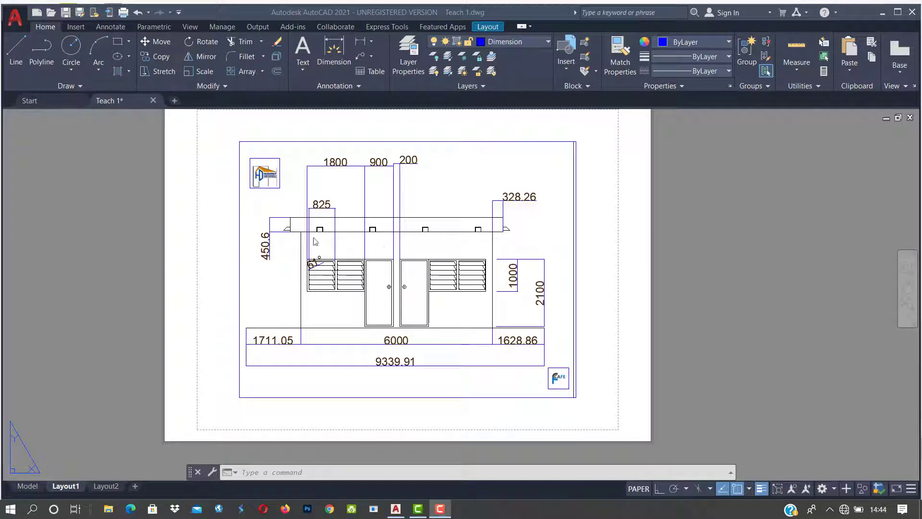
Step: Zoom in and out around the Layout1 sheet showing the framed front elevation
{"action": "scroll", "coordinate": [254, 173], "scroll_direction": "up", "scroll_amount": 1}
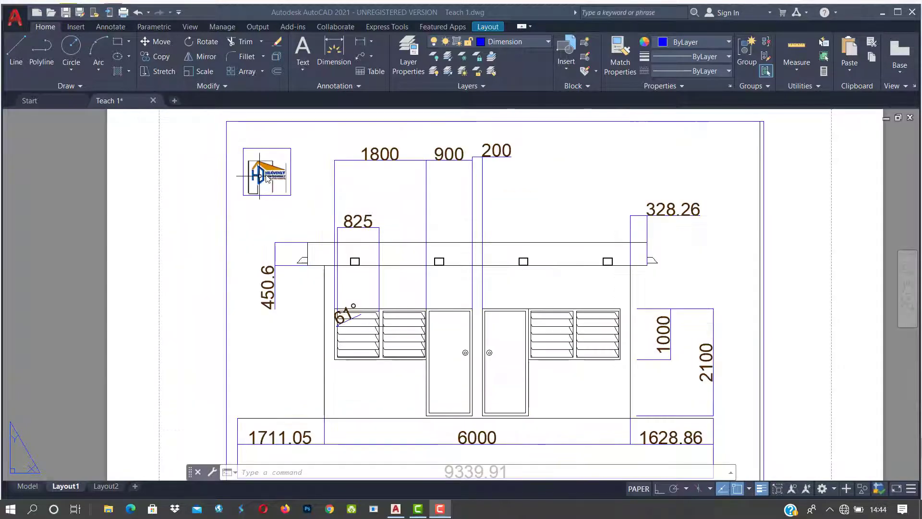
{"action": "scroll", "coordinate": [563, 224], "scroll_direction": "down", "scroll_amount": 3}
{"action": "scroll", "coordinate": [490, 325], "scroll_direction": "up", "scroll_amount": 4}
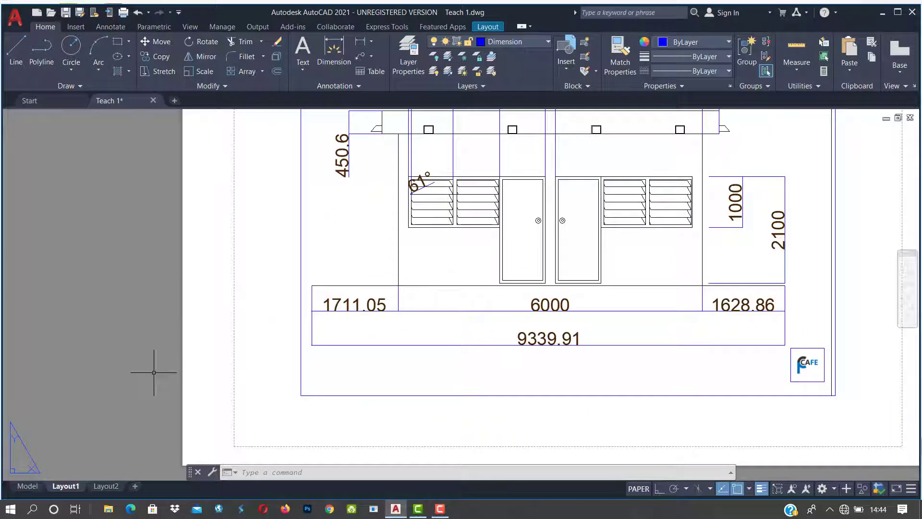
{"action": "left_click", "coordinate": [25, 486]}
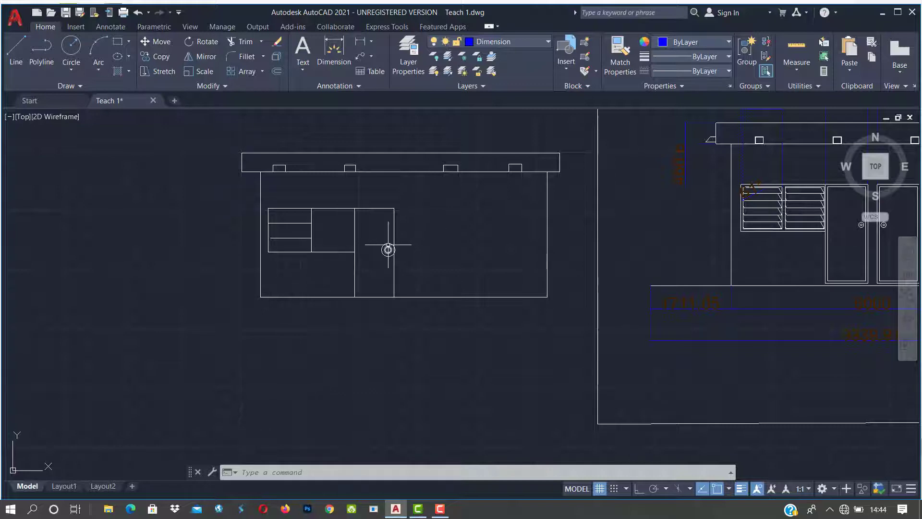
{"action": "scroll", "coordinate": [388, 250], "scroll_direction": "up", "scroll_amount": 2}
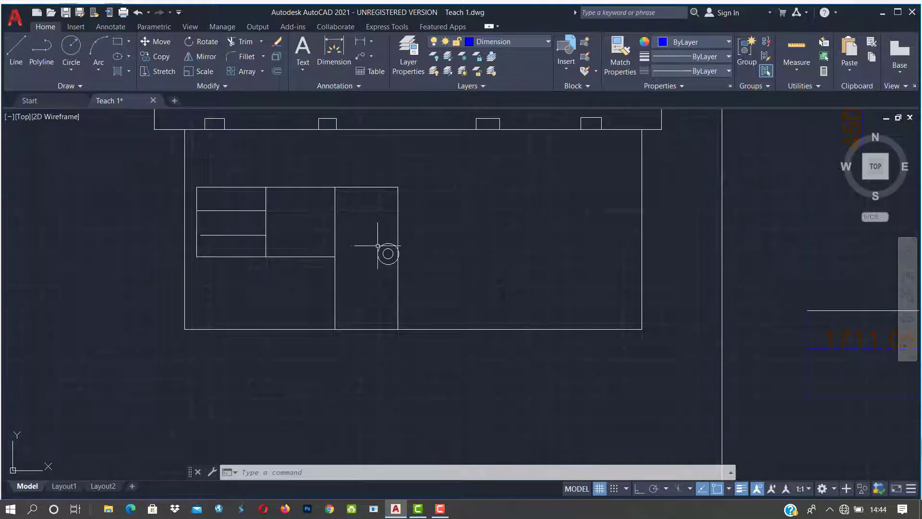
{"action": "middle_click_drag", "start_coordinate": [383, 249], "coordinate": [467, 303]}
{"action": "scroll", "coordinate": [462, 302], "scroll_direction": "up", "scroll_amount": 2}
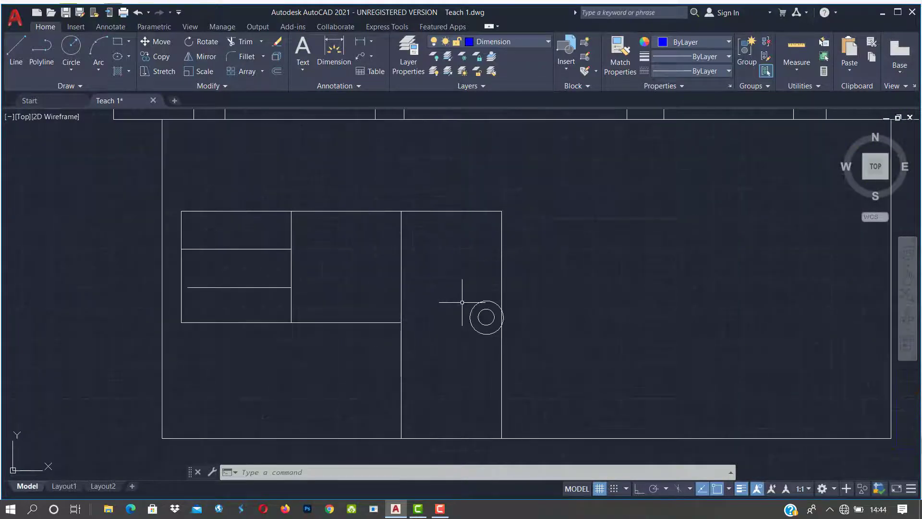
{"action": "scroll", "coordinate": [476, 301], "scroll_direction": "up", "scroll_amount": 2}
{"action": "scroll", "coordinate": [493, 303], "scroll_direction": "down", "scroll_amount": 2}
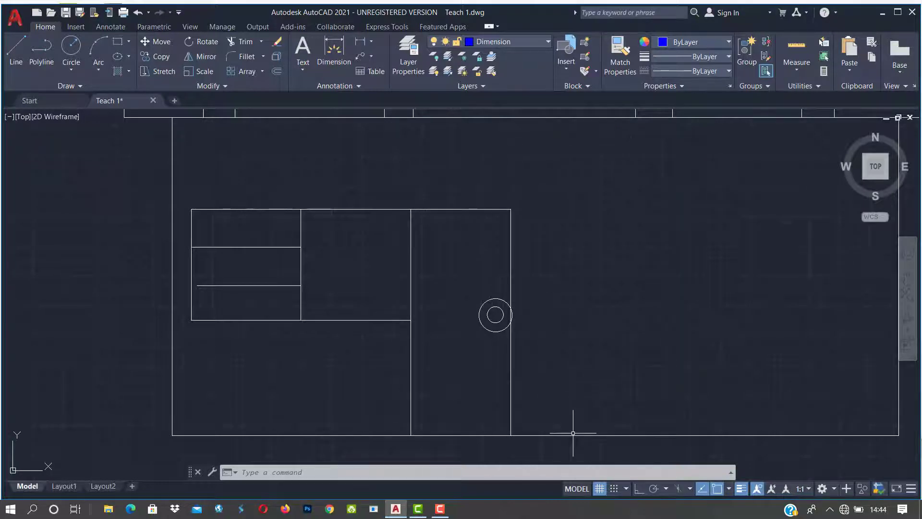
Step: Erase the large outer circle with the E command, keeping only the small circle
{"action": "left_click", "coordinate": [452, 471]}
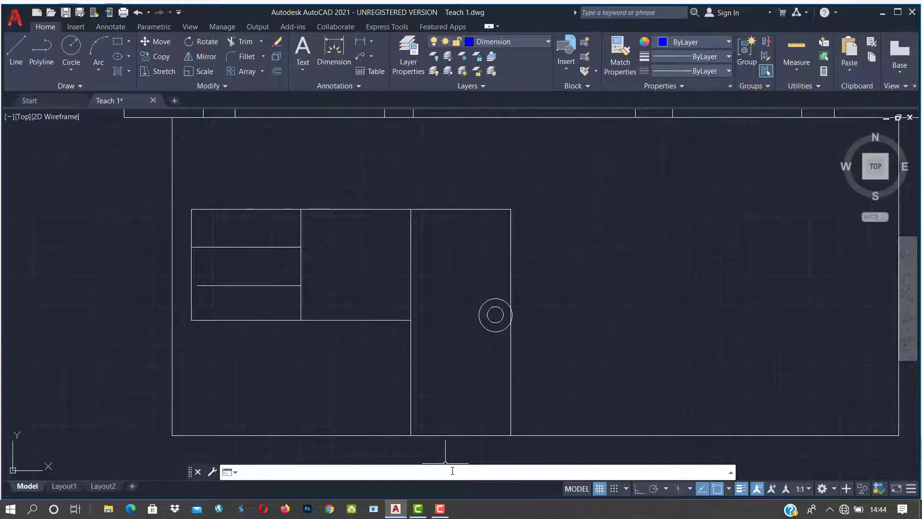
{"action": "type", "text": "e"}
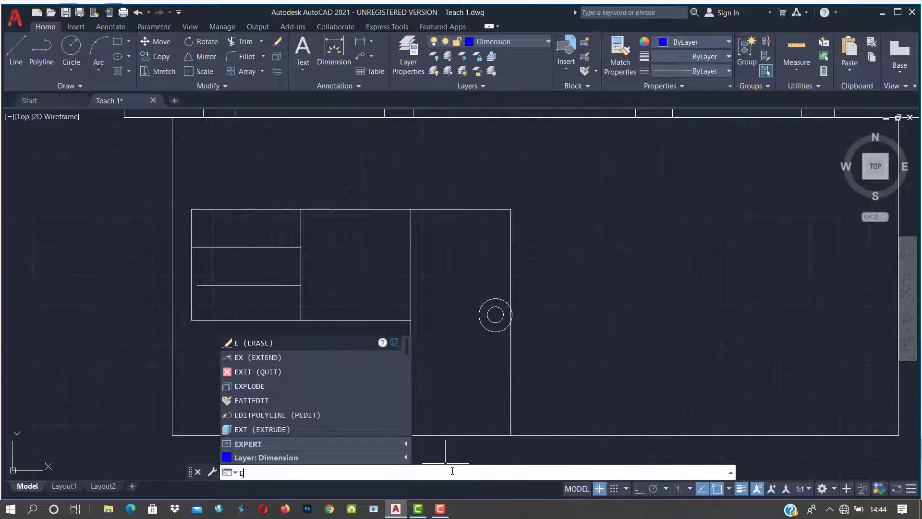
{"action": "key", "text": "Return"}
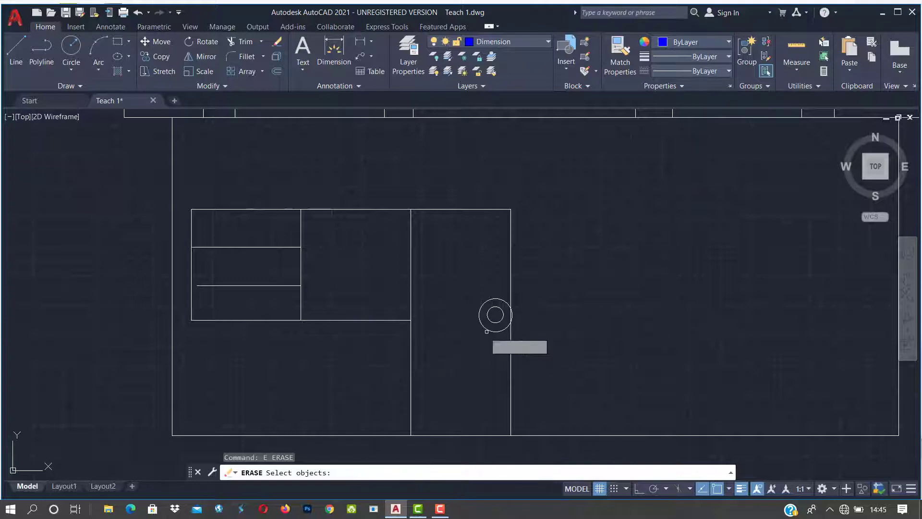
{"action": "scroll", "coordinate": [490, 337], "scroll_direction": "up", "scroll_amount": 2}
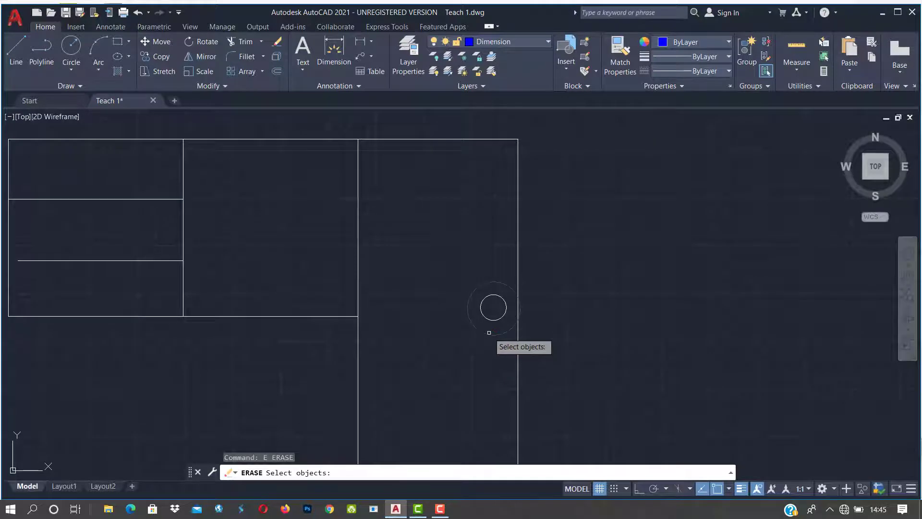
{"action": "left_click", "coordinate": [489, 333]}
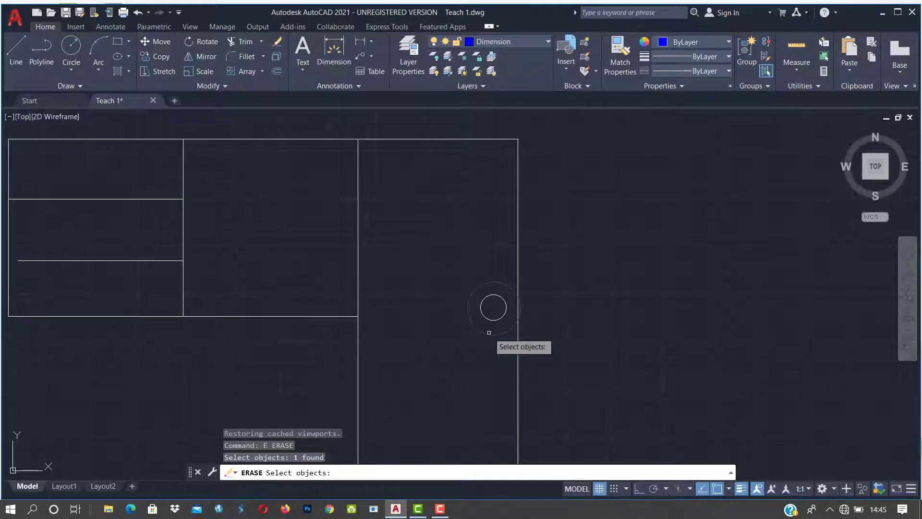
{"action": "scroll", "coordinate": [489, 332], "scroll_direction": "up", "scroll_amount": 10}
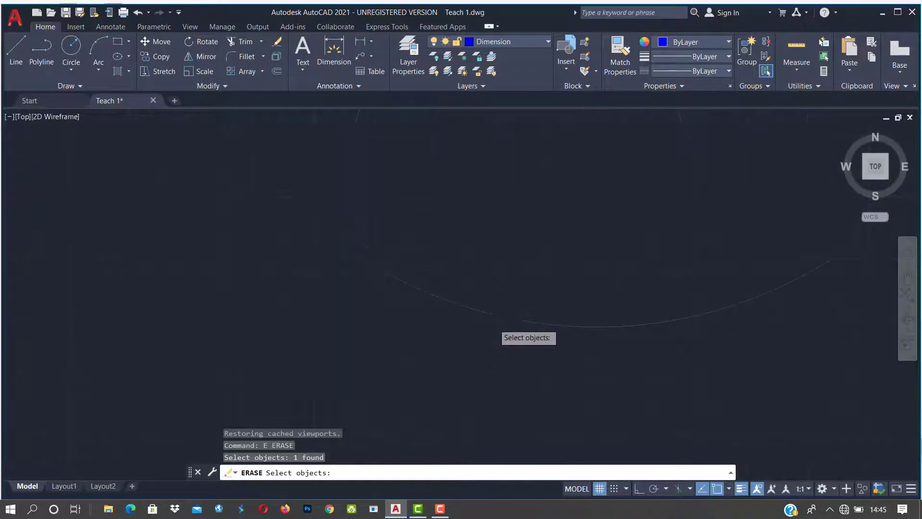
{"action": "scroll", "coordinate": [494, 323], "scroll_direction": "down", "scroll_amount": 5}
{"action": "scroll", "coordinate": [504, 204], "scroll_direction": "up", "scroll_amount": 6}
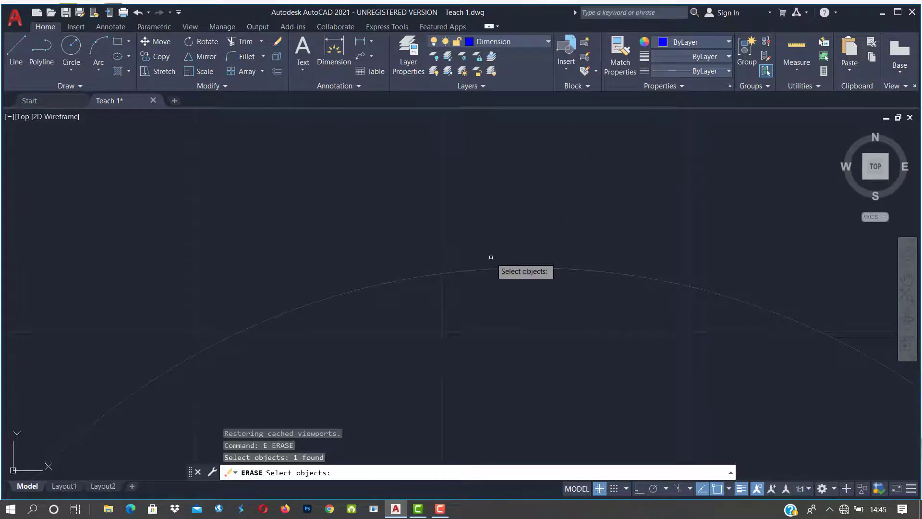
{"action": "scroll", "coordinate": [491, 257], "scroll_direction": "down", "scroll_amount": 4}
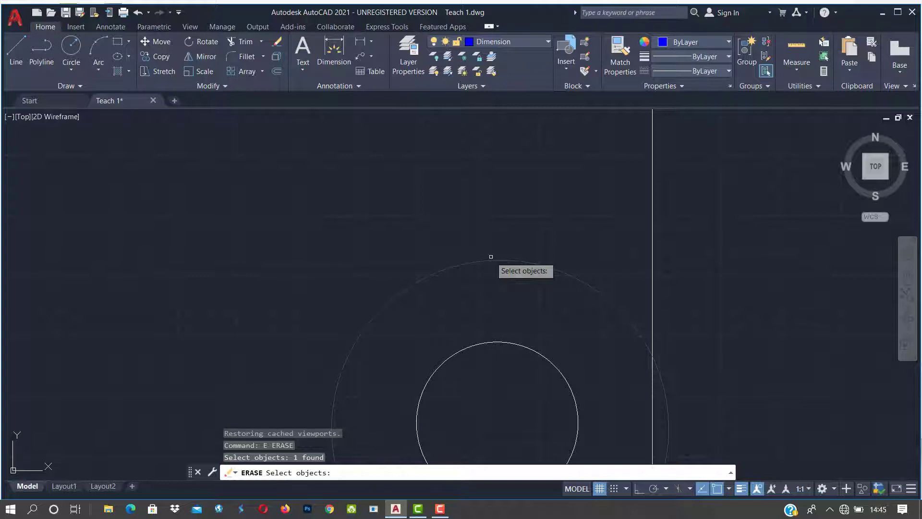
{"action": "scroll", "coordinate": [491, 257], "scroll_direction": "down", "scroll_amount": 3}
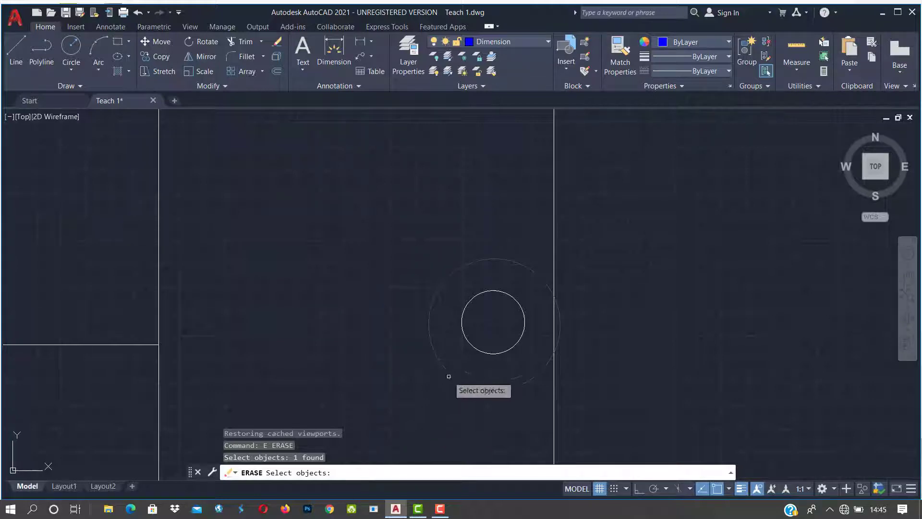
{"action": "scroll", "coordinate": [446, 380], "scroll_direction": "down", "scroll_amount": 2}
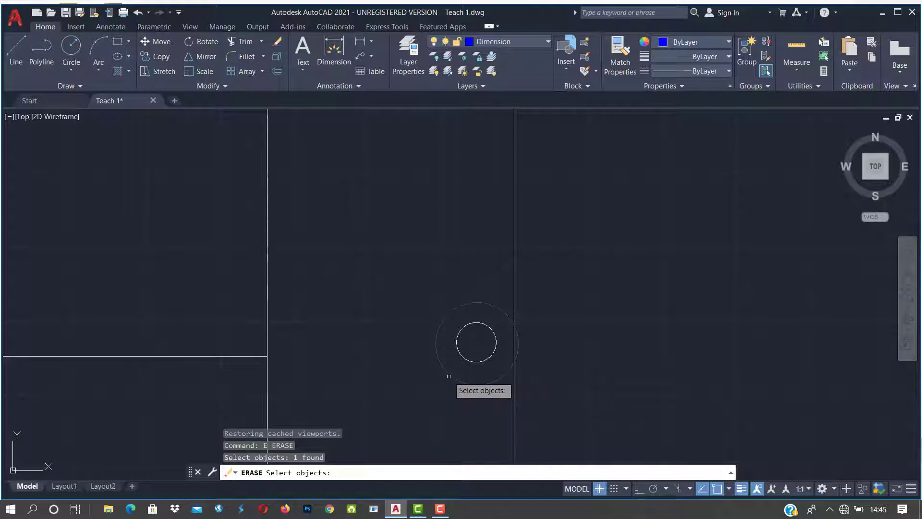
{"action": "key", "text": "Return"}
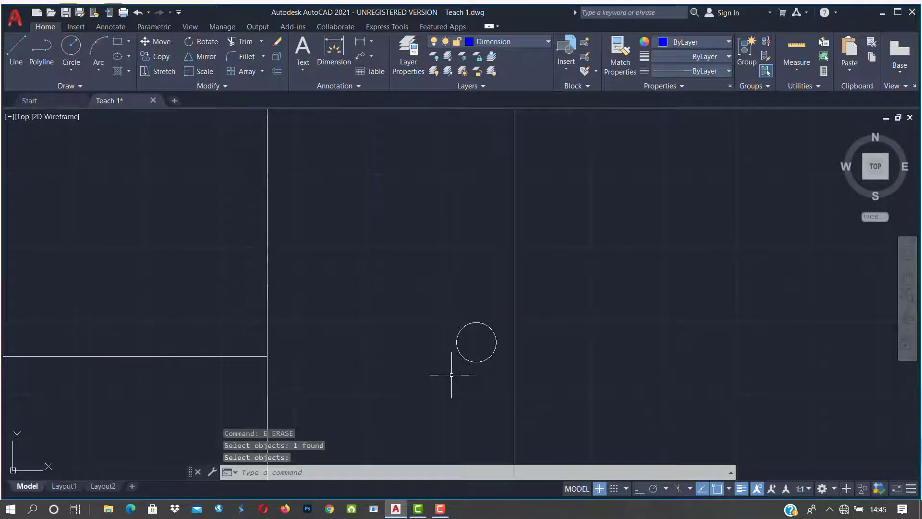
Step: Erase the window rectangle on the elevation
{"action": "scroll", "coordinate": [451, 374], "scroll_direction": "down", "scroll_amount": 8}
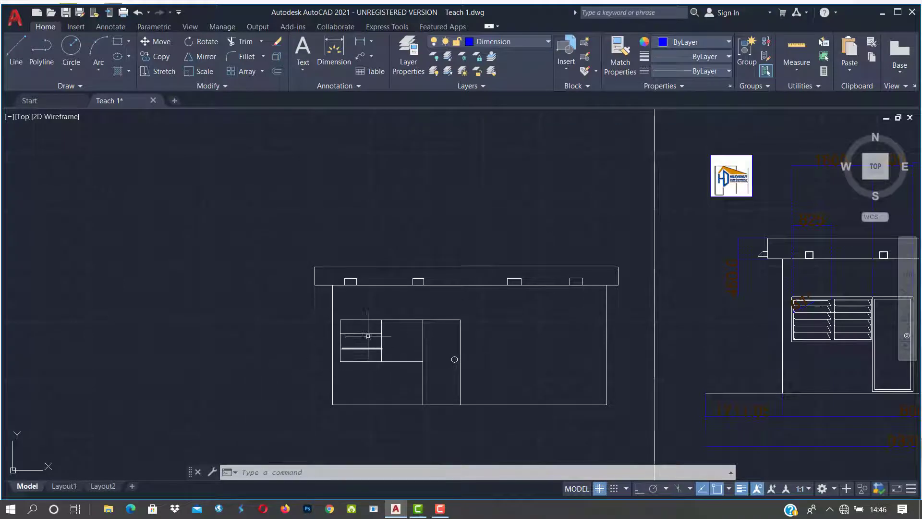
{"action": "scroll", "coordinate": [368, 335], "scroll_direction": "up", "scroll_amount": 2}
{"action": "left_click", "coordinate": [360, 312]}
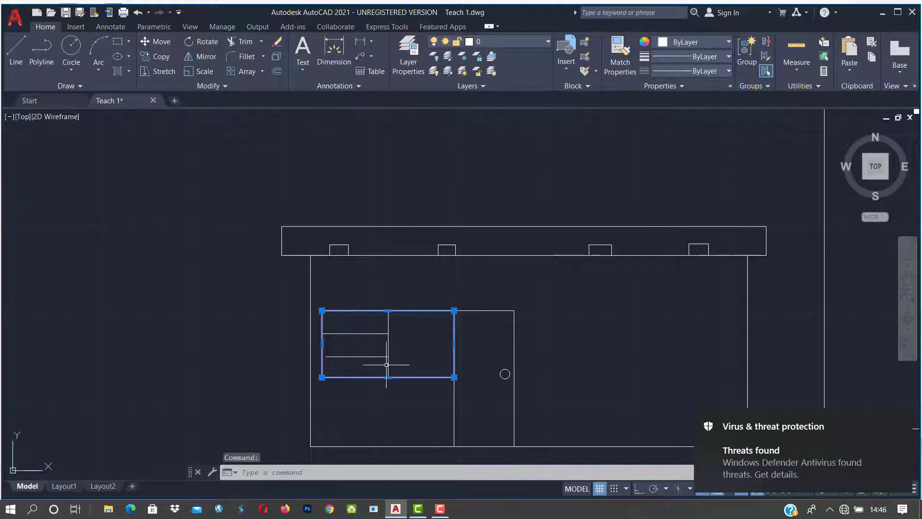
{"action": "type", "text": "e"}
{"action": "key", "text": "Return"}
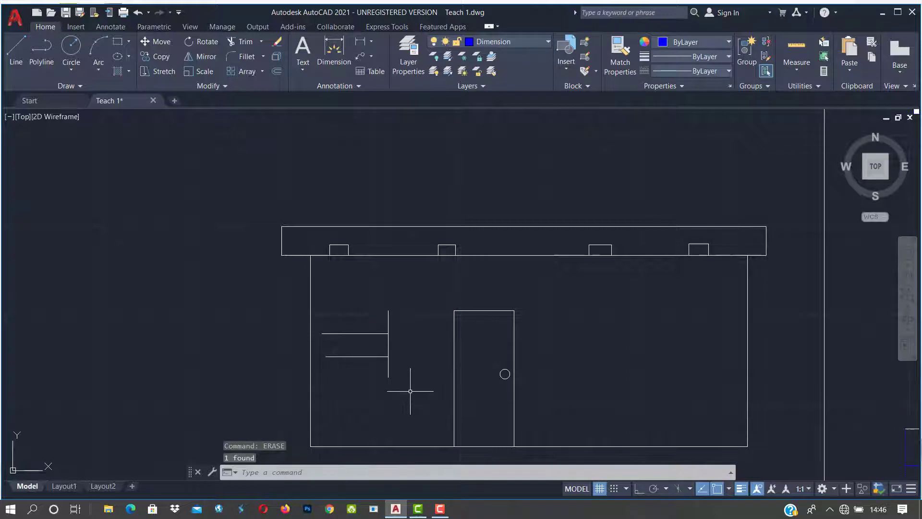
Step: Start ERASE and pick the window lines, door outline and doorknob circle
{"action": "type", "text": "e"}
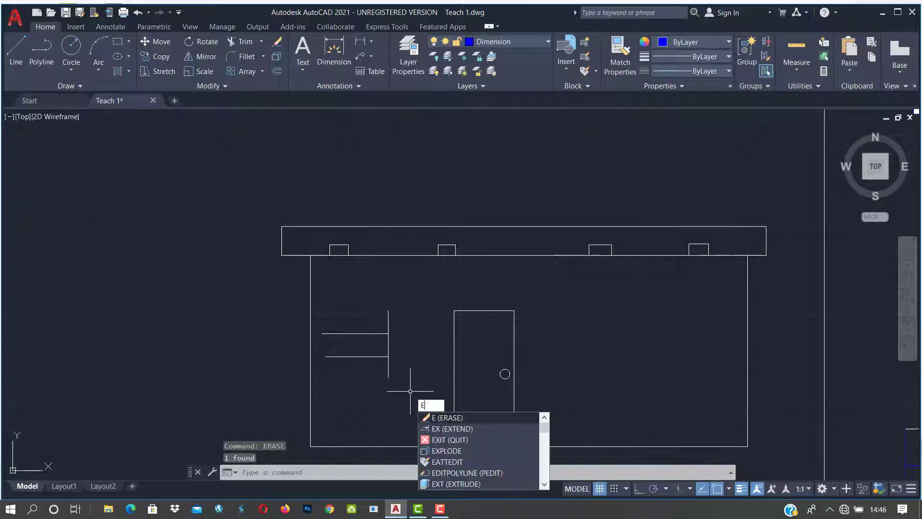
{"action": "key", "text": "Return"}
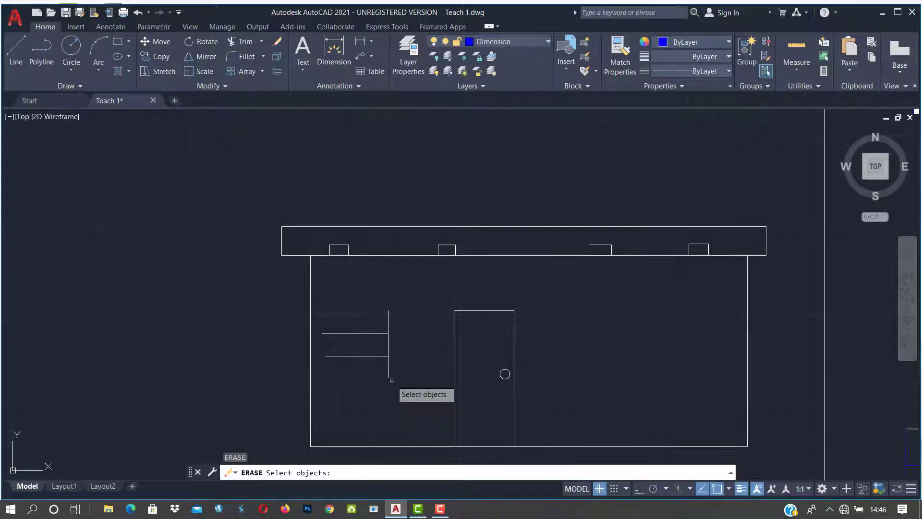
{"action": "left_click", "coordinate": [368, 356]}
{"action": "left_click", "coordinate": [369, 335]}
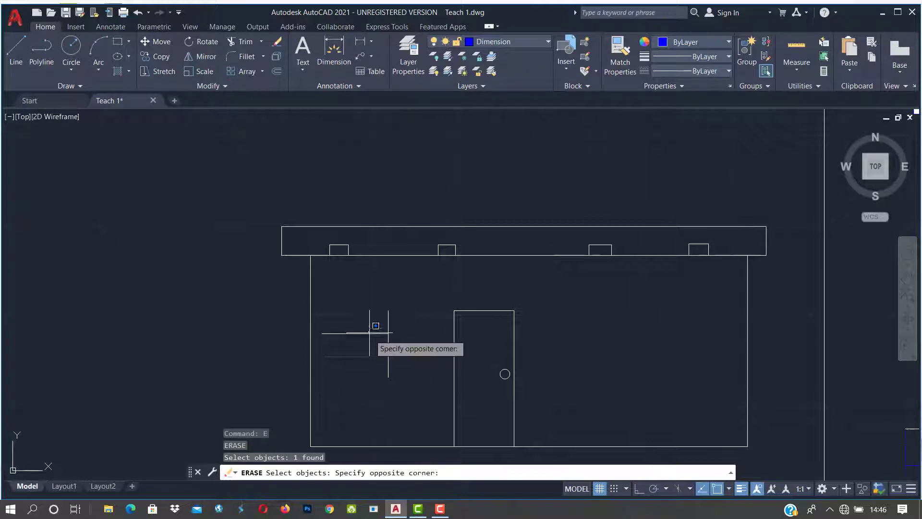
{"action": "left_click", "coordinate": [370, 338]}
{"action": "left_click", "coordinate": [388, 326]}
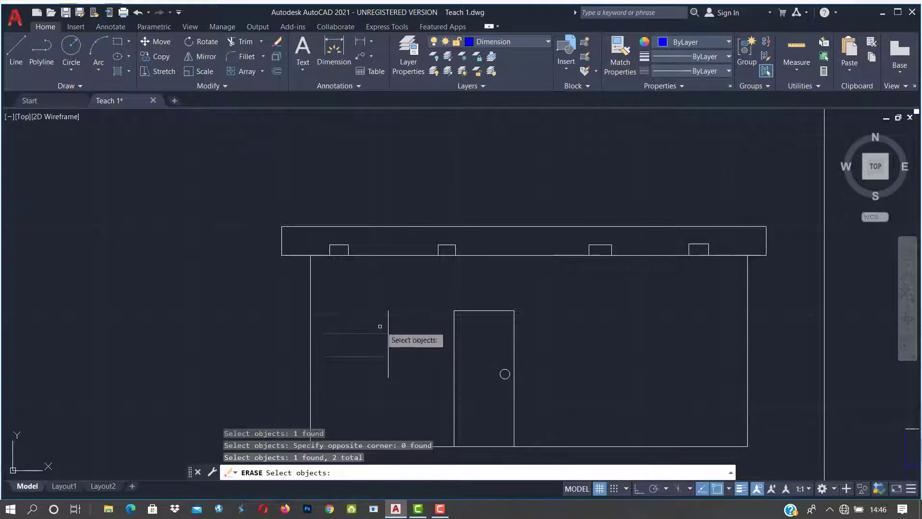
{"action": "left_click", "coordinate": [388, 317]}
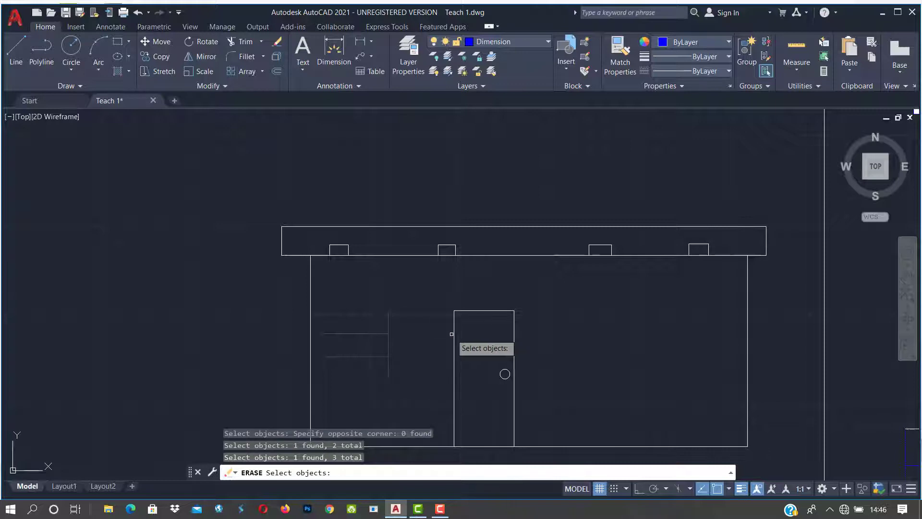
{"action": "left_click", "coordinate": [453, 334]}
{"action": "left_click", "coordinate": [510, 378]}
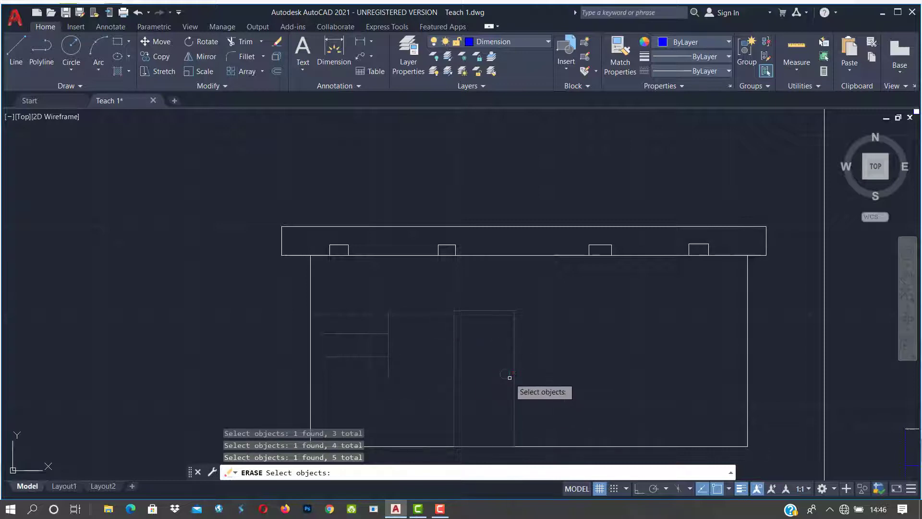
Step: Add the four small roof-beam rectangles and complete the erase
{"action": "middle_click_drag", "start_coordinate": [431, 373], "coordinate": [356, 326]}
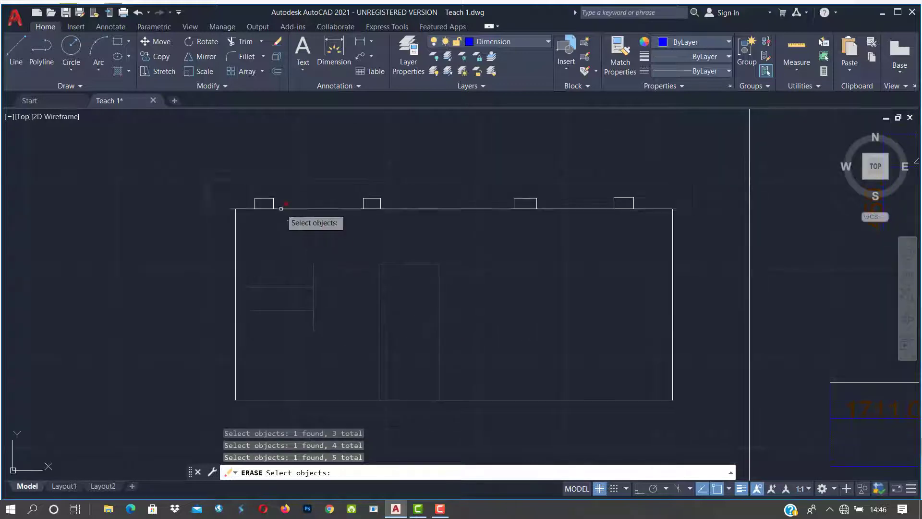
{"action": "left_click", "coordinate": [273, 202]}
{"action": "left_click", "coordinate": [379, 202]}
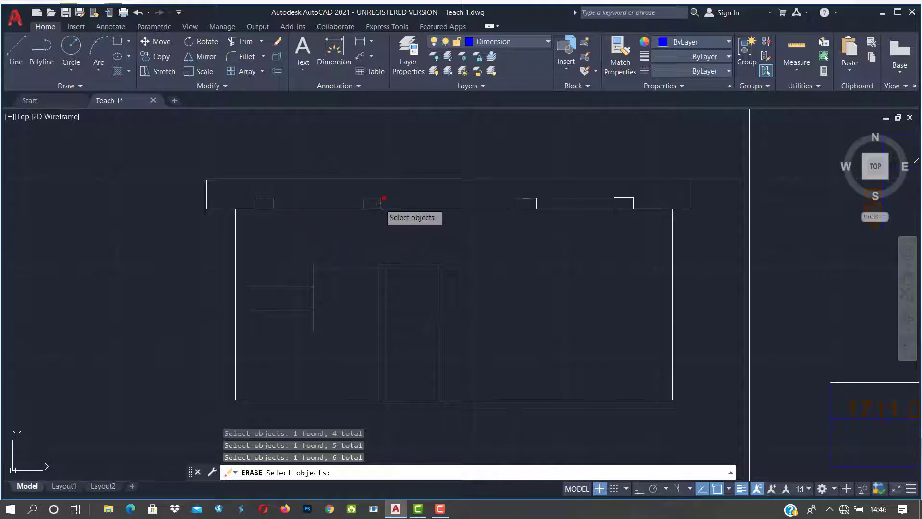
{"action": "left_click", "coordinate": [515, 198]}
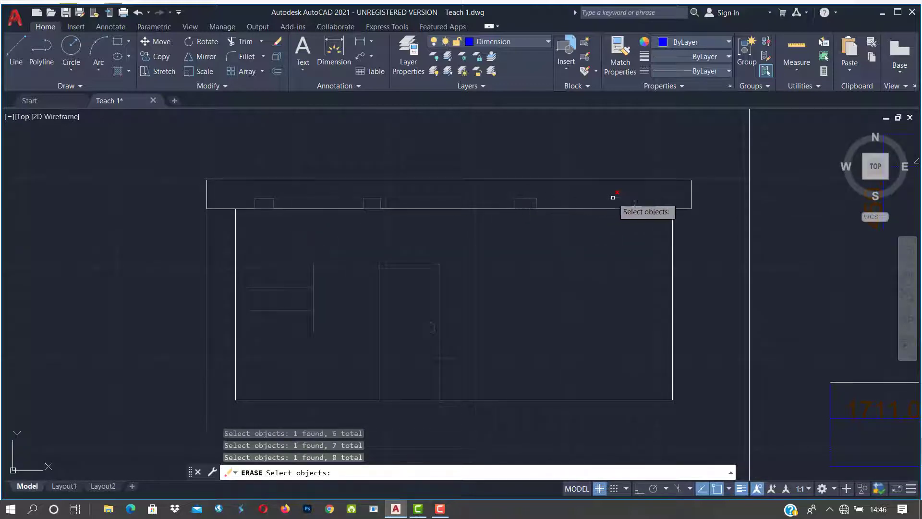
{"action": "left_click", "coordinate": [620, 197]}
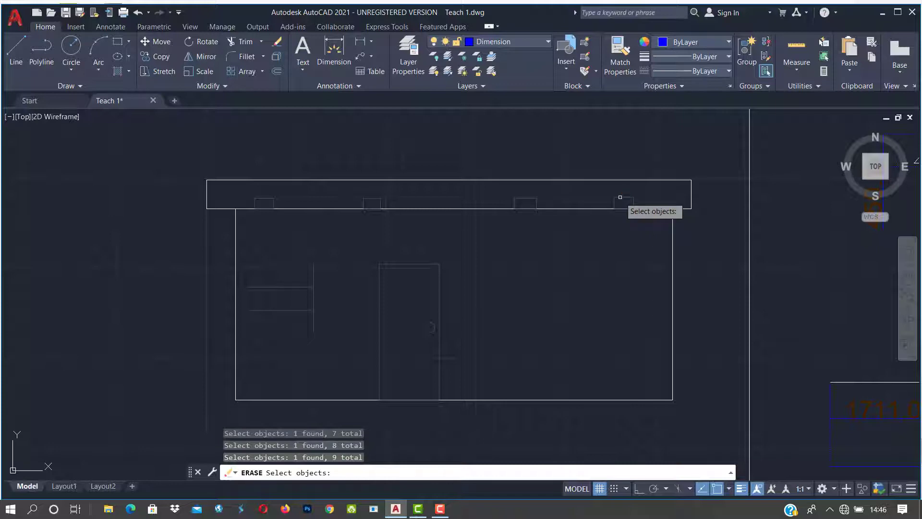
{"action": "key", "text": "Return"}
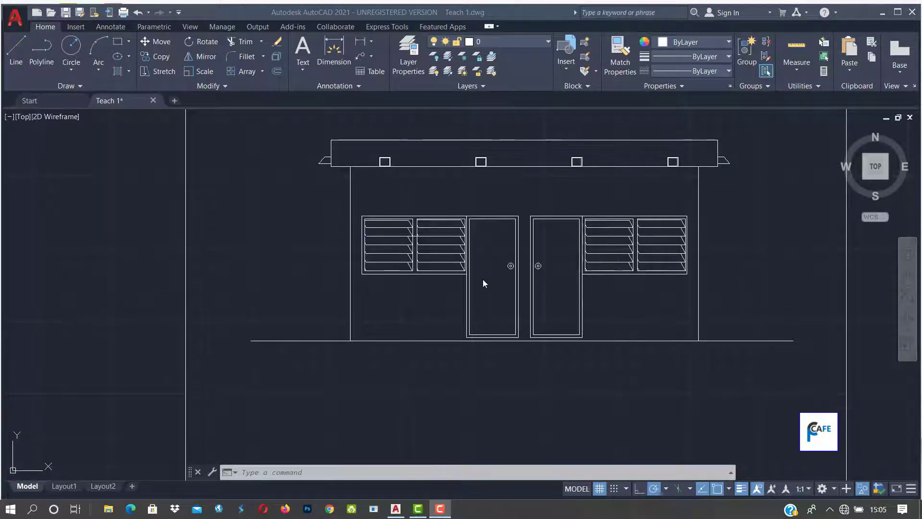
Step: Start the MOVE command by entering M on the command line
{"action": "left_click", "coordinate": [442, 471]}
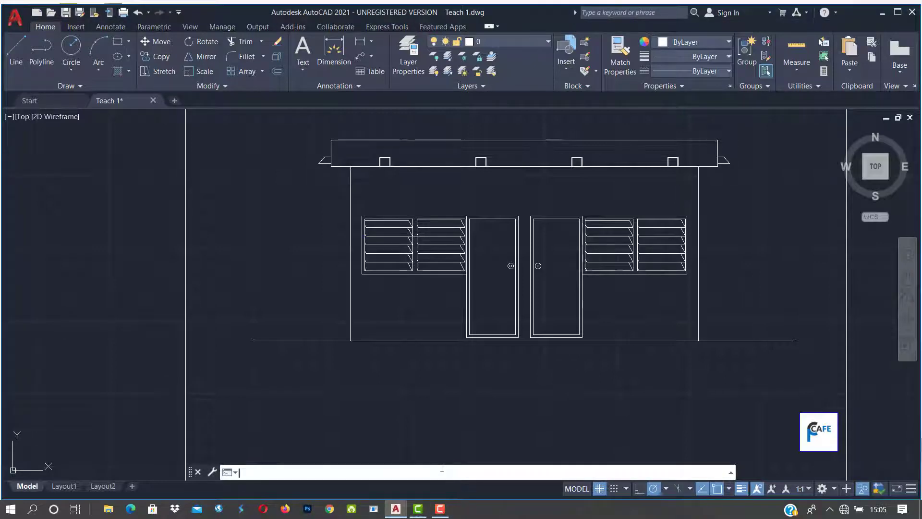
{"action": "type", "text": "m"}
{"action": "key", "text": "Return"}
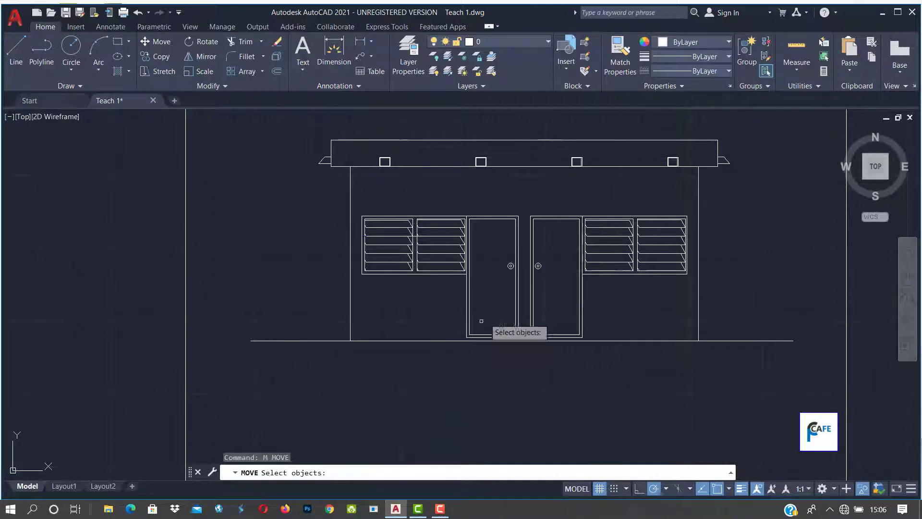
Step: Zoom in and select both rings of the left door's handle for moving
{"action": "scroll", "coordinate": [499, 269], "scroll_direction": "up", "scroll_amount": 2}
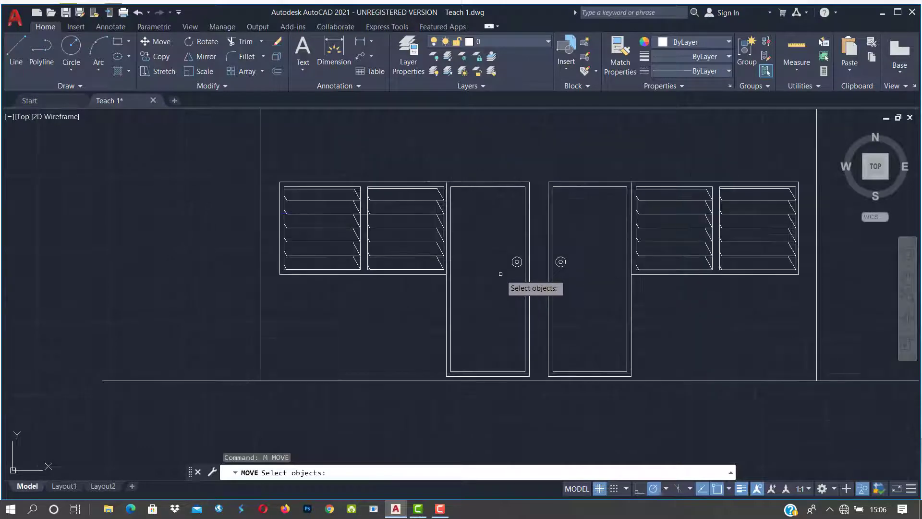
{"action": "scroll", "coordinate": [543, 262], "scroll_direction": "up", "scroll_amount": 2}
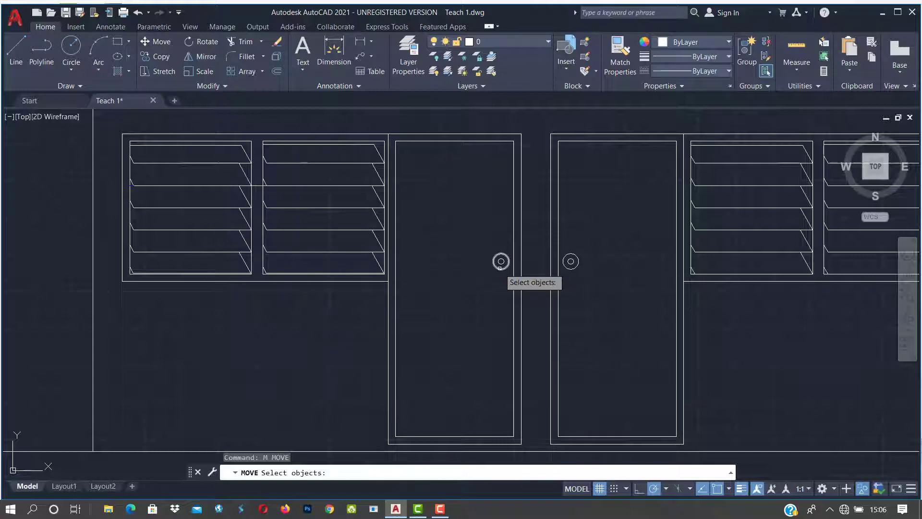
{"action": "left_click", "coordinate": [501, 261]}
{"action": "left_click", "coordinate": [501, 262]}
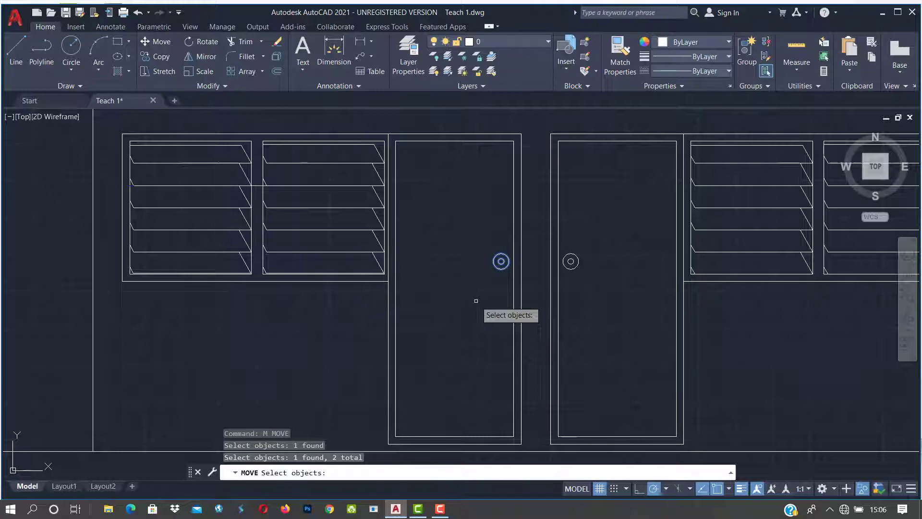
{"action": "key", "text": "Return"}
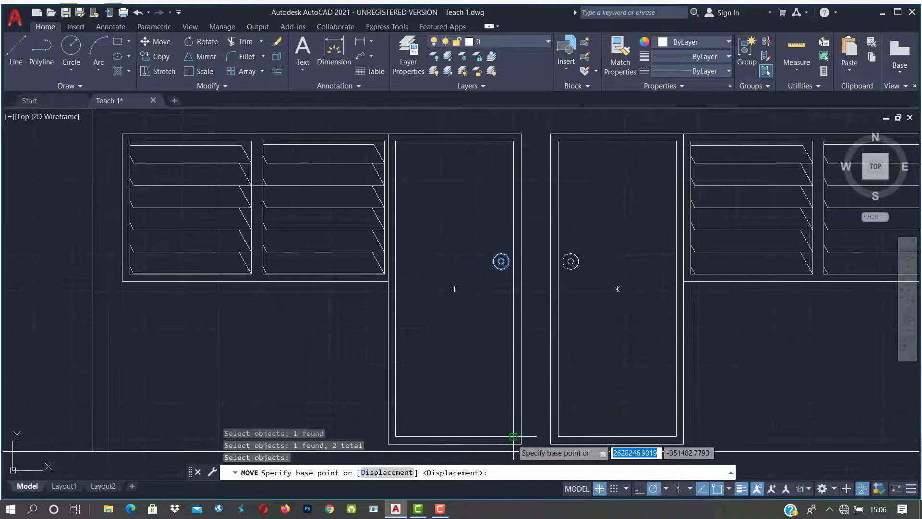
Step: Move the left door's handle from its centre to the left door's outer edge
{"action": "scroll", "coordinate": [495, 268], "scroll_direction": "up", "scroll_amount": 2}
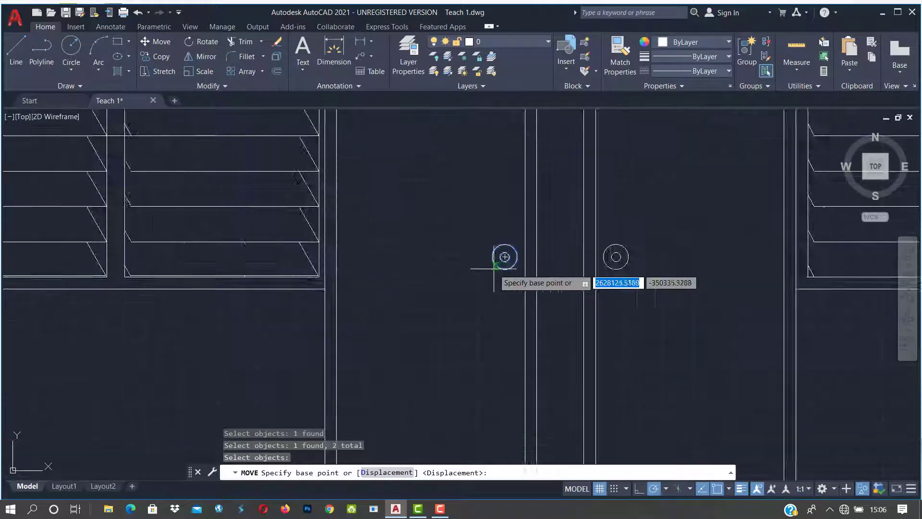
{"action": "scroll", "coordinate": [505, 257], "scroll_direction": "up", "scroll_amount": 2}
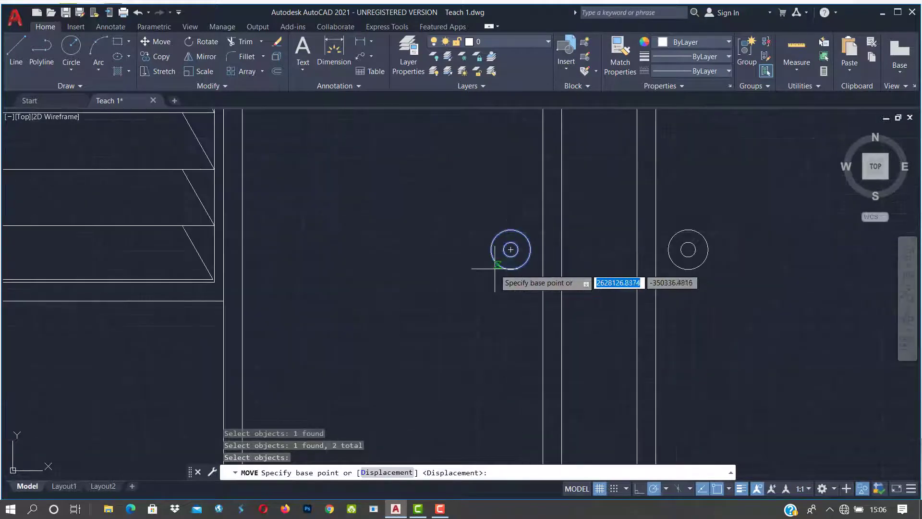
{"action": "left_click", "coordinate": [511, 249]}
{"action": "scroll", "coordinate": [511, 250], "scroll_direction": "down", "scroll_amount": 3}
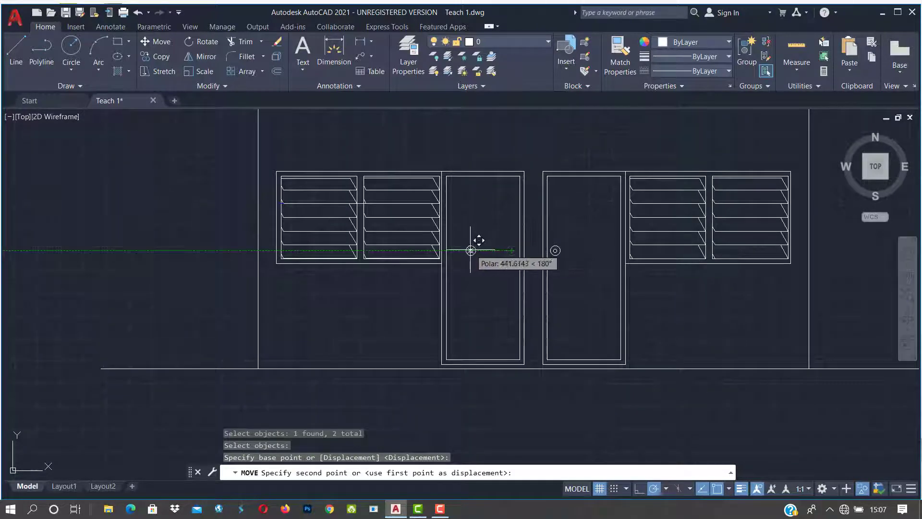
{"action": "scroll", "coordinate": [455, 246], "scroll_direction": "up", "scroll_amount": 4}
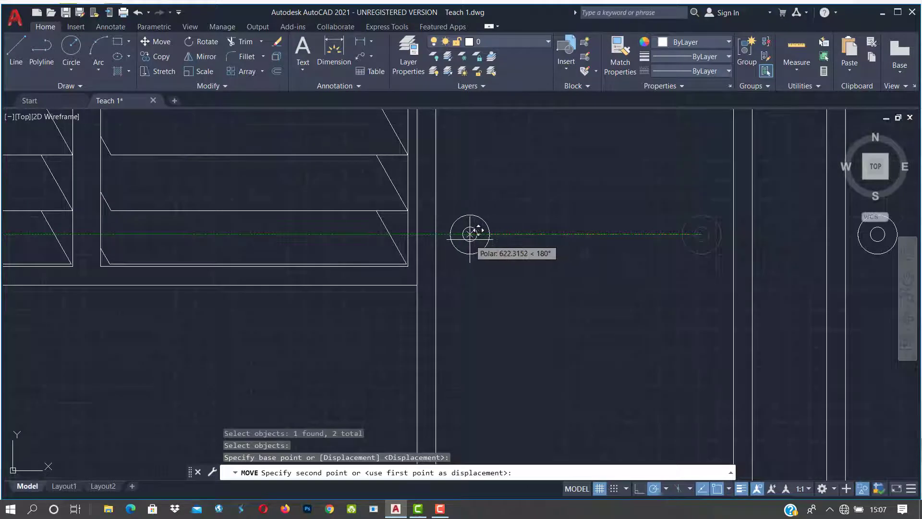
{"action": "left_click", "coordinate": [462, 235]}
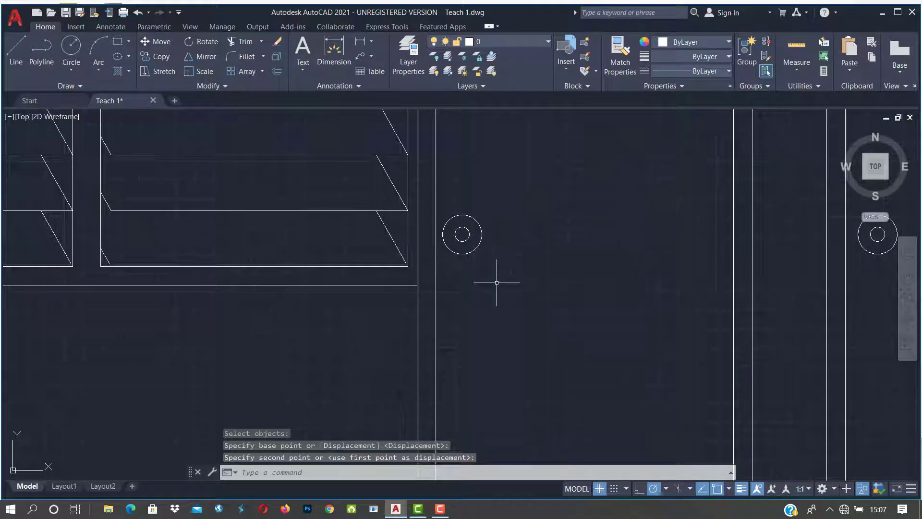
{"action": "scroll", "coordinate": [497, 282], "scroll_direction": "down", "scroll_amount": 2}
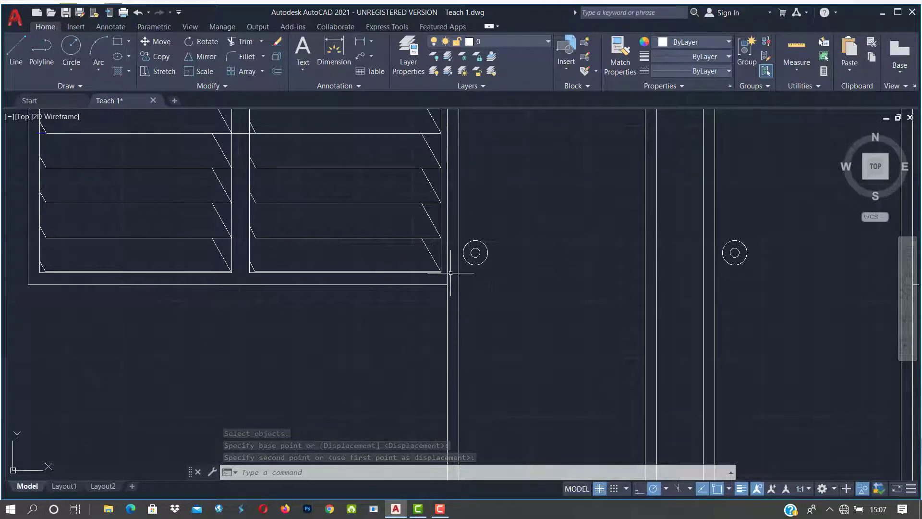
Step: Move the right door's handle circles to the right door's outer edge
{"action": "middle_click_drag", "start_coordinate": [664, 318], "coordinate": [507, 320]}
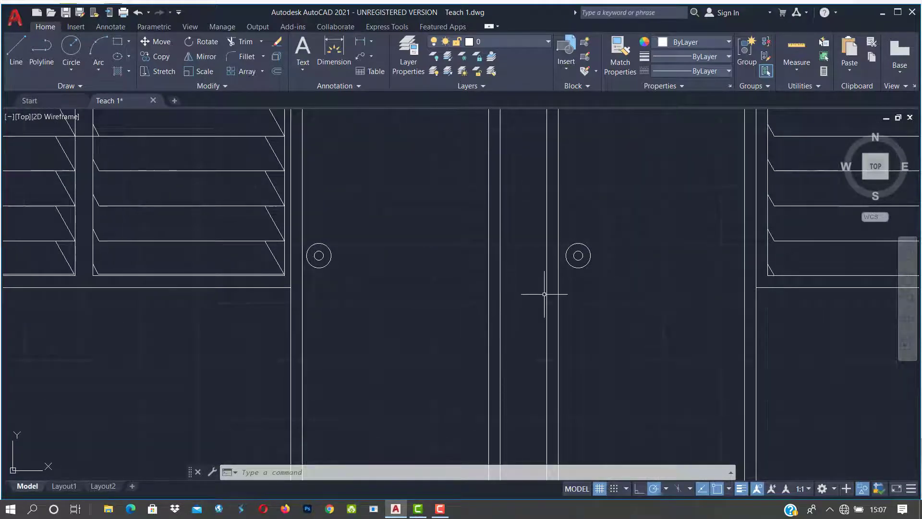
{"action": "type", "text": "M"}
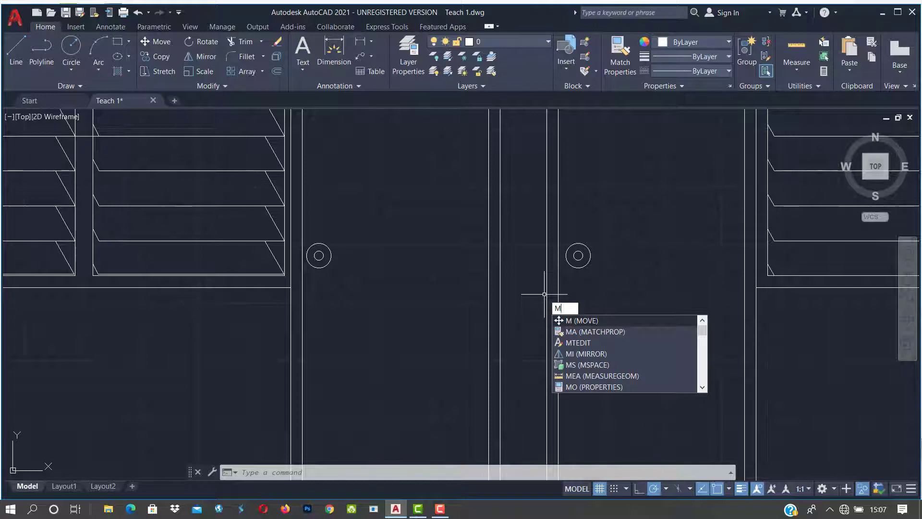
{"action": "key", "text": "Return"}
{"action": "left_click", "coordinate": [580, 259]}
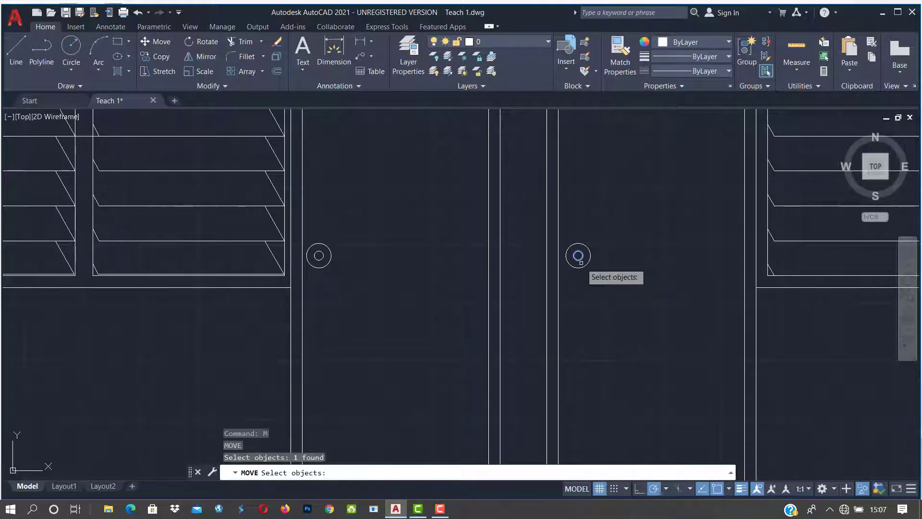
{"action": "left_click", "coordinate": [580, 263]}
{"action": "left_click", "coordinate": [580, 269]}
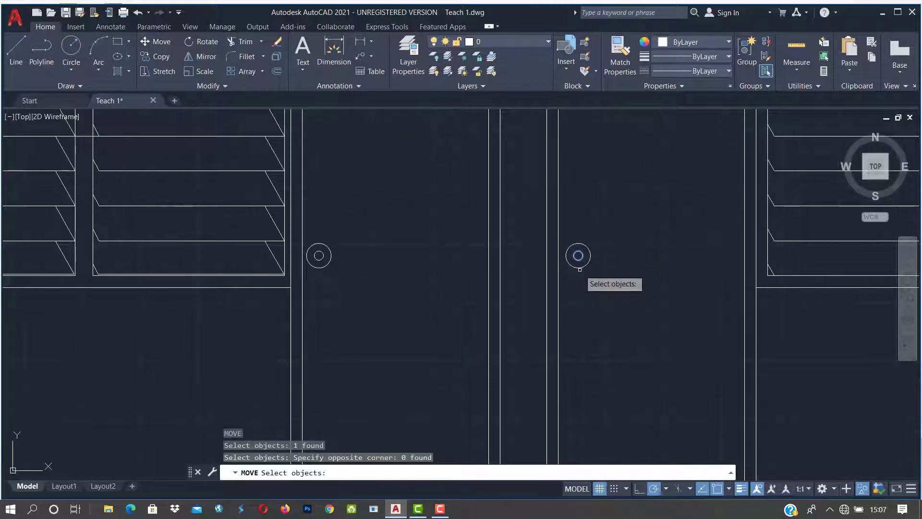
{"action": "left_click", "coordinate": [580, 268]}
{"action": "key", "text": "Return"}
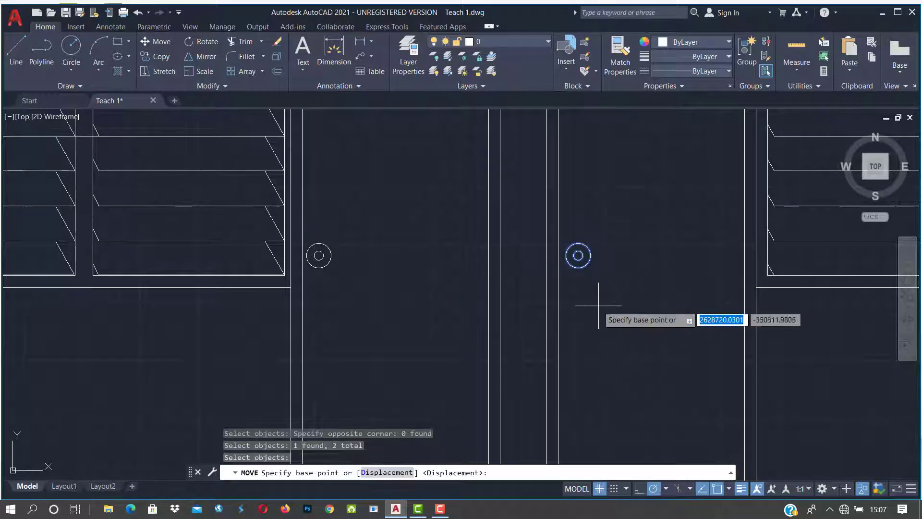
{"action": "left_click", "coordinate": [576, 335]}
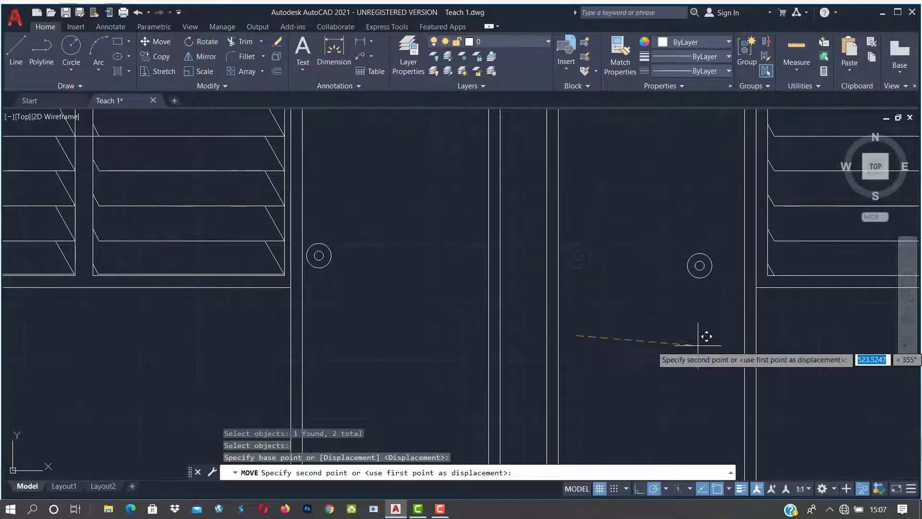
{"action": "left_click", "coordinate": [727, 337]}
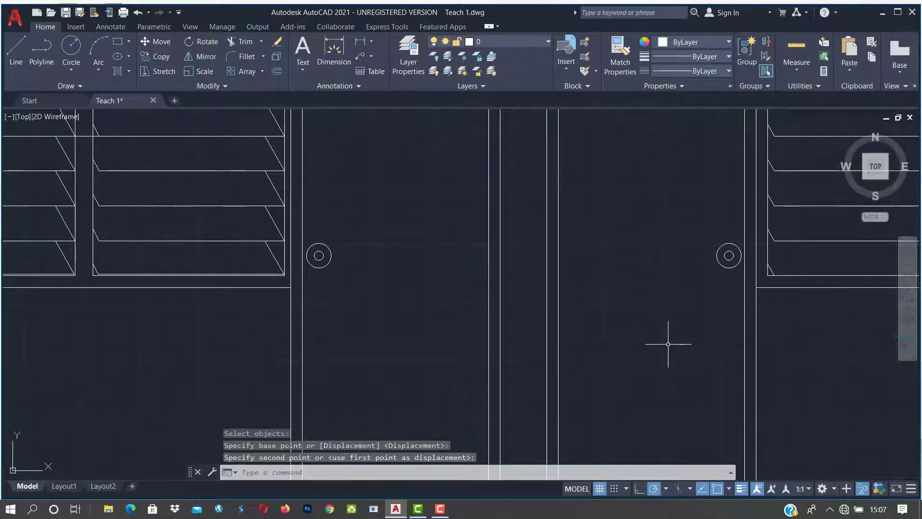
{"action": "scroll", "coordinate": [671, 341], "scroll_direction": "down", "scroll_amount": 4}
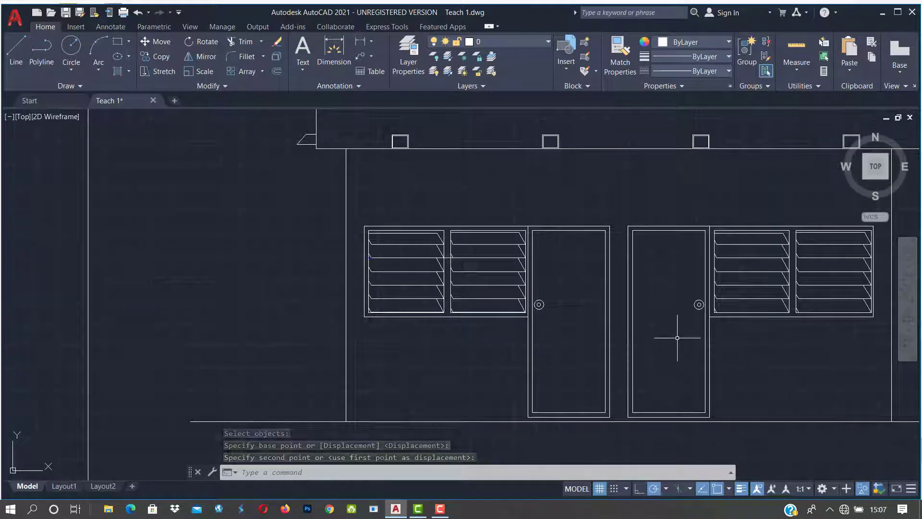
{"action": "scroll", "coordinate": [528, 327], "scroll_direction": "down", "scroll_amount": 4}
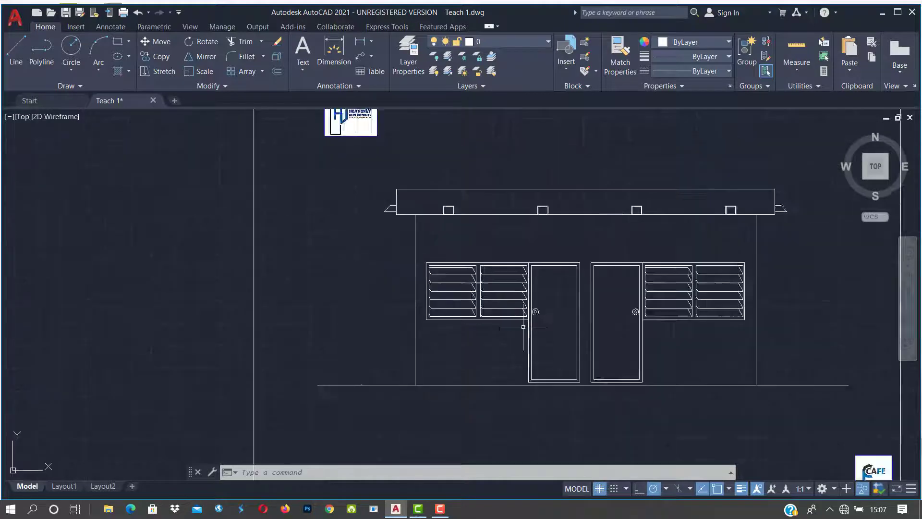
Step: Undo both door-handle moves with Ctrl+Z and U
{"action": "scroll", "coordinate": [545, 338], "scroll_direction": "up", "scroll_amount": 4}
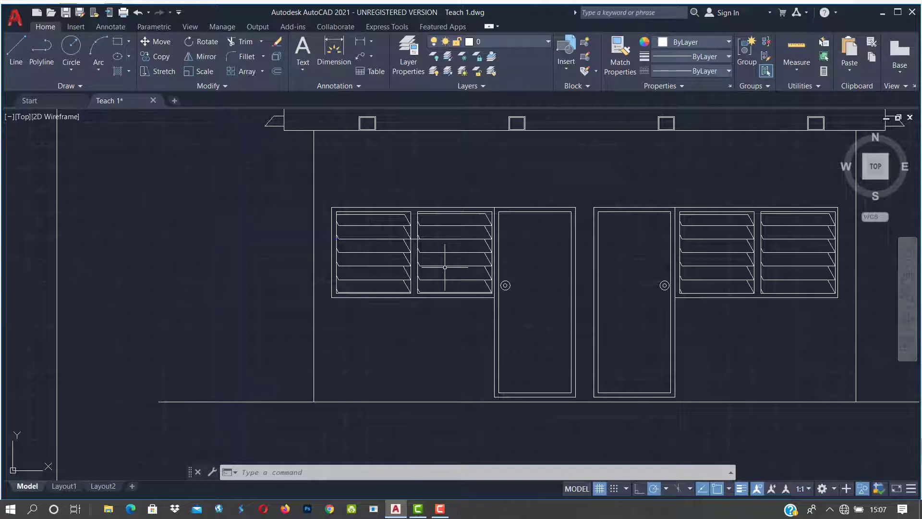
{"action": "key", "text": "ctrl+z"}
{"action": "key", "text": "ctrl+z"}
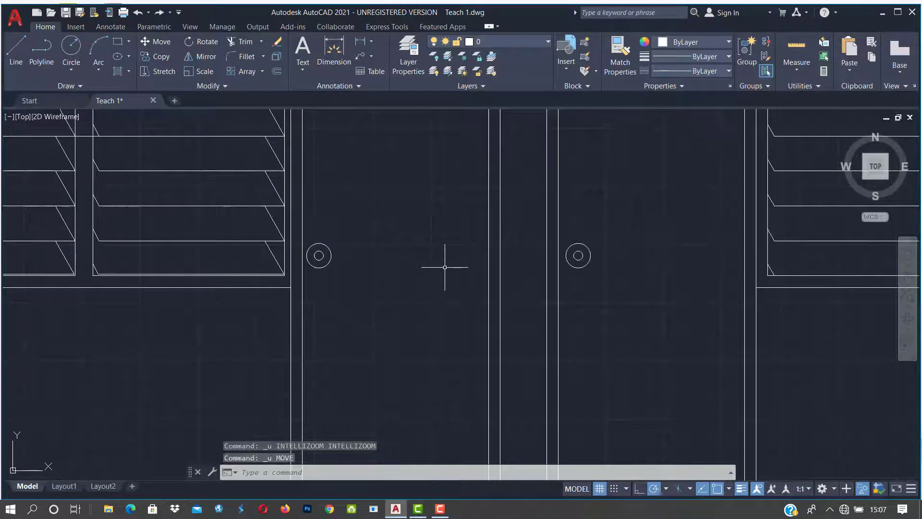
{"action": "key", "text": "ctrl+z"}
{"action": "key", "text": "ctrl+z"}
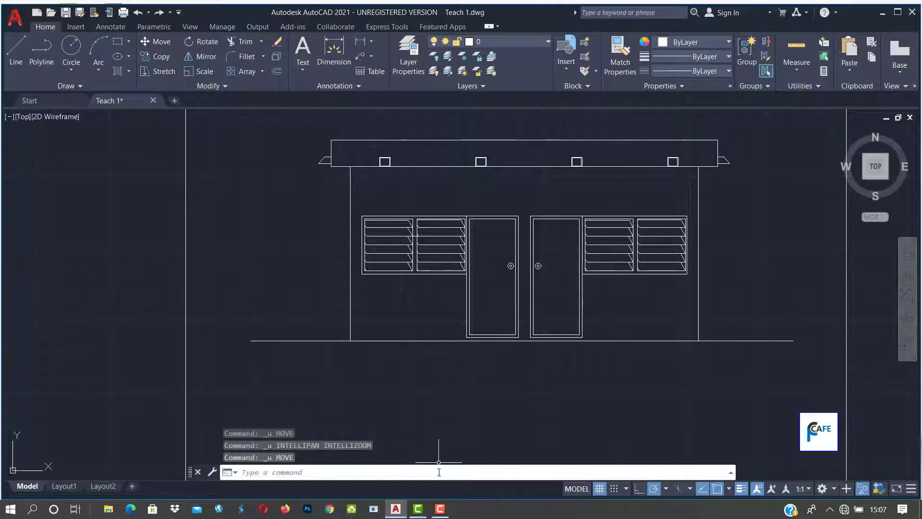
{"action": "type", "text": "U"}
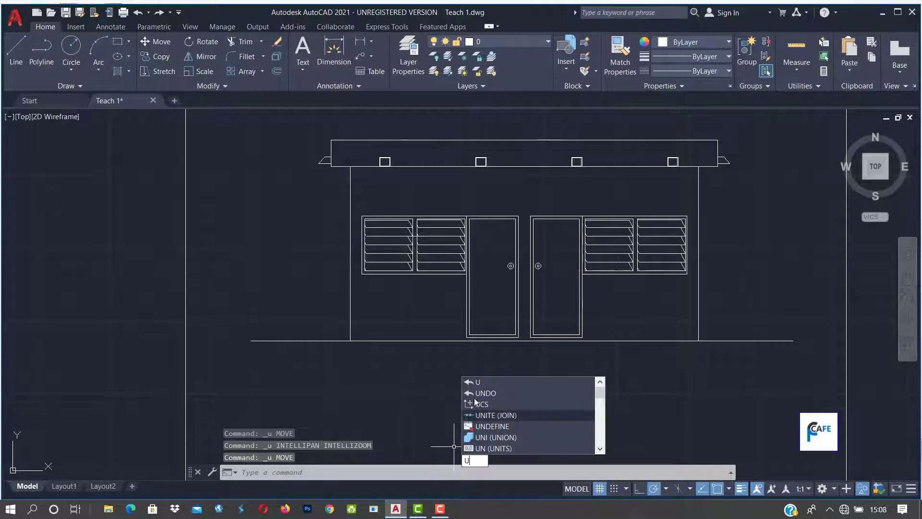
Step: Select the left door's two diagonal cross lines and erase them via the Modify panel
{"action": "left_click", "coordinate": [482, 382]}
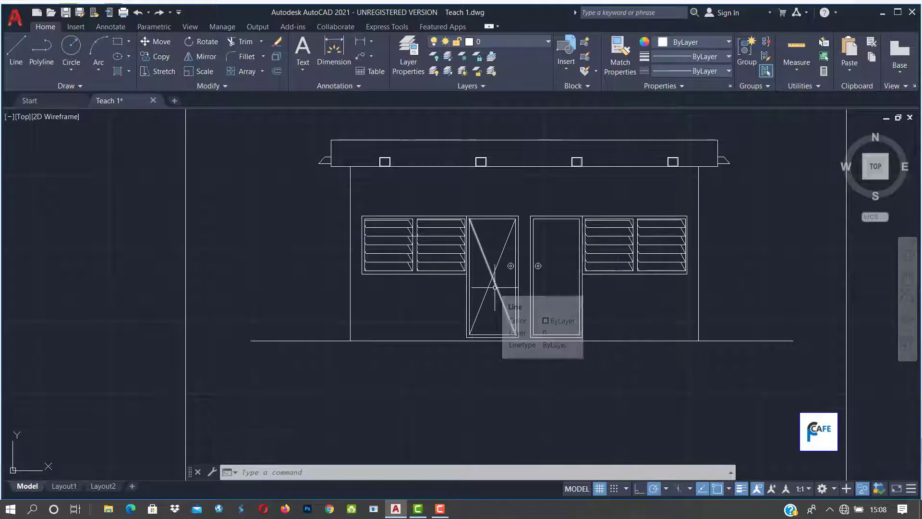
{"action": "left_click", "coordinate": [495, 287]}
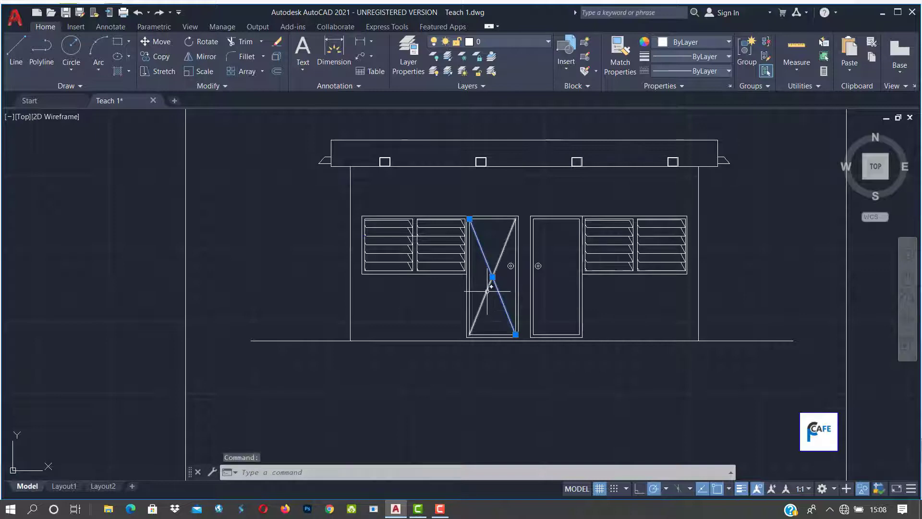
{"action": "left_click", "coordinate": [487, 291]}
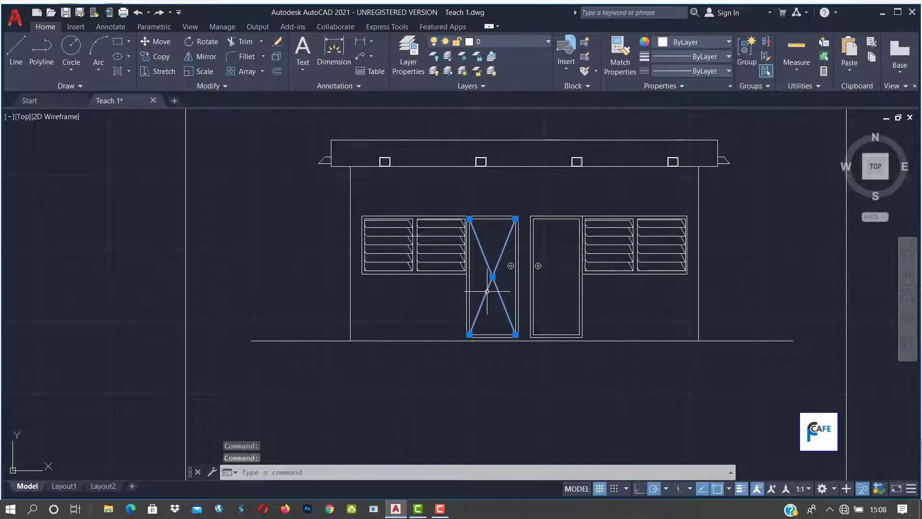
{"action": "type", "text": "E"}
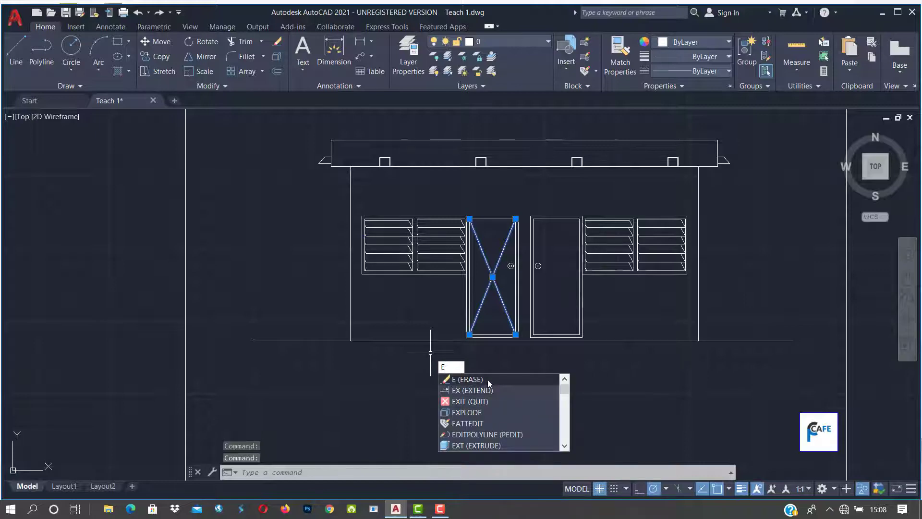
{"action": "left_click", "coordinate": [302, 307]}
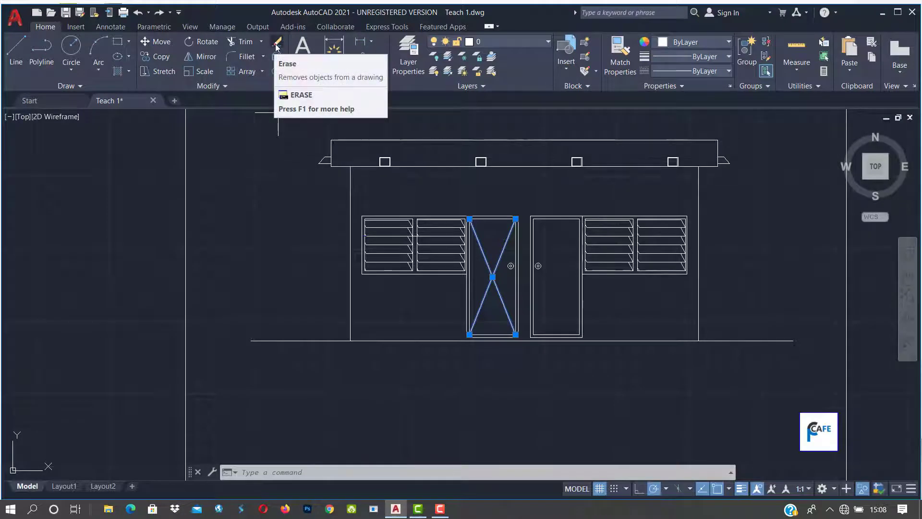
{"action": "left_click", "coordinate": [276, 46]}
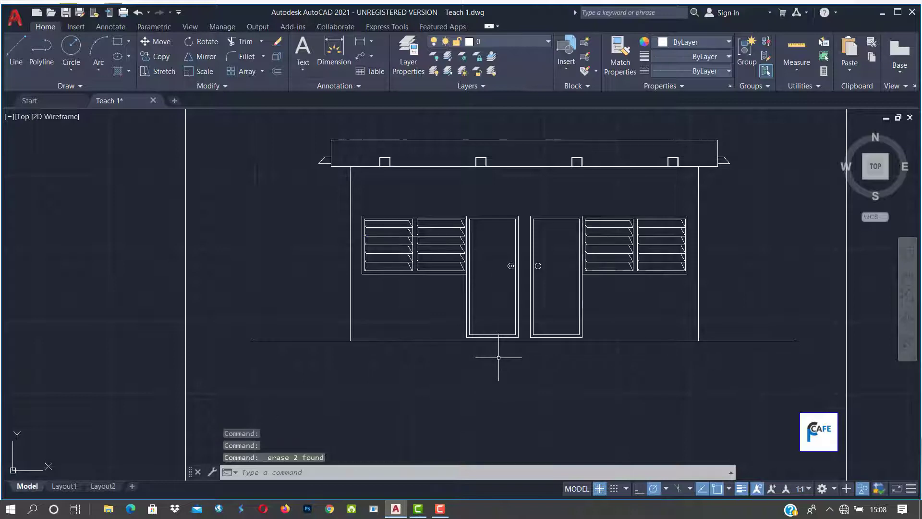
{"action": "key", "text": "Escape"}
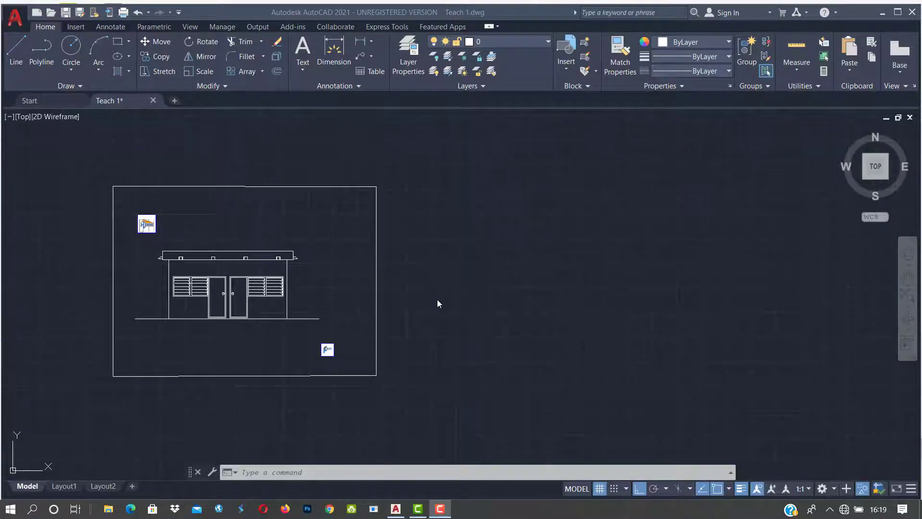
{"action": "scroll", "coordinate": [437, 301], "scroll_direction": "down", "scroll_amount": 4}
{"action": "scroll", "coordinate": [384, 321], "scroll_direction": "up", "scroll_amount": 8}
{"action": "scroll", "coordinate": [320, 403], "scroll_direction": "down", "scroll_amount": 4}
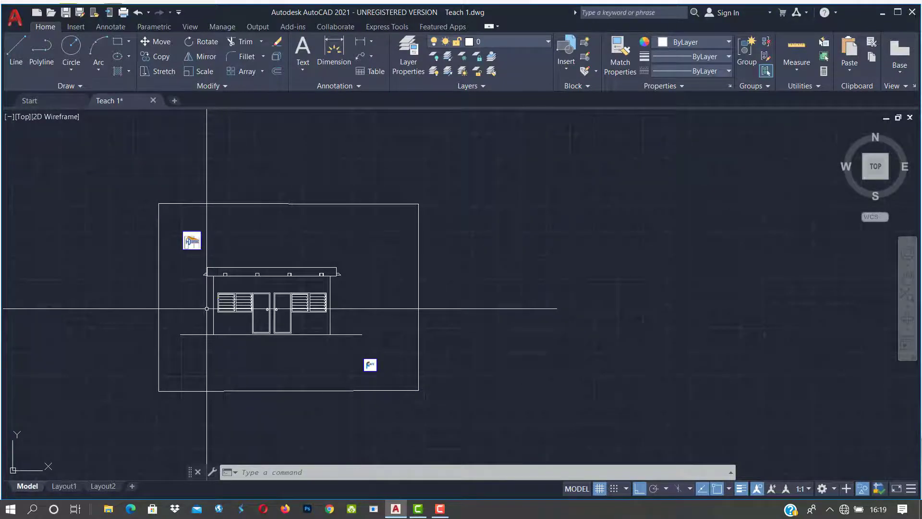
{"action": "scroll", "coordinate": [207, 309], "scroll_direction": "up", "scroll_amount": 2}
{"action": "middle_click_drag", "start_coordinate": [229, 311], "coordinate": [412, 335]}
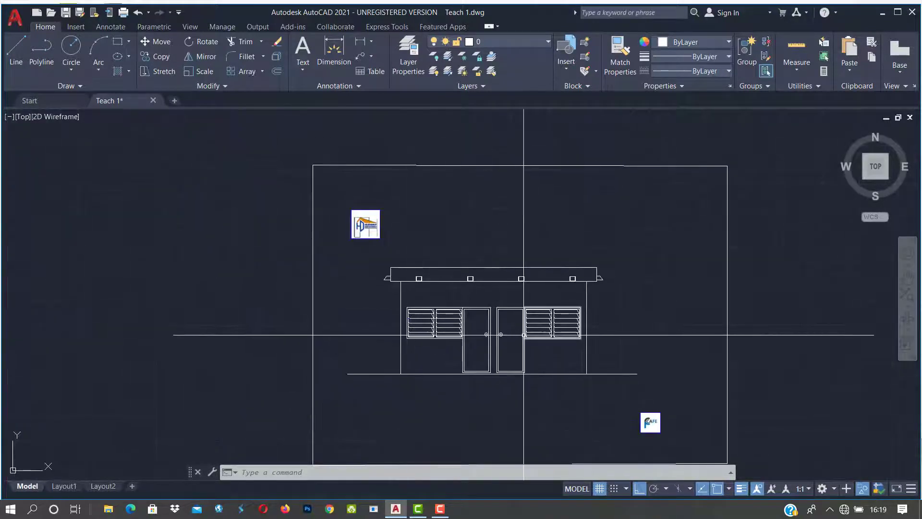
{"action": "scroll", "coordinate": [634, 344], "scroll_direction": "up", "scroll_amount": 2}
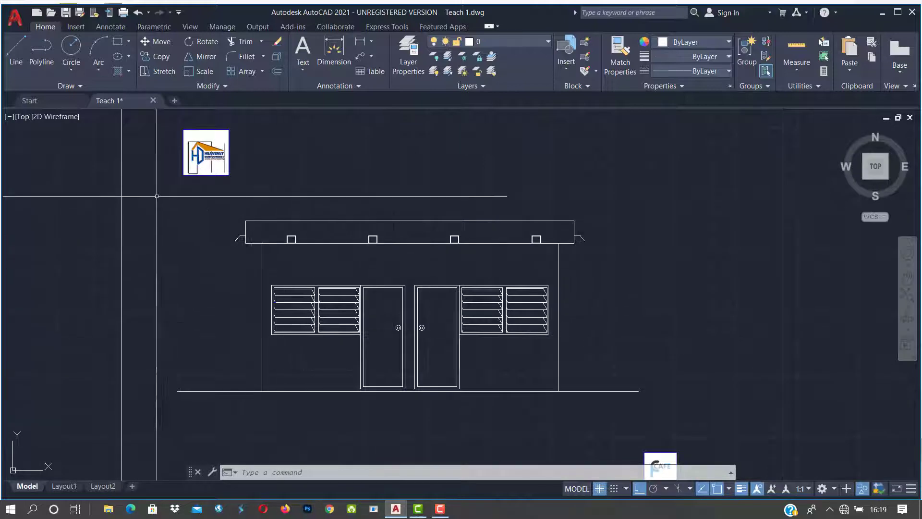
{"action": "scroll", "coordinate": [156, 196], "scroll_direction": "down", "scroll_amount": 2}
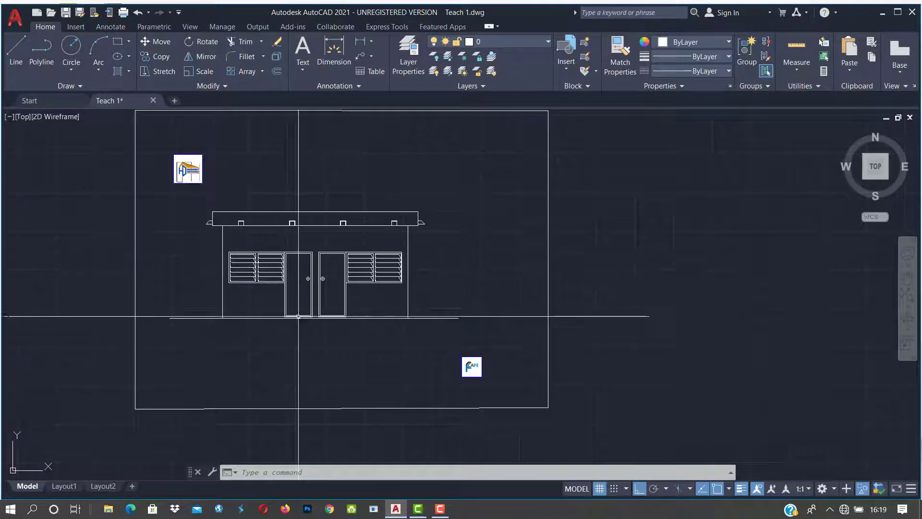
{"action": "middle_click_drag", "start_coordinate": [341, 321], "coordinate": [316, 321]}
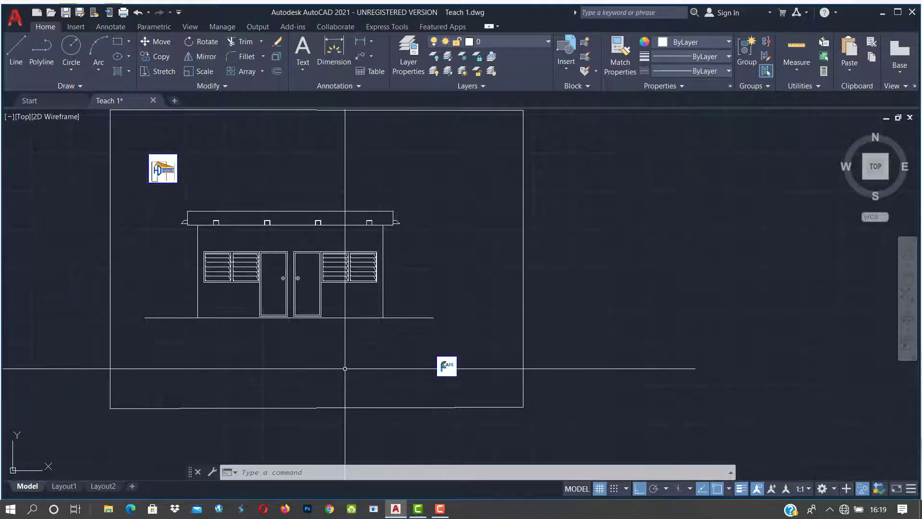
{"action": "middle_click_drag", "start_coordinate": [549, 381], "coordinate": [518, 375]}
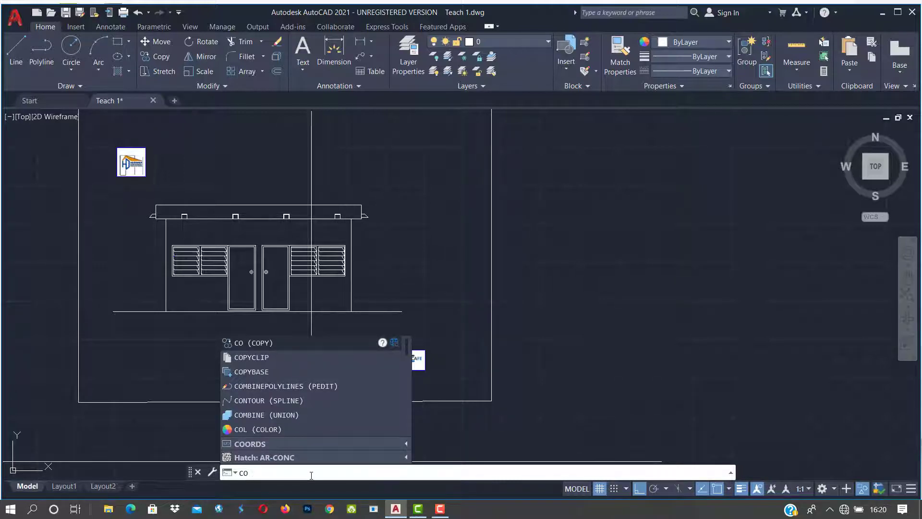
Step: Start COPY and select the left wall, ground line, right wall and roof
{"action": "key", "text": "Return"}
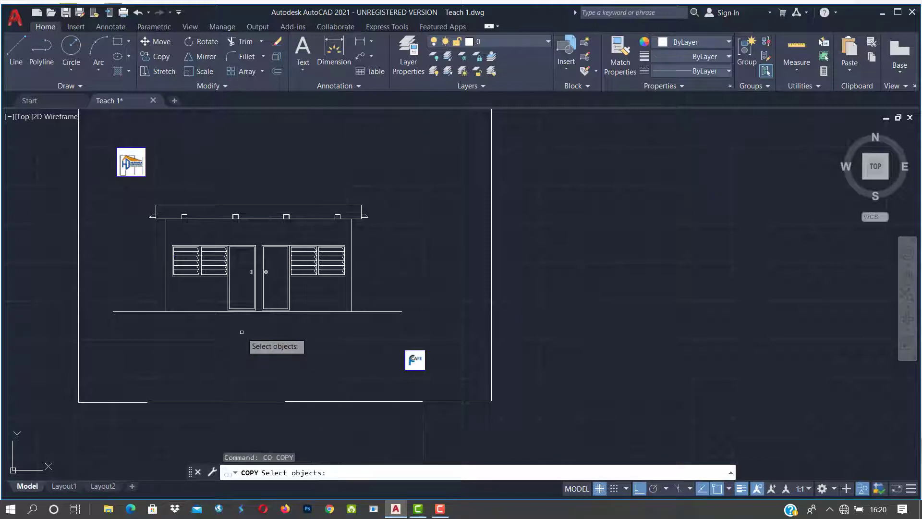
{"action": "left_click", "coordinate": [164, 242]}
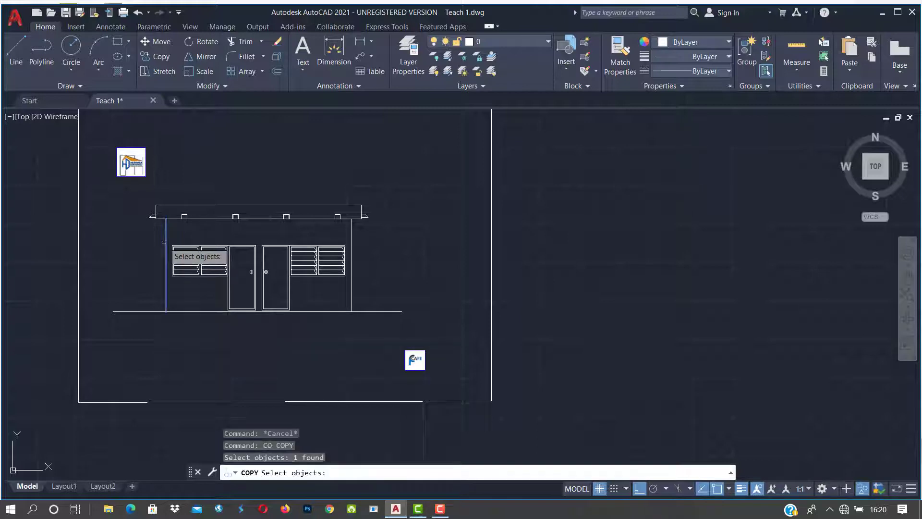
{"action": "left_click", "coordinate": [143, 310]}
{"action": "left_click", "coordinate": [169, 312]}
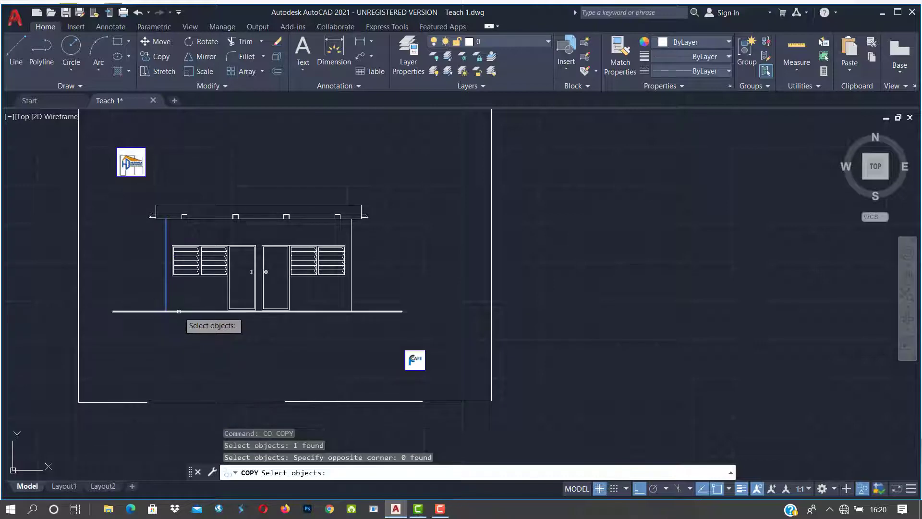
{"action": "left_click", "coordinate": [178, 311]}
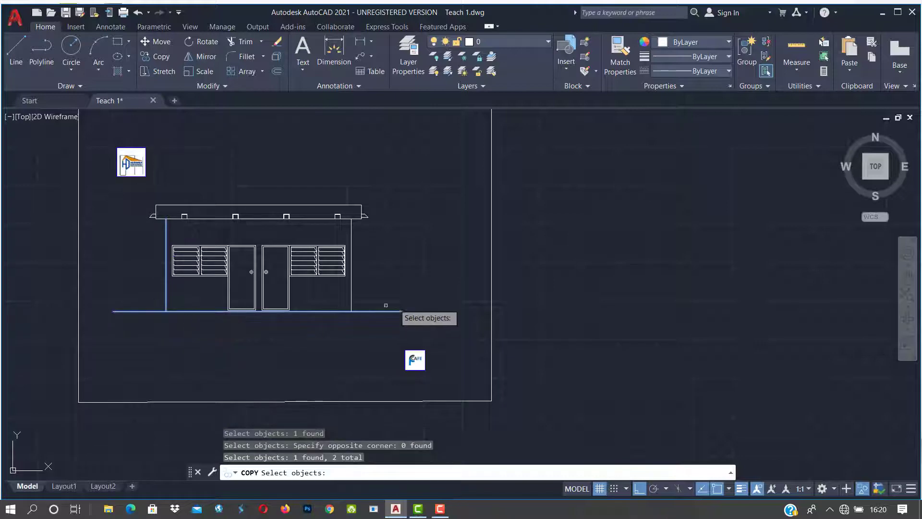
{"action": "left_click", "coordinate": [352, 300]}
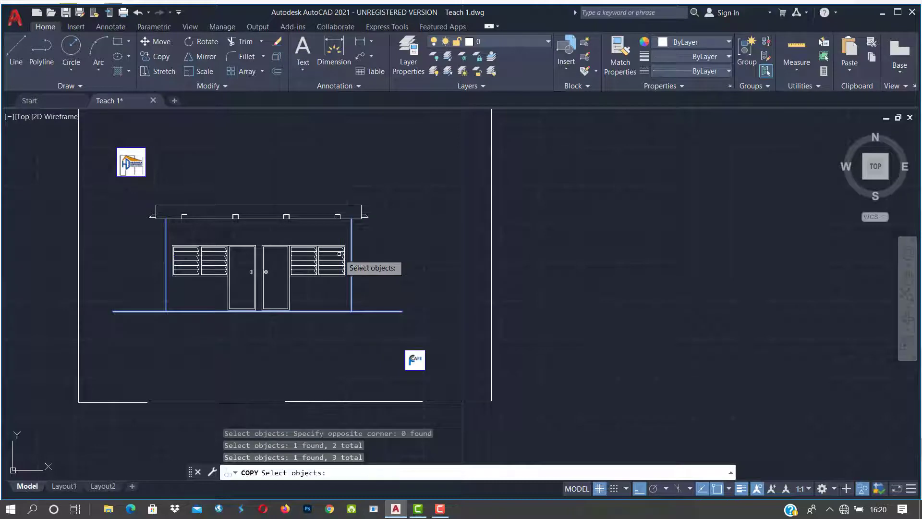
{"action": "left_click", "coordinate": [344, 219]}
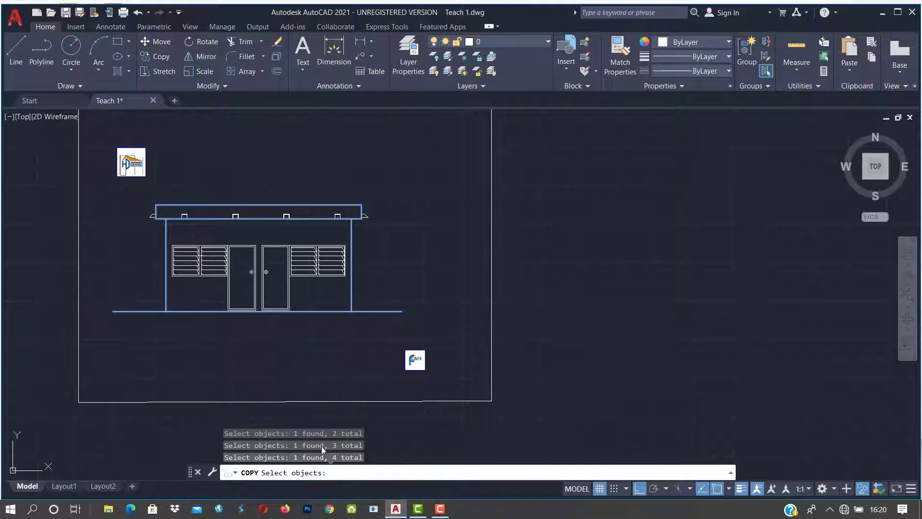
{"action": "key", "text": "Return"}
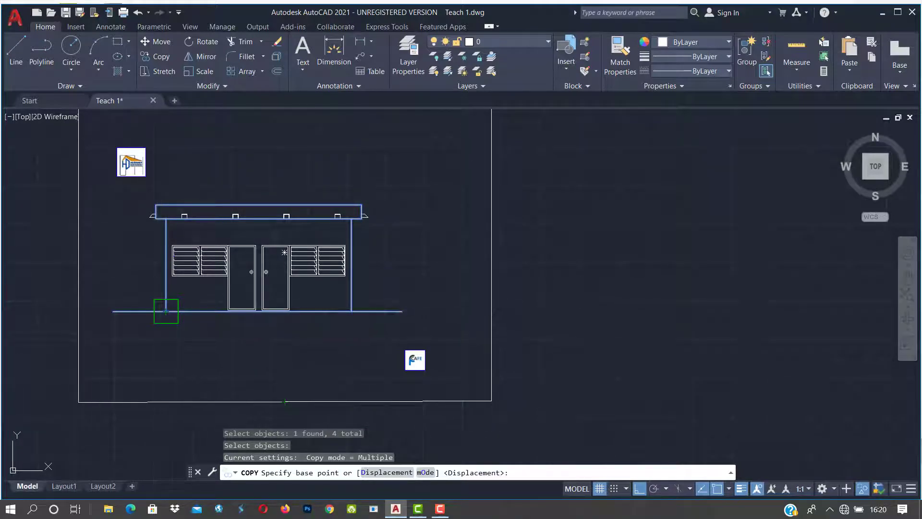
Step: From the ground line's left end, place two copies to the right of the elevation
{"action": "left_click", "coordinate": [166, 311]}
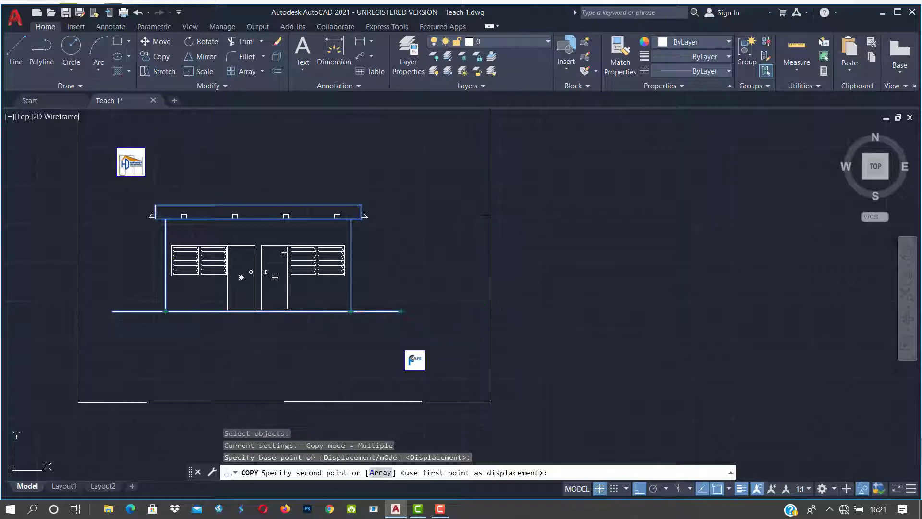
{"action": "middle_click_drag", "start_coordinate": [497, 321], "coordinate": [330, 340]}
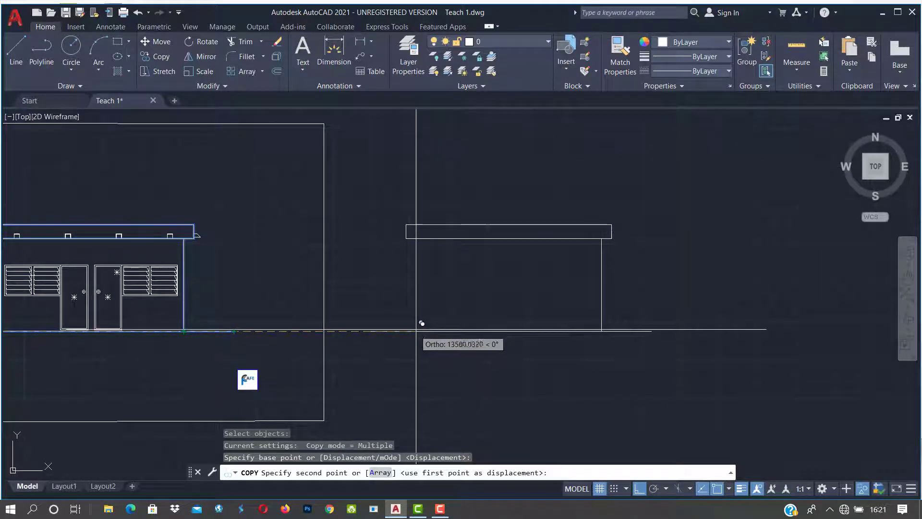
{"action": "left_click", "coordinate": [399, 332]}
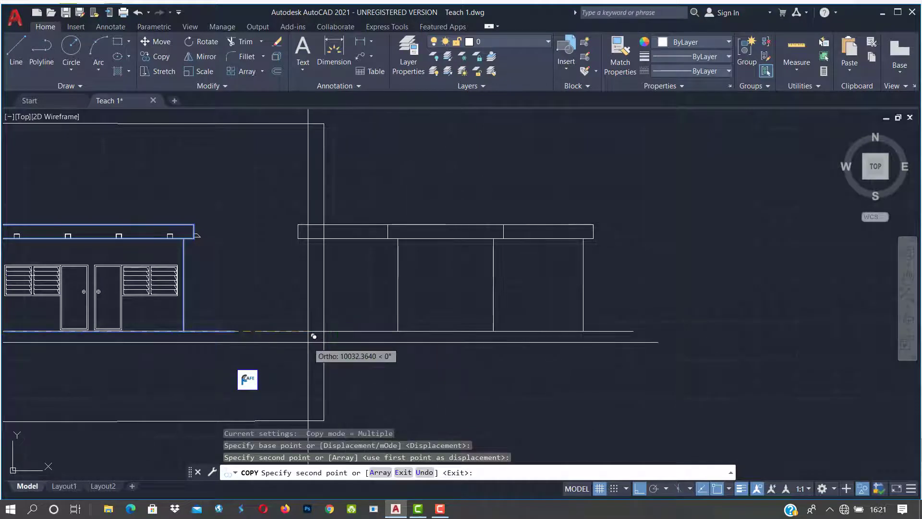
{"action": "scroll", "coordinate": [321, 334], "scroll_direction": "down", "scroll_amount": 2}
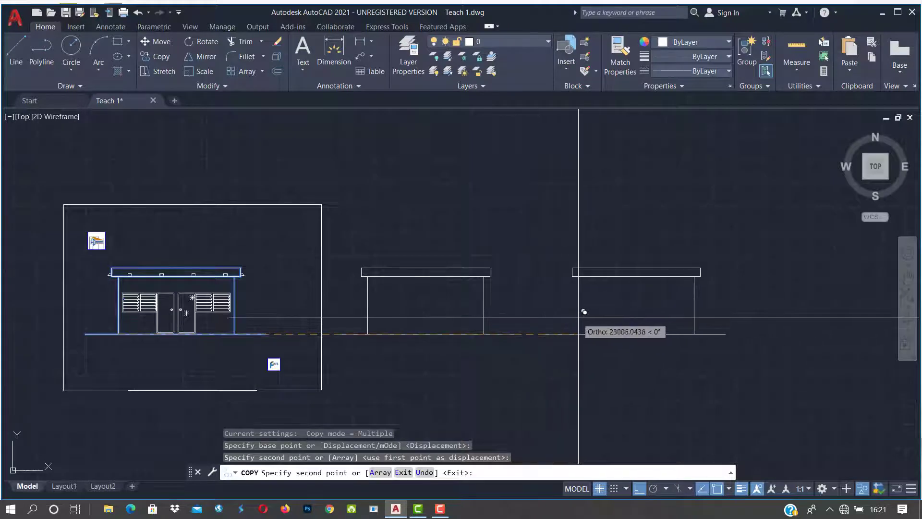
{"action": "middle_click_drag", "start_coordinate": [582, 315], "coordinate": [536, 297]}
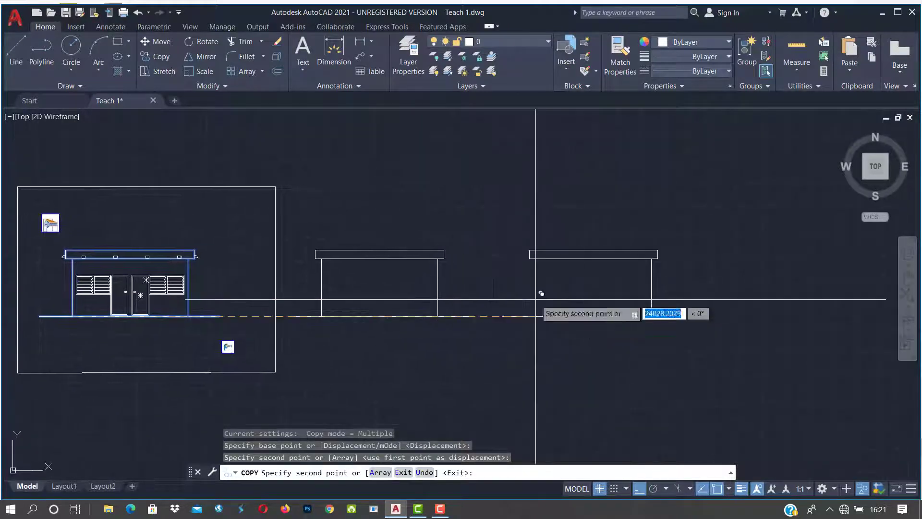
{"action": "left_click", "coordinate": [511, 310]}
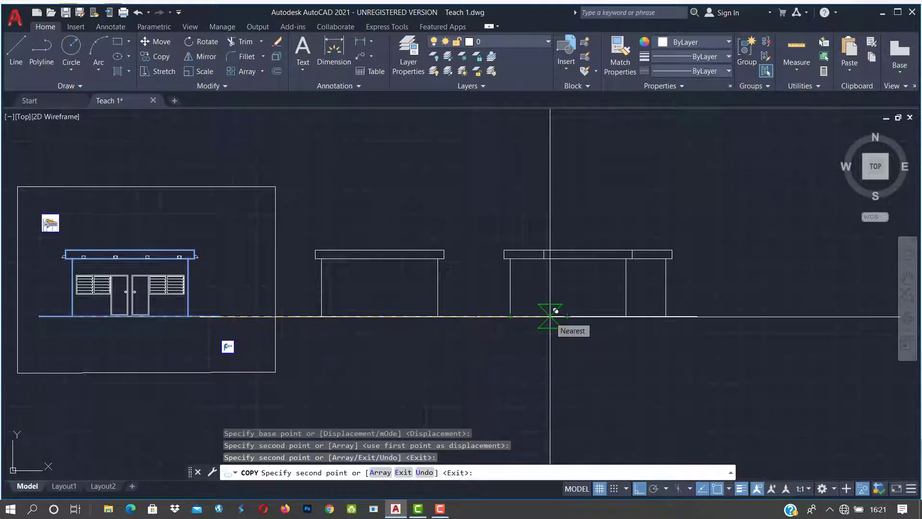
{"action": "key", "text": "Return"}
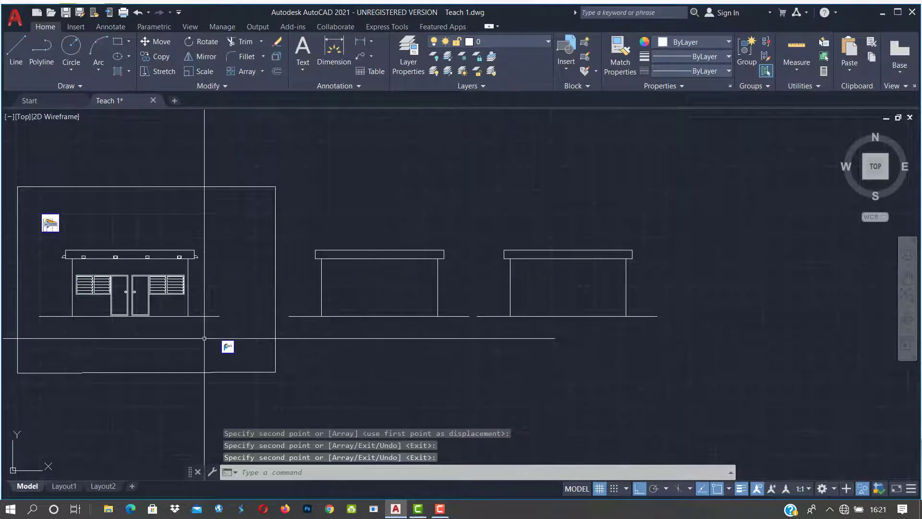
{"action": "middle_click_drag", "start_coordinate": [196, 294], "coordinate": [317, 313]}
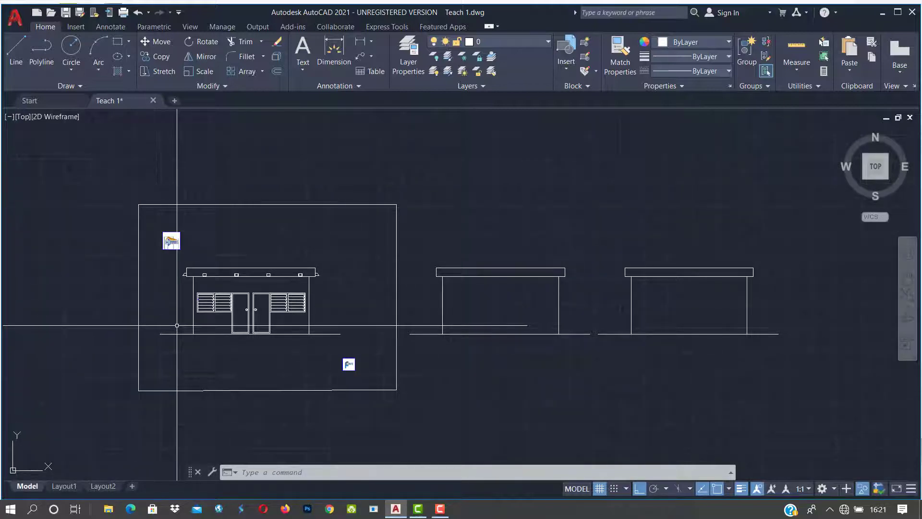
{"action": "scroll", "coordinate": [178, 325], "scroll_direction": "up", "scroll_amount": 5}
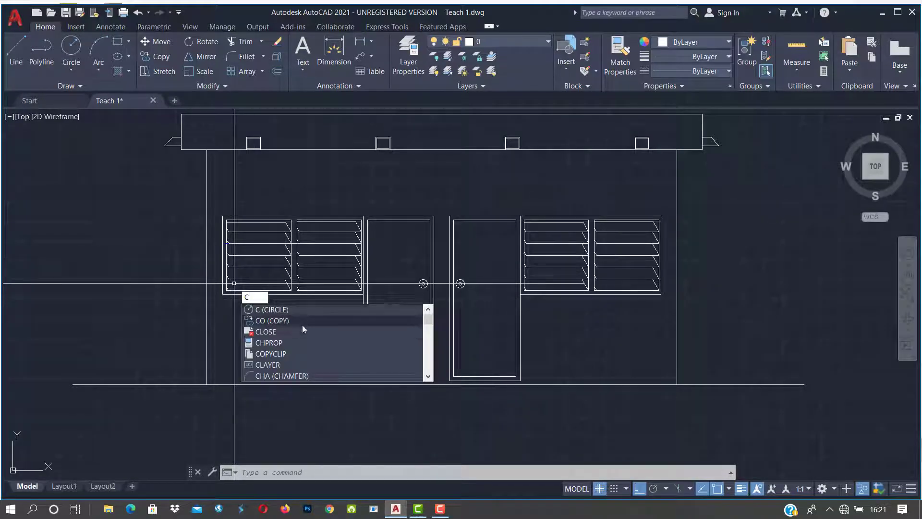
{"action": "type", "text": "o"}
{"action": "key", "text": "Return"}
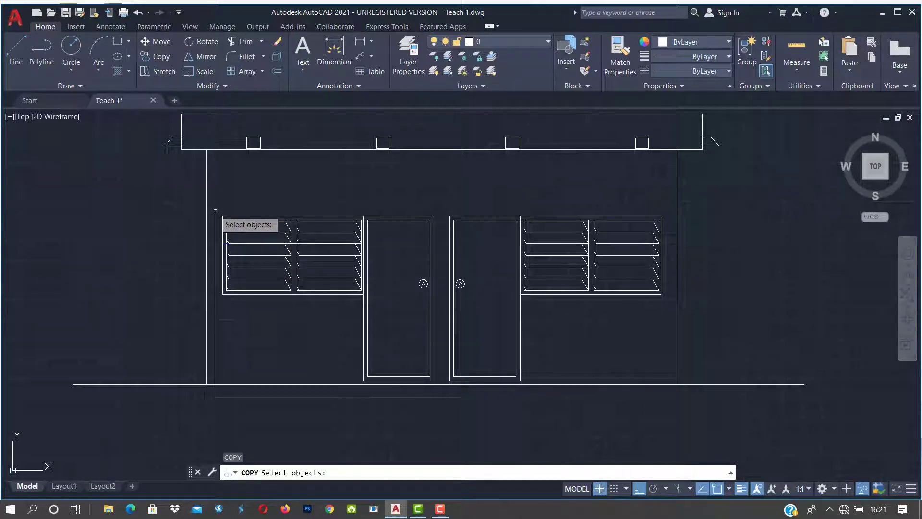
{"action": "key", "text": "Escape"}
{"action": "scroll", "coordinate": [298, 250], "scroll_direction": "down", "scroll_amount": 4}
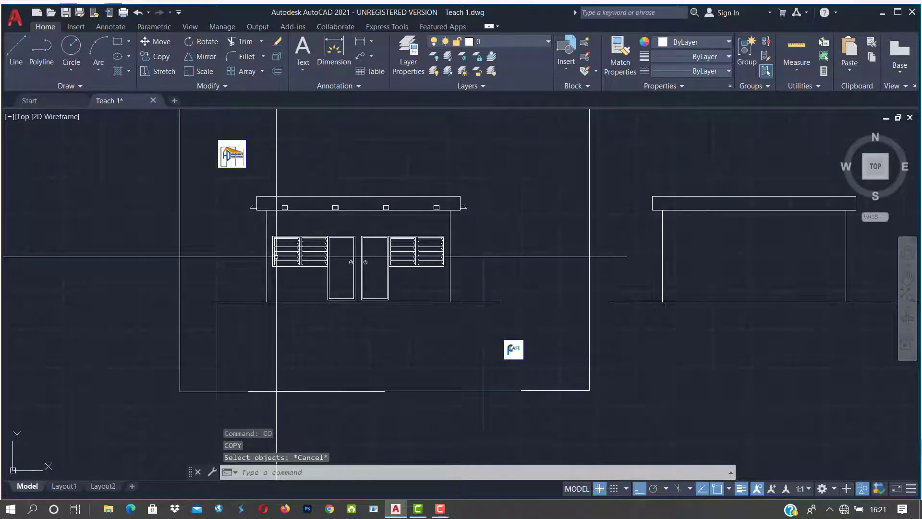
Step: Try several window and crossing selections on the elevation, cancelling each with Esc
{"action": "left_click", "coordinate": [200, 181]}
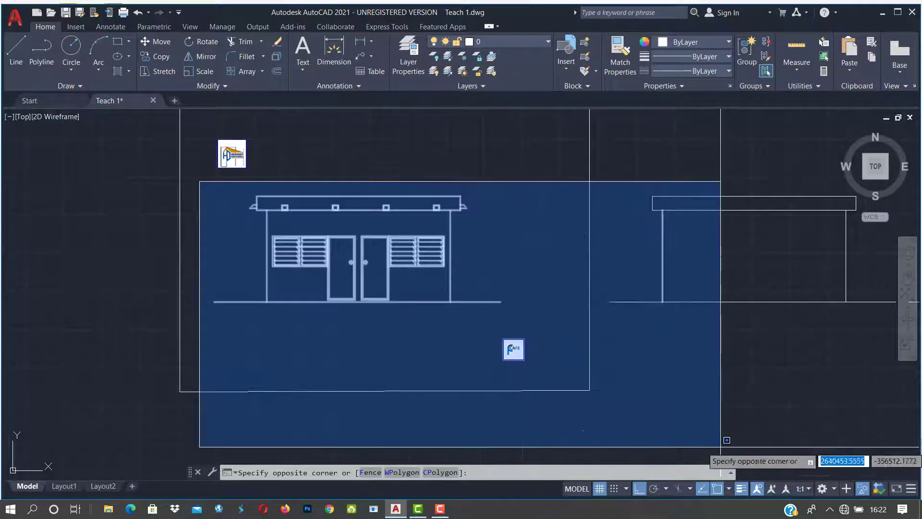
{"action": "left_click", "coordinate": [520, 327]}
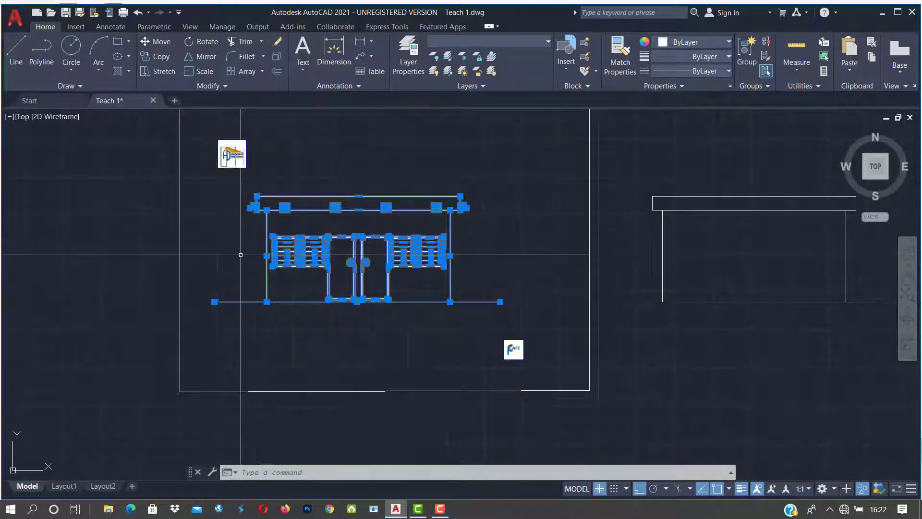
{"action": "left_click", "coordinate": [221, 214]}
{"action": "key", "text": "Escape"}
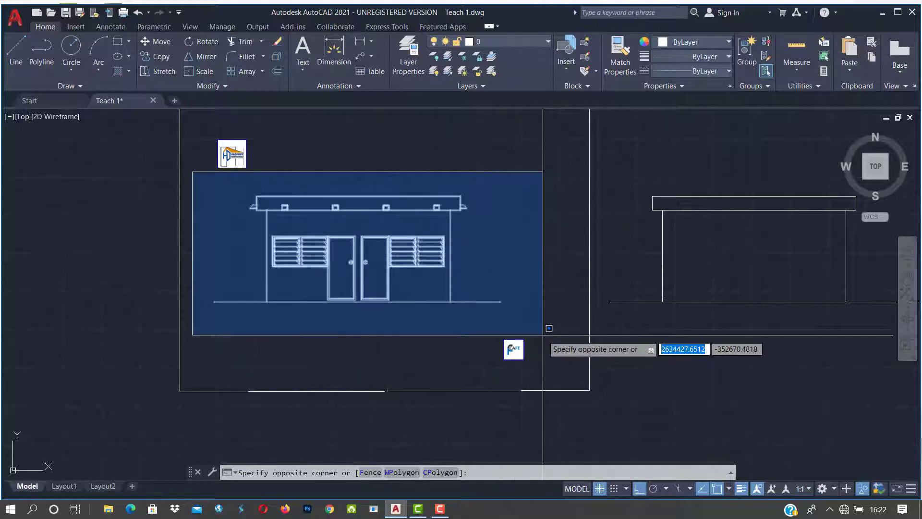
{"action": "left_click", "coordinate": [517, 334]}
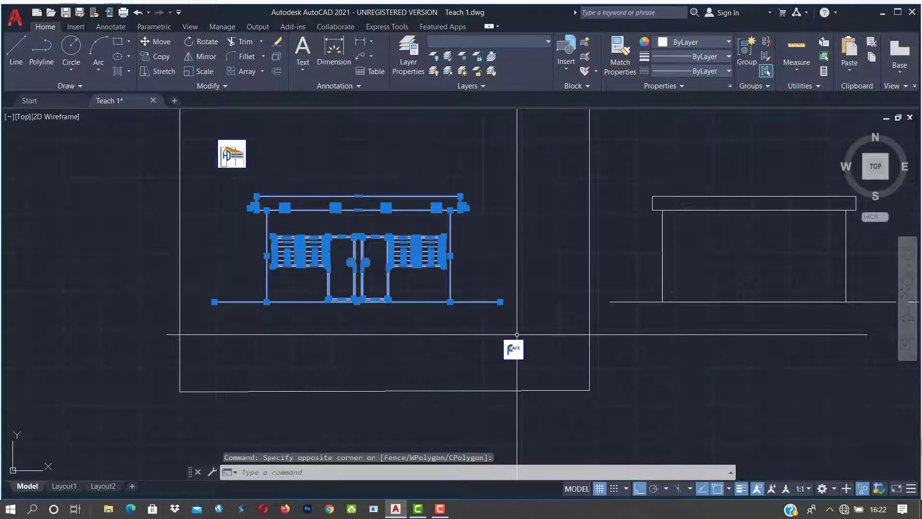
{"action": "key", "text": "Escape"}
{"action": "key", "text": "Escape"}
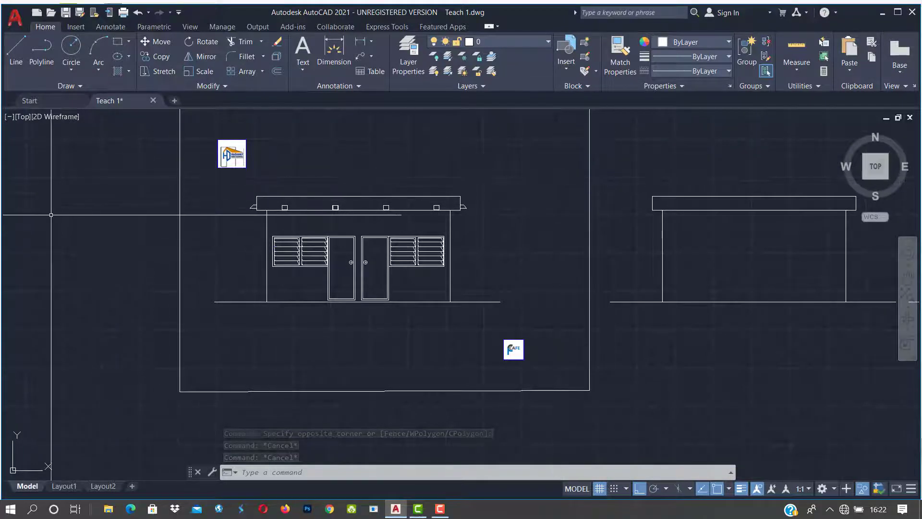
{"action": "left_click", "coordinate": [565, 173]}
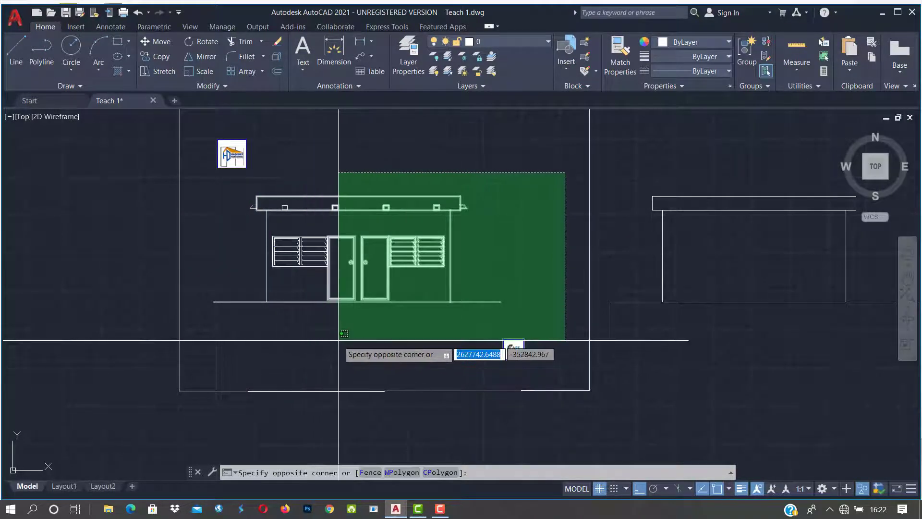
{"action": "left_click", "coordinate": [378, 345]}
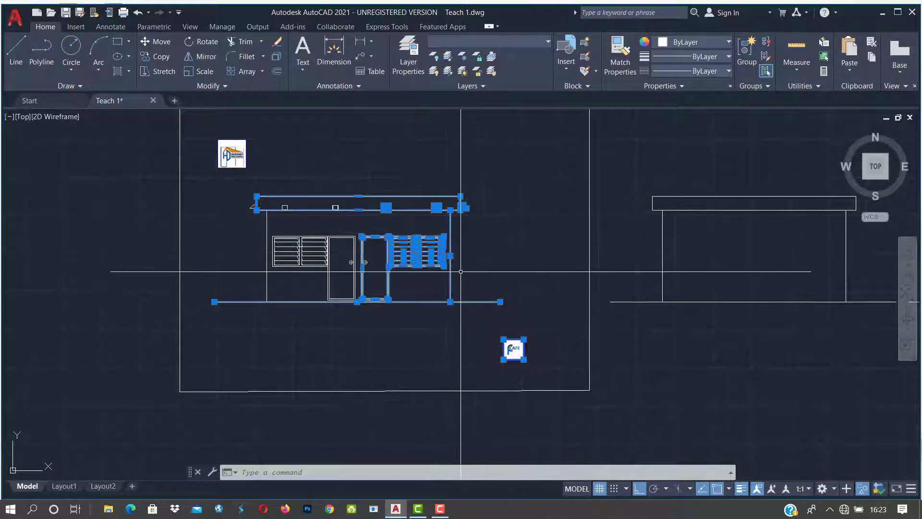
{"action": "key", "text": "Escape"}
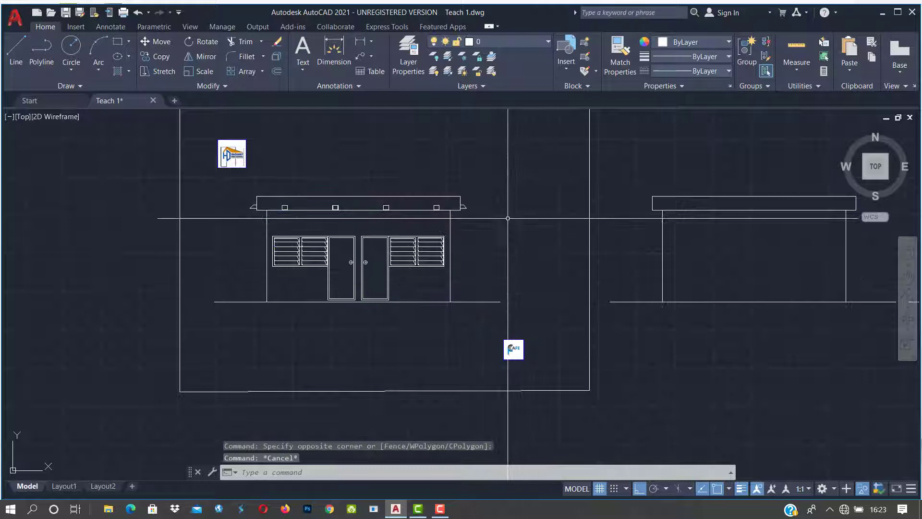
{"action": "left_click", "coordinate": [551, 158]}
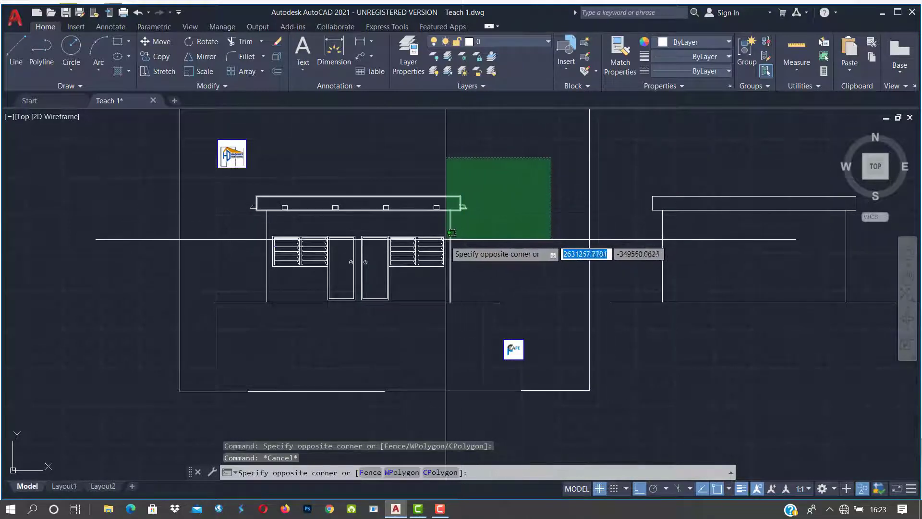
{"action": "left_click", "coordinate": [396, 284]}
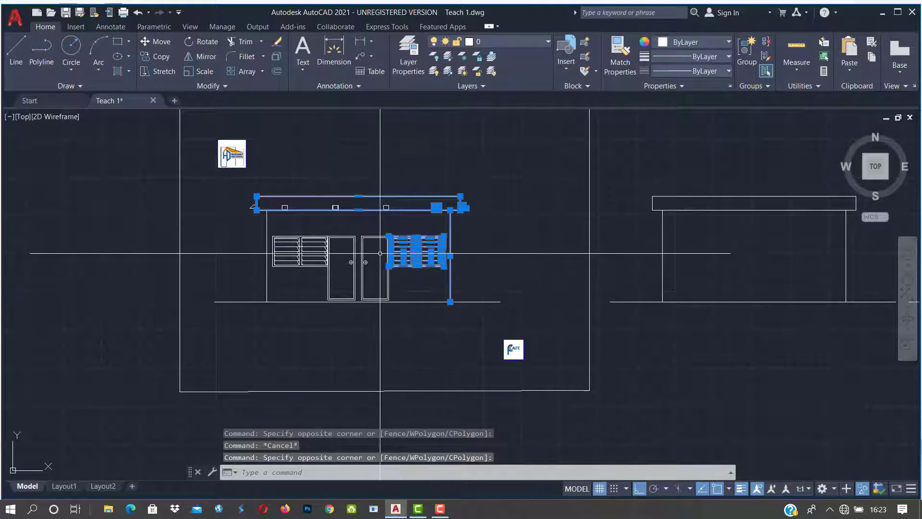
{"action": "key", "text": "Escape"}
{"action": "key", "text": "Escape"}
{"action": "key", "text": "Escape"}
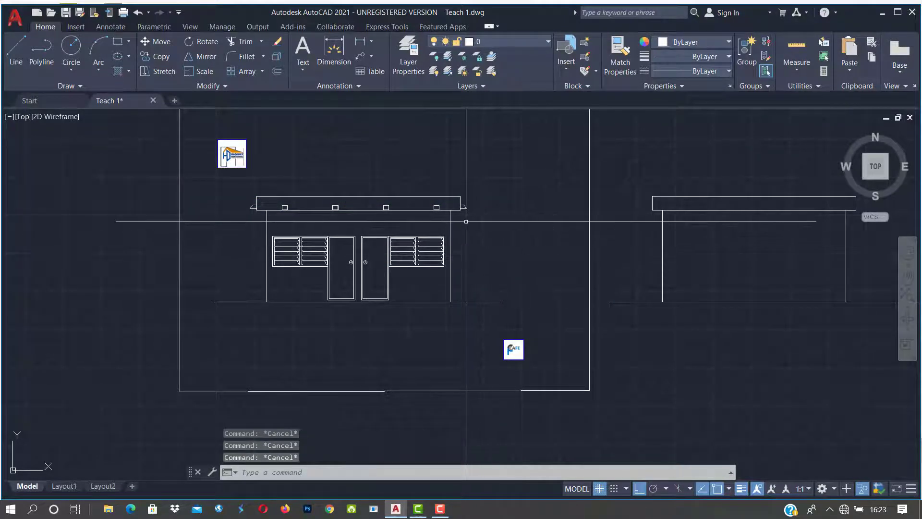
Step: Zoom in and window-select the left pair of louvred windows
{"action": "scroll", "coordinate": [465, 222], "scroll_direction": "down", "scroll_amount": 3}
{"action": "scroll", "coordinate": [436, 268], "scroll_direction": "down", "scroll_amount": 2}
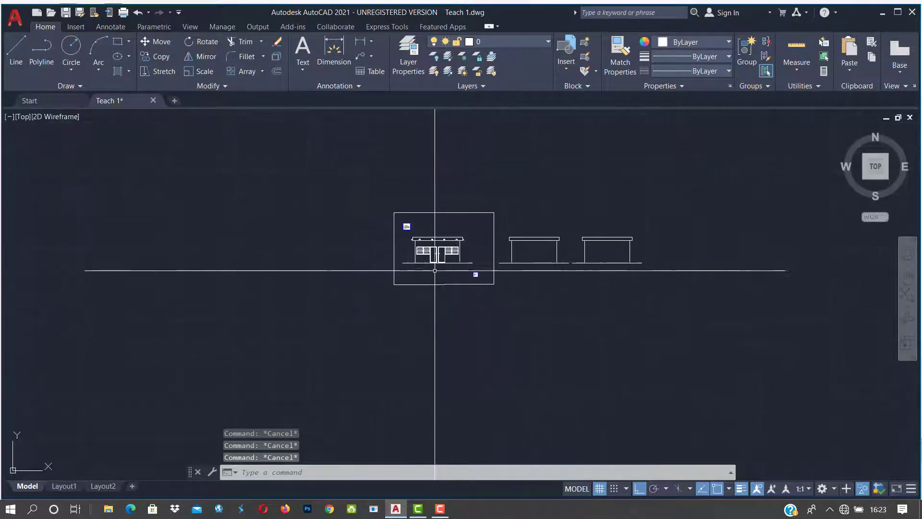
{"action": "scroll", "coordinate": [421, 277], "scroll_direction": "up", "scroll_amount": 1}
{"action": "scroll", "coordinate": [418, 247], "scroll_direction": "up", "scroll_amount": 5}
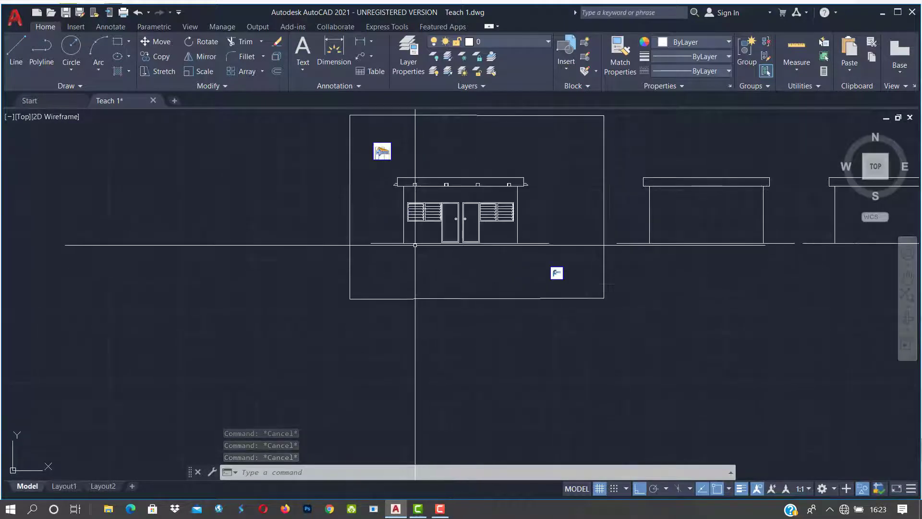
{"action": "scroll", "coordinate": [413, 209], "scroll_direction": "up", "scroll_amount": 2}
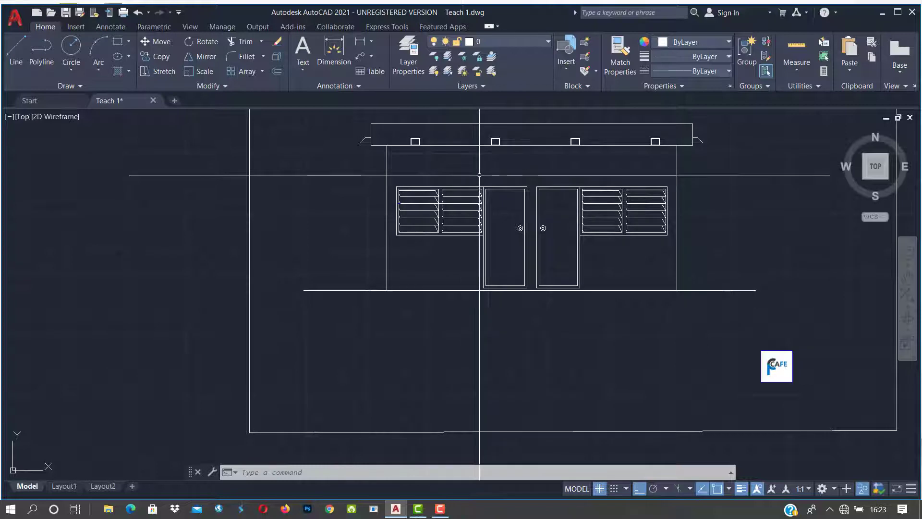
{"action": "scroll", "coordinate": [487, 176], "scroll_direction": "up", "scroll_amount": 4}
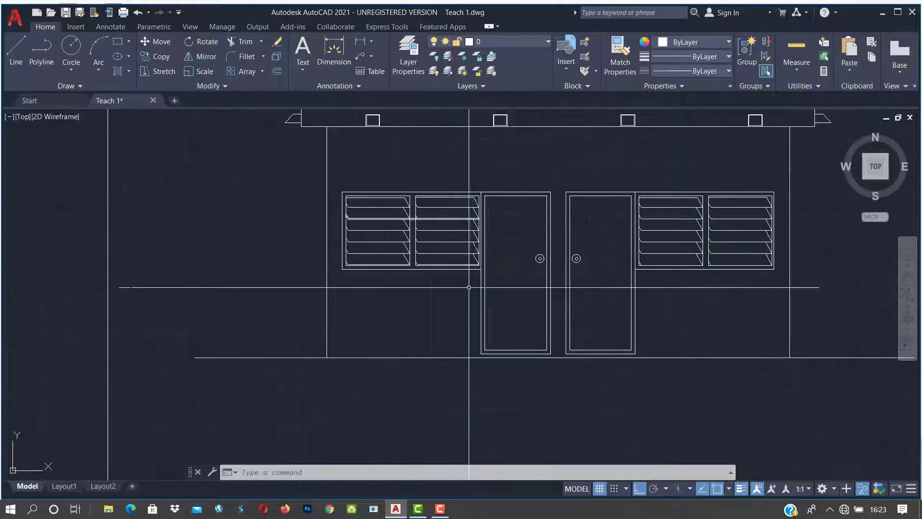
{"action": "scroll", "coordinate": [486, 284], "scroll_direction": "down", "scroll_amount": 6}
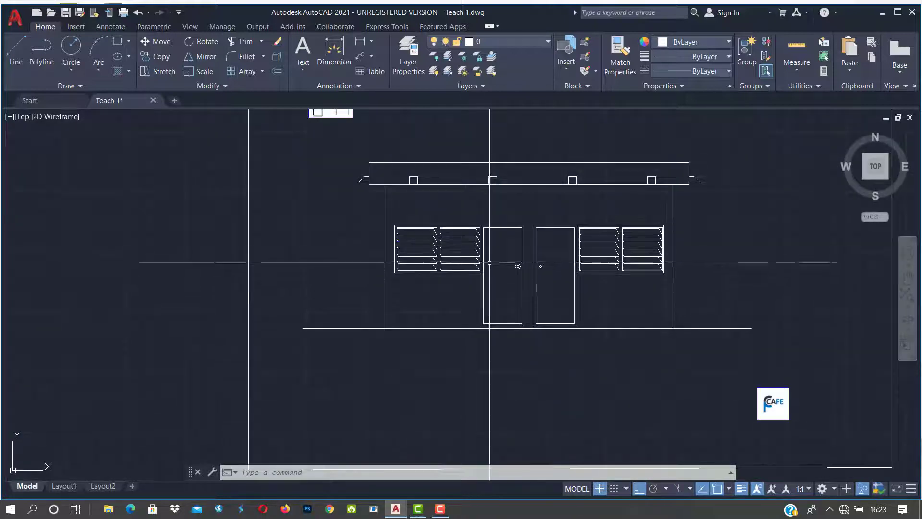
{"action": "scroll", "coordinate": [509, 254], "scroll_direction": "up", "scroll_amount": 4}
{"action": "left_click", "coordinate": [485, 191]}
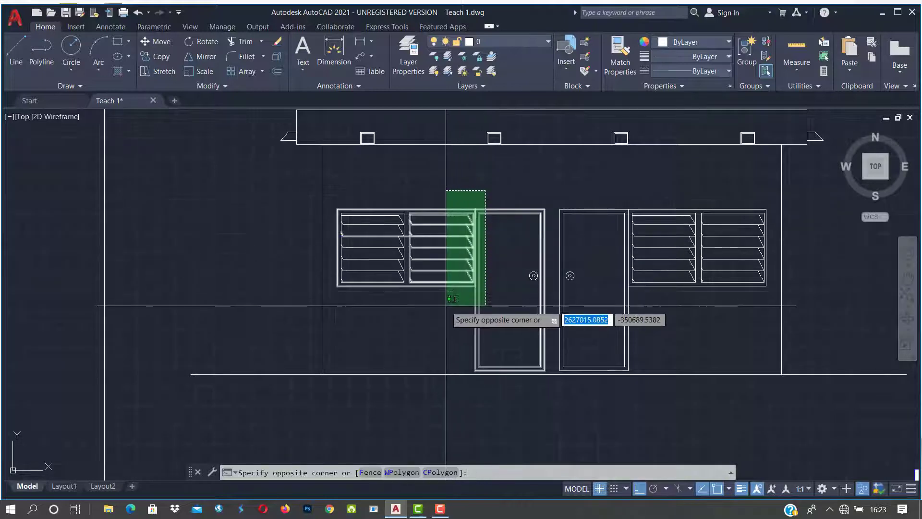
{"action": "left_click", "coordinate": [475, 181]}
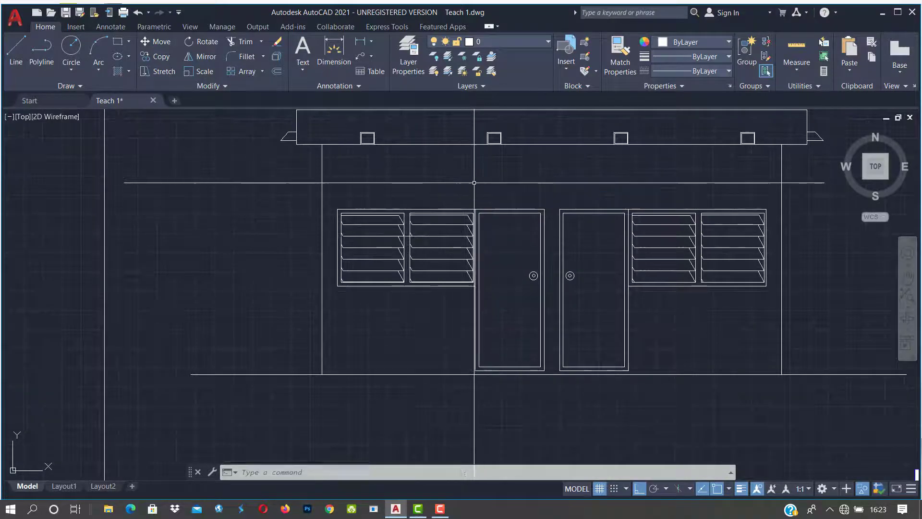
{"action": "left_click", "coordinate": [333, 192]}
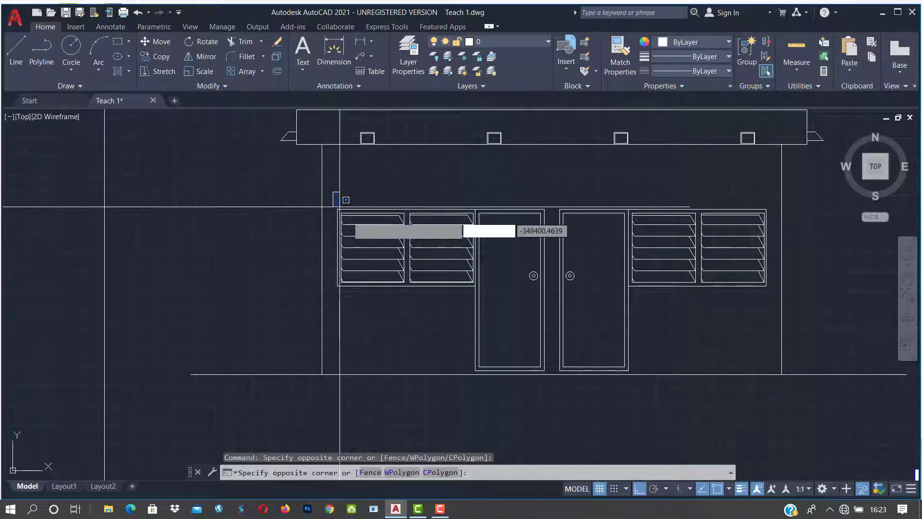
{"action": "left_click", "coordinate": [491, 306]}
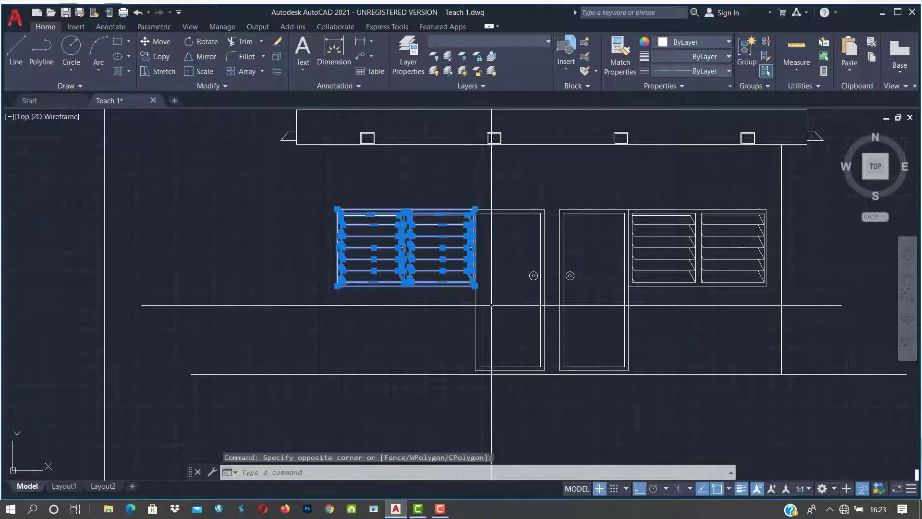
Step: Copy the left louvred window pair from the wall's base corner onto the middle elevation's wall
{"action": "scroll", "coordinate": [491, 305], "scroll_direction": "down", "scroll_amount": 4}
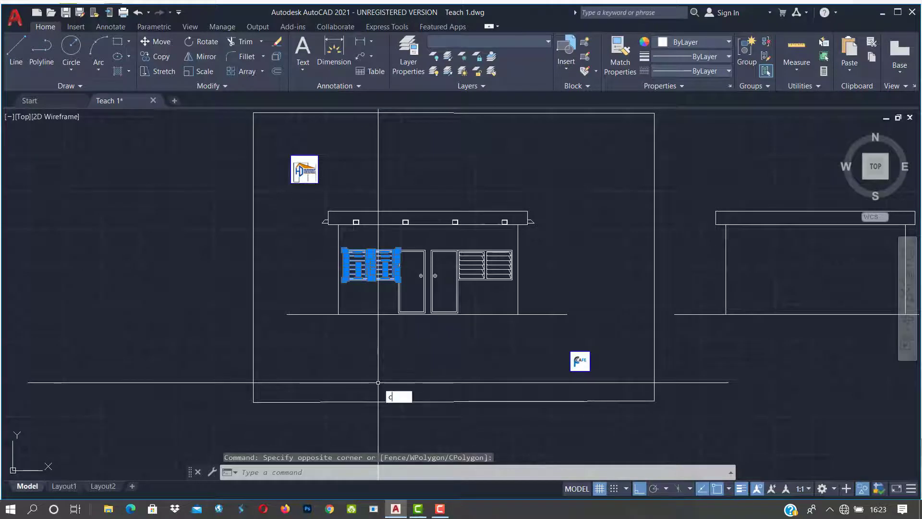
{"action": "type", "text": "o"}
{"action": "key", "text": "Return"}
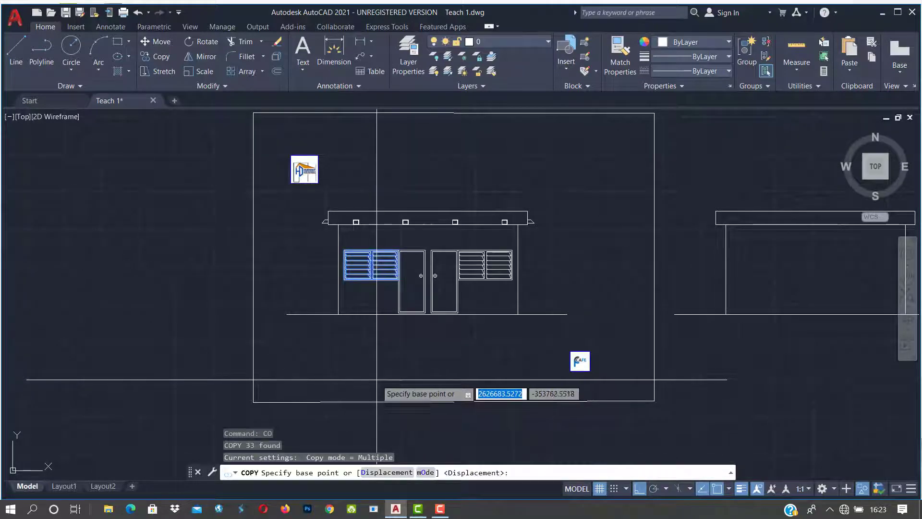
{"action": "left_click", "coordinate": [339, 314]}
{"action": "middle_click_drag", "start_coordinate": [637, 311], "coordinate": [465, 313]}
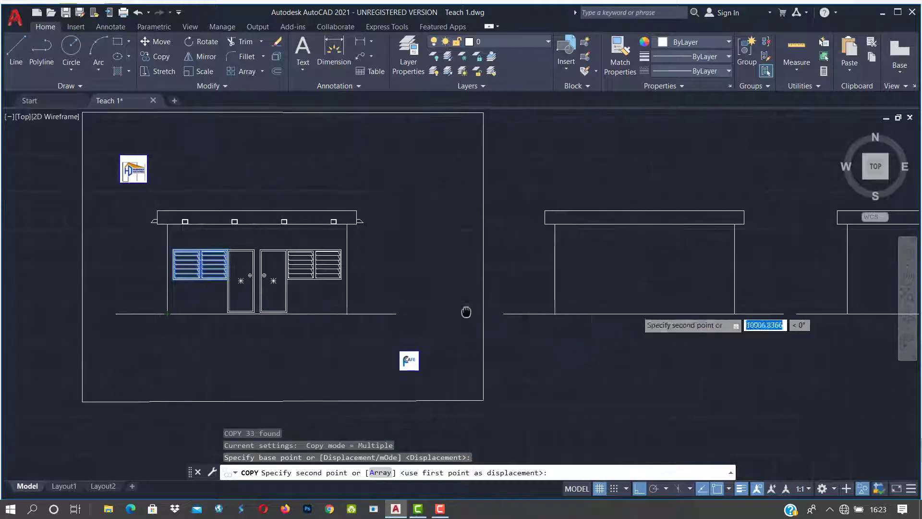
{"action": "left_click", "coordinate": [555, 314]}
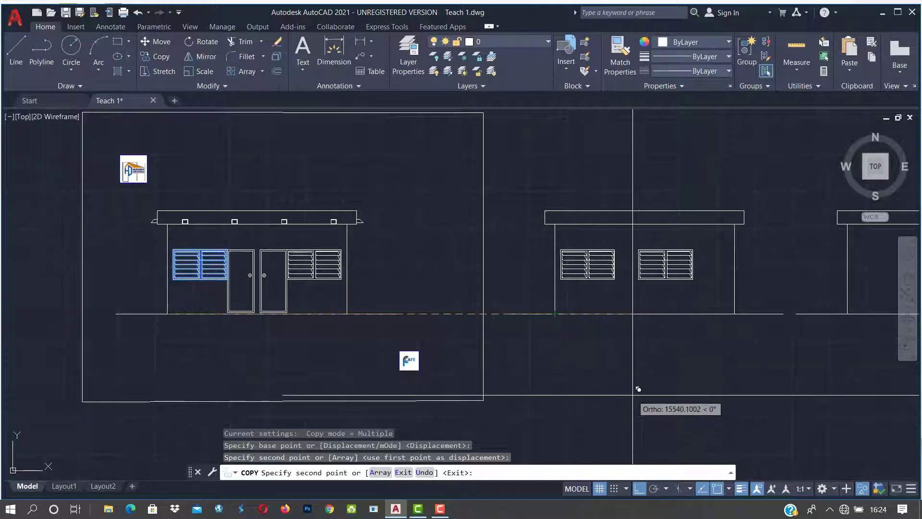
{"action": "key", "text": "Escape"}
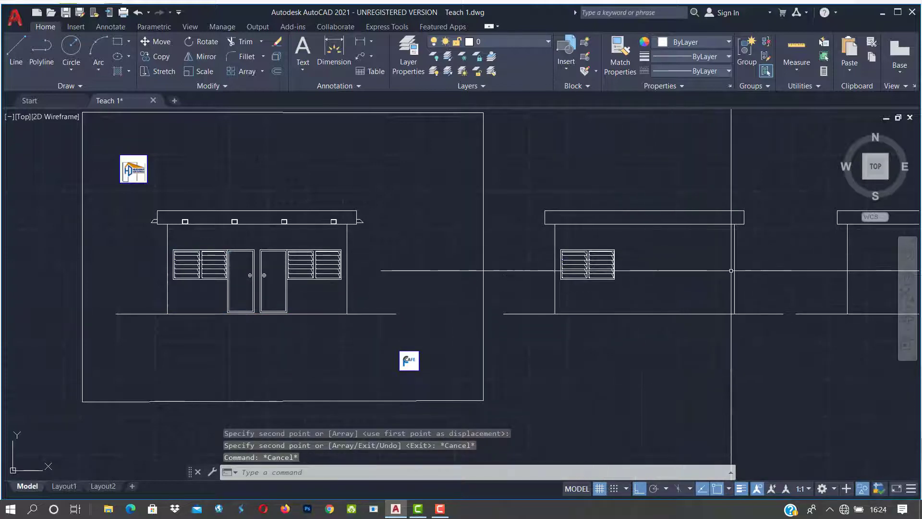
{"action": "mouse_move", "coordinate": [692, 302]}
{"action": "middle_mouse_down"}
{"action": "mouse_move", "coordinate": [605, 313]}
{"action": "mouse_move", "coordinate": [422, 297]}
{"action": "middle_mouse_up"}
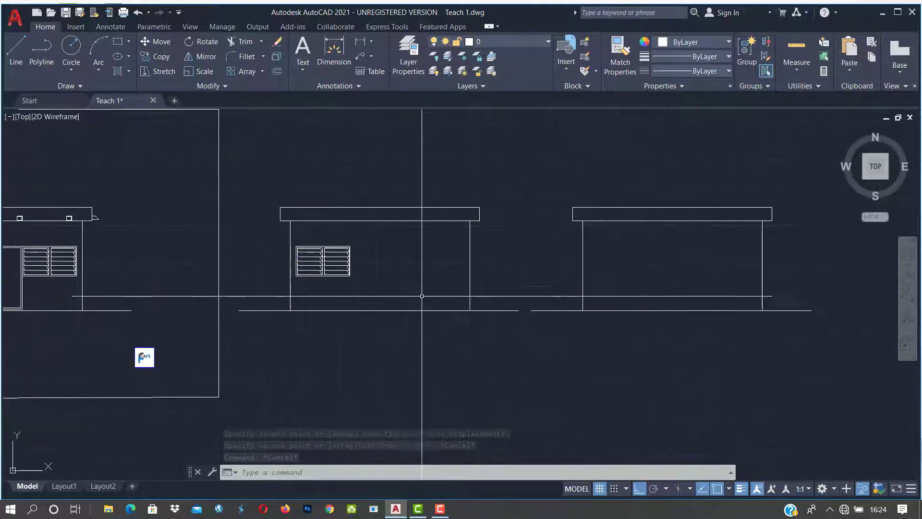
Step: Select the copied louvred window on the middle elevation with a crossing box
{"action": "scroll", "coordinate": [436, 289], "scroll_direction": "down", "scroll_amount": 2}
{"action": "scroll", "coordinate": [376, 300], "scroll_direction": "up", "scroll_amount": 4}
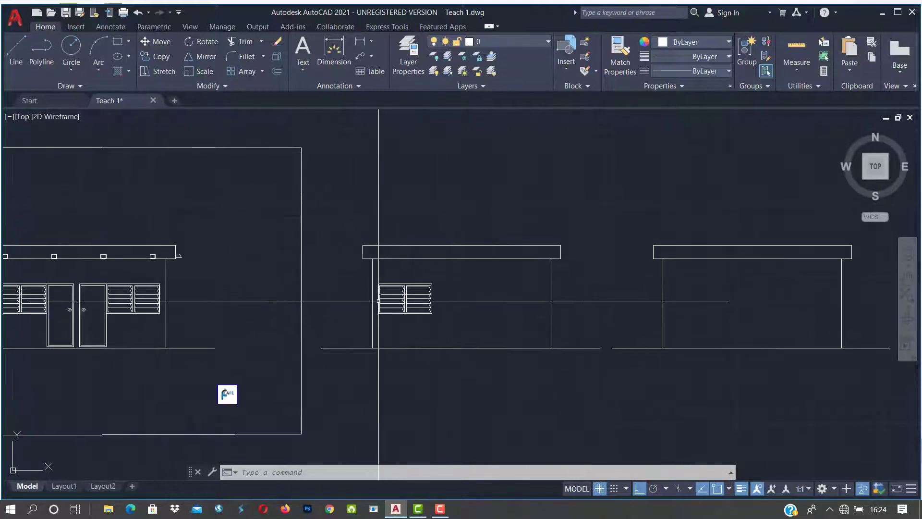
{"action": "left_click", "coordinate": [517, 257]}
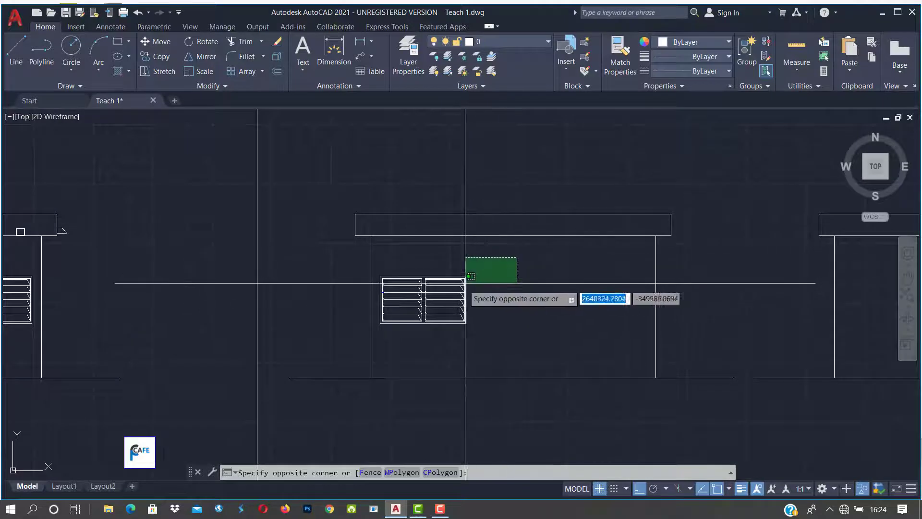
{"action": "left_click", "coordinate": [378, 336]}
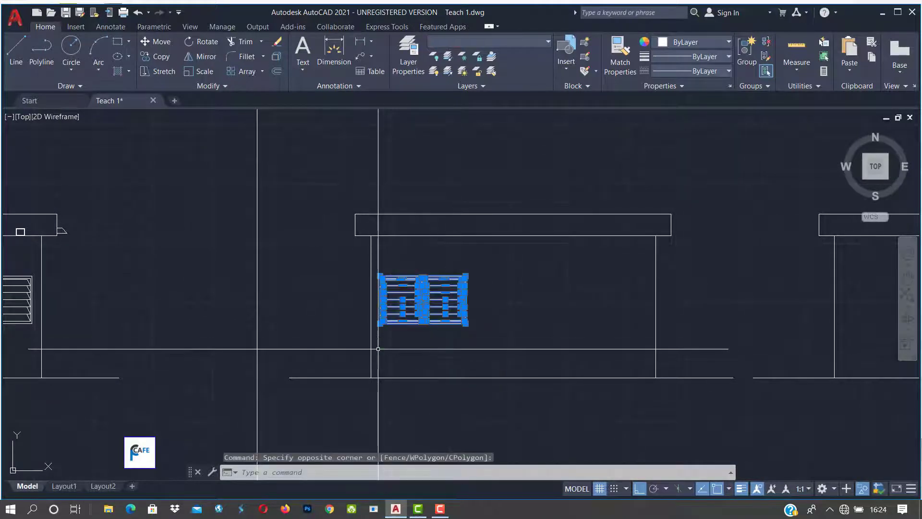
Step: Copy that window to the matching position on the right-hand elevation
{"action": "type", "text": "co"}
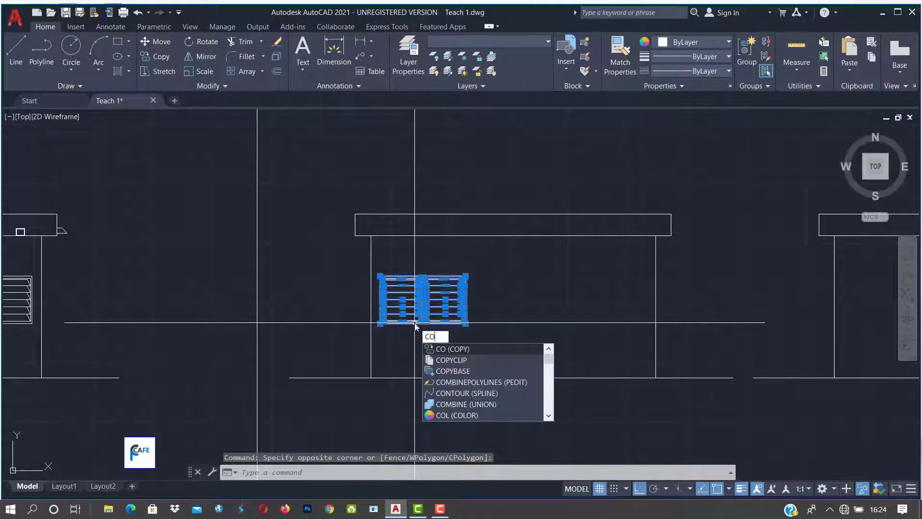
{"action": "key", "text": "Return"}
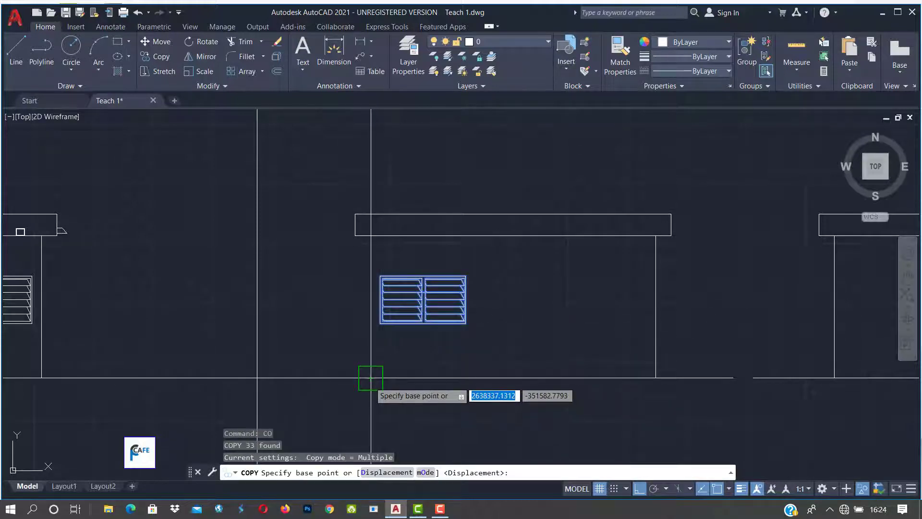
{"action": "left_click", "coordinate": [371, 378]}
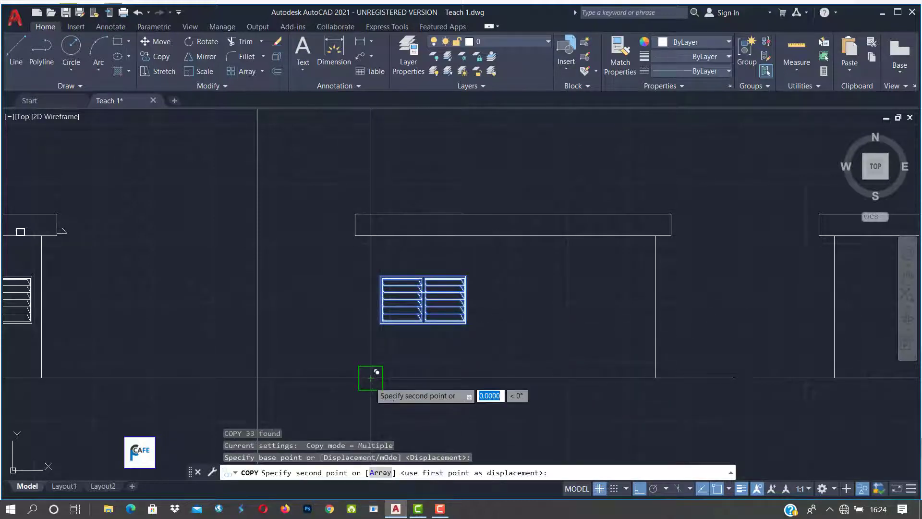
{"action": "scroll", "coordinate": [371, 378], "scroll_direction": "down", "scroll_amount": 4}
{"action": "scroll", "coordinate": [553, 387], "scroll_direction": "up", "scroll_amount": 4}
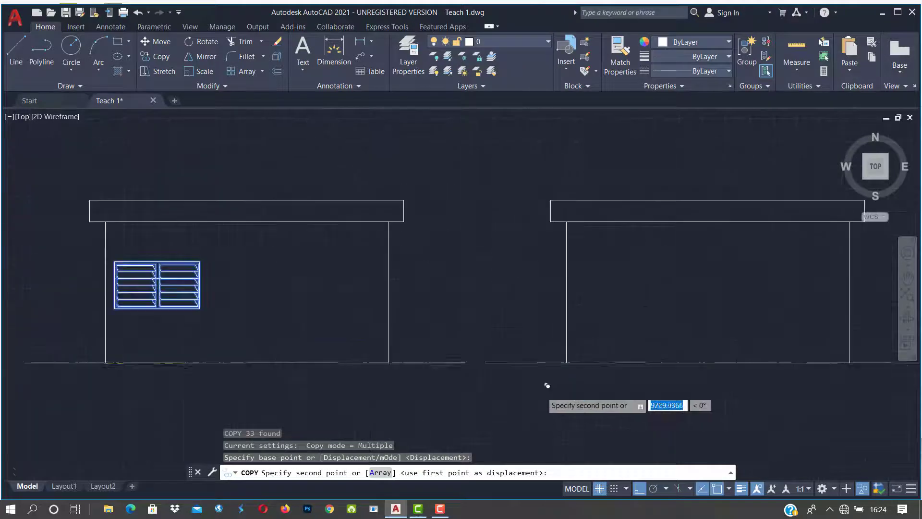
{"action": "left_click", "coordinate": [567, 363]}
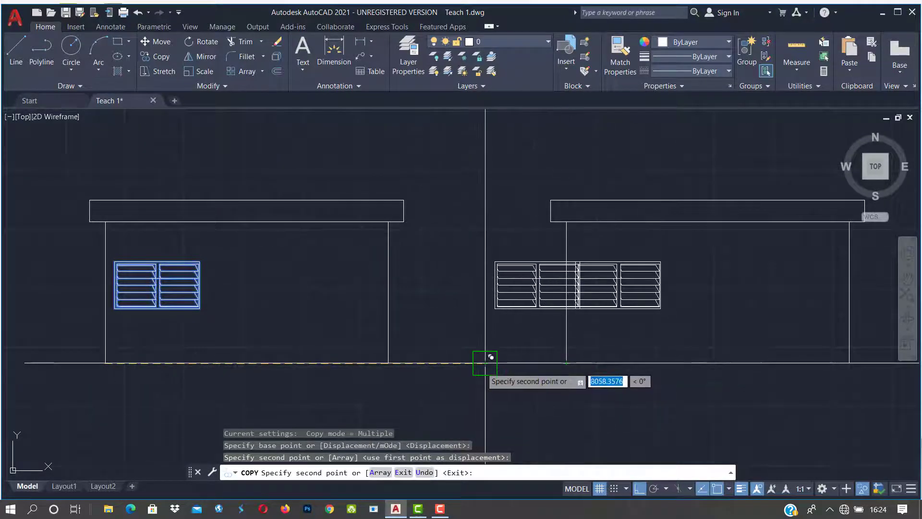
{"action": "key", "text": "Escape"}
{"action": "key", "text": "Escape"}
{"action": "scroll", "coordinate": [481, 367], "scroll_direction": "down", "scroll_amount": 4}
{"action": "scroll", "coordinate": [463, 370], "scroll_direction": "up", "scroll_amount": 3}
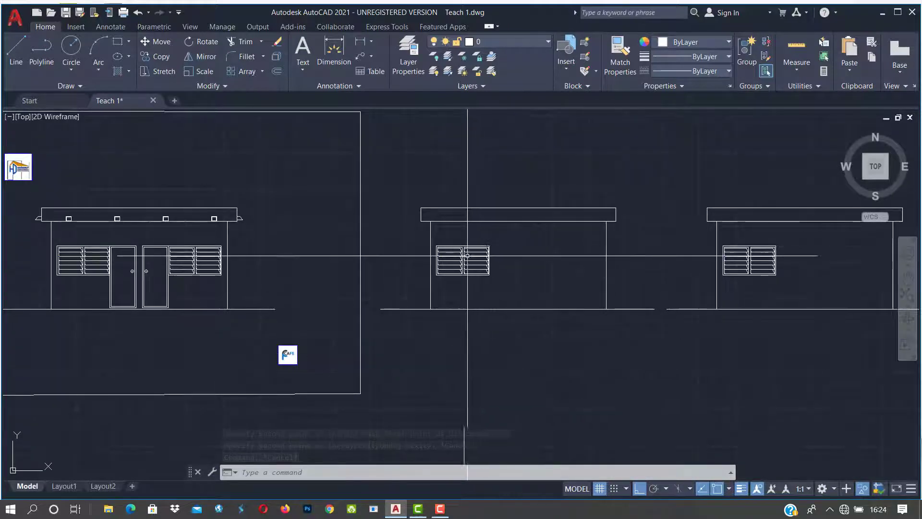
{"action": "scroll", "coordinate": [464, 255], "scroll_direction": "up", "scroll_amount": 5}
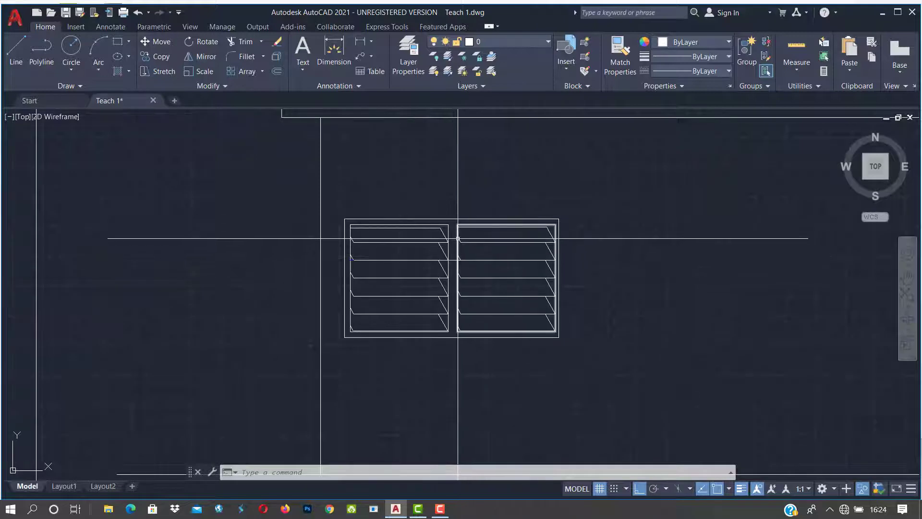
Step: Copy the right leaf of the middle elevation's window to a single window near the wall's right end
{"action": "left_click", "coordinate": [454, 201]}
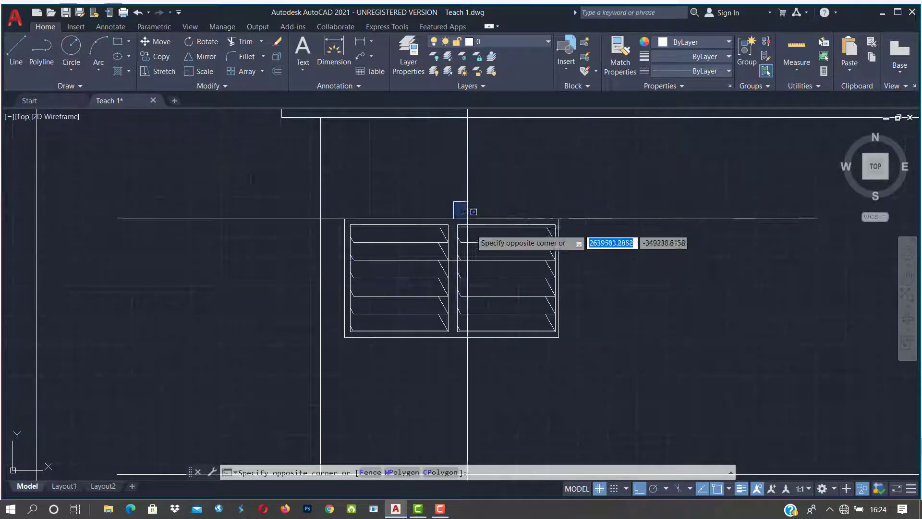
{"action": "left_click", "coordinate": [621, 382]}
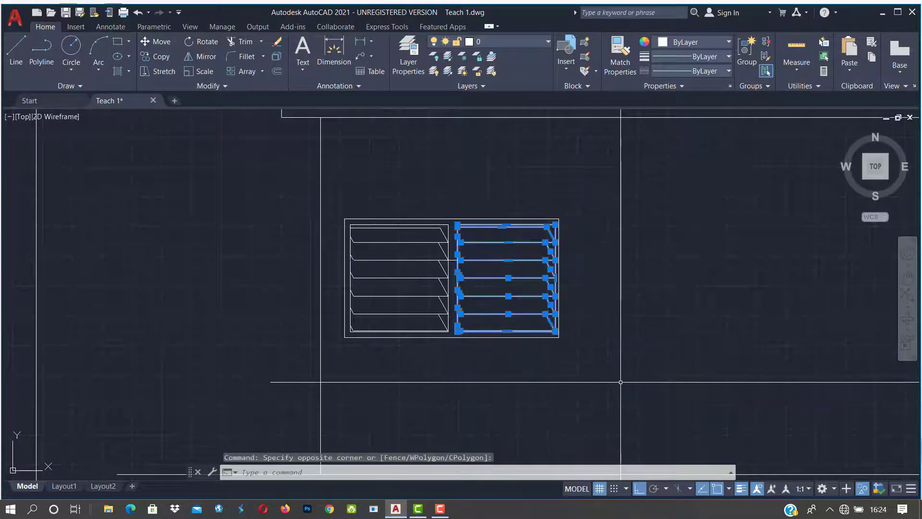
{"action": "key", "text": "Return"}
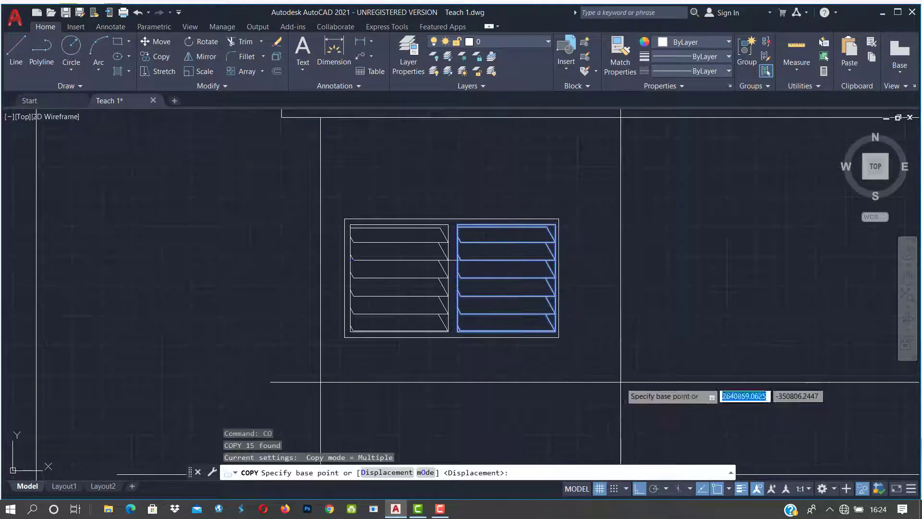
{"action": "scroll", "coordinate": [533, 269], "scroll_direction": "down", "scroll_amount": 4}
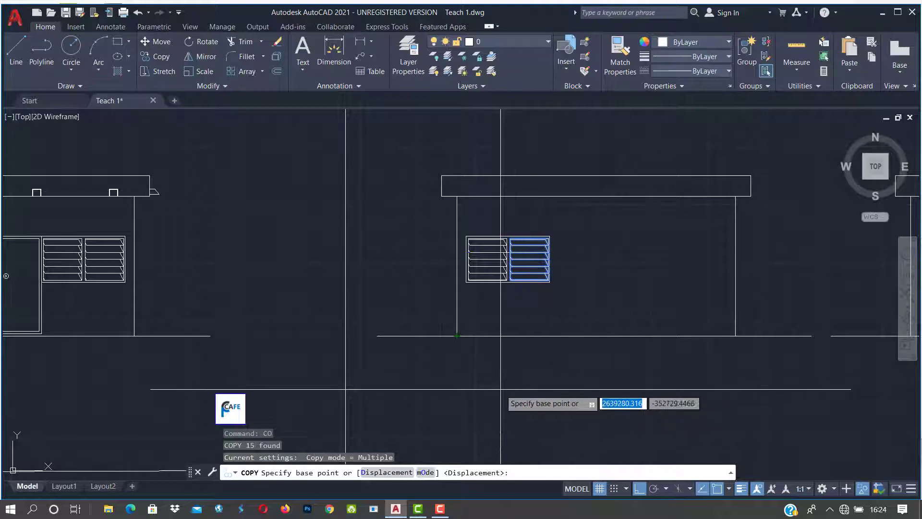
{"action": "left_click", "coordinate": [501, 388]}
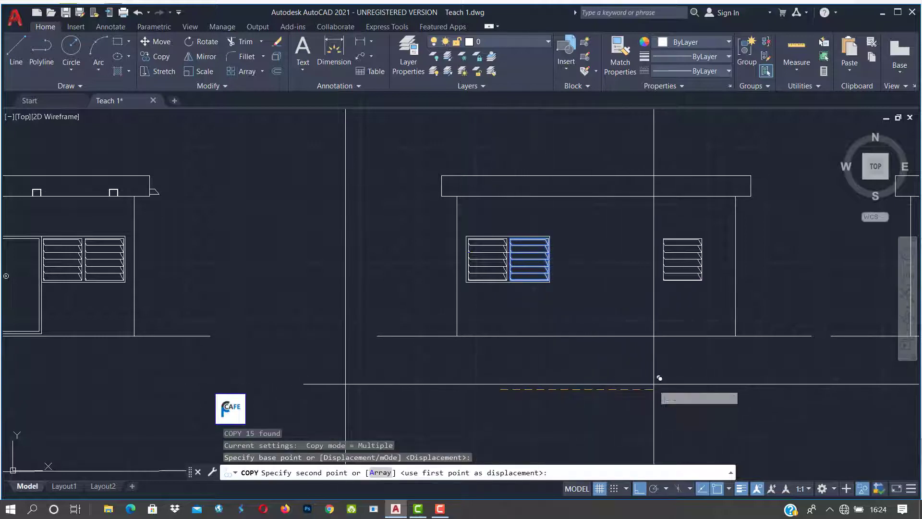
{"action": "left_click", "coordinate": [683, 376]}
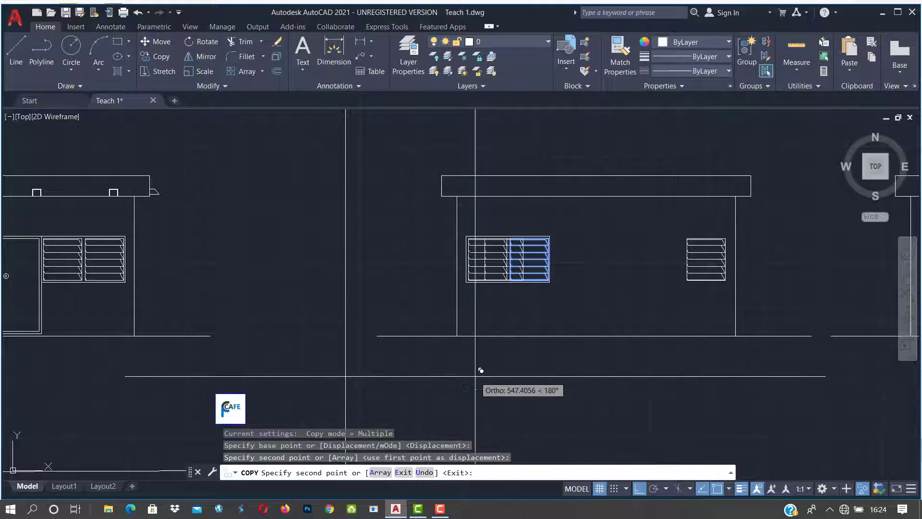
{"action": "scroll", "coordinate": [478, 377], "scroll_direction": "down", "scroll_amount": 3}
{"action": "key", "text": "Escape"}
{"action": "key", "text": "Escape"}
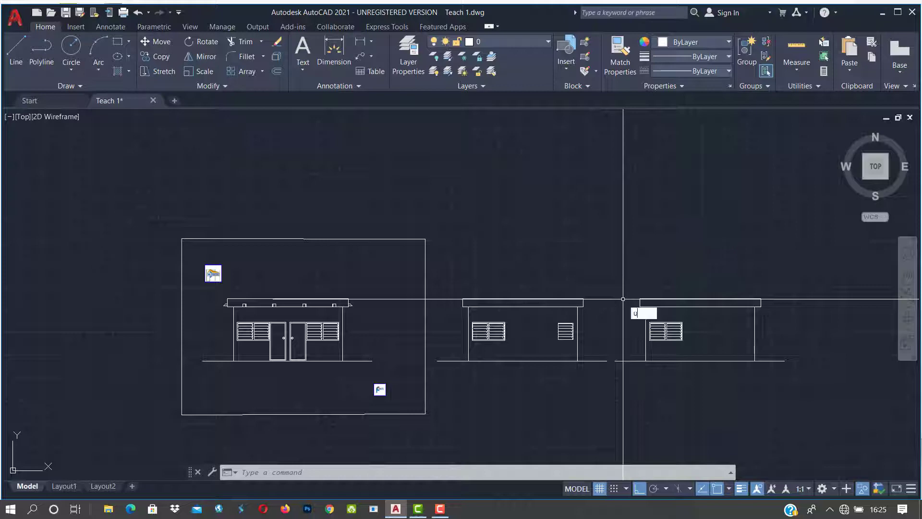
Step: Undo the last two window copies and review the empty copied outlines
{"action": "key", "text": "Return"}
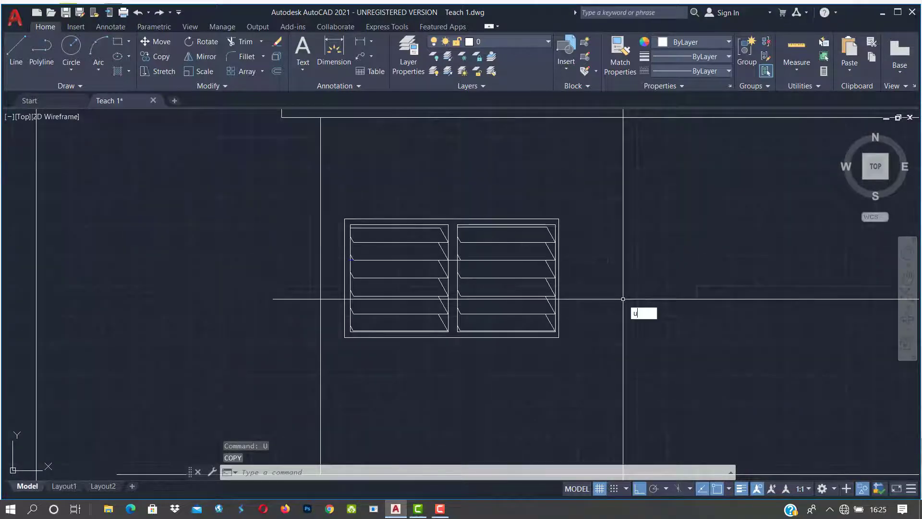
{"action": "type", "text": "u"}
{"action": "key", "text": "Return"}
{"action": "scroll", "coordinate": [623, 299], "scroll_direction": "up", "scroll_amount": 3}
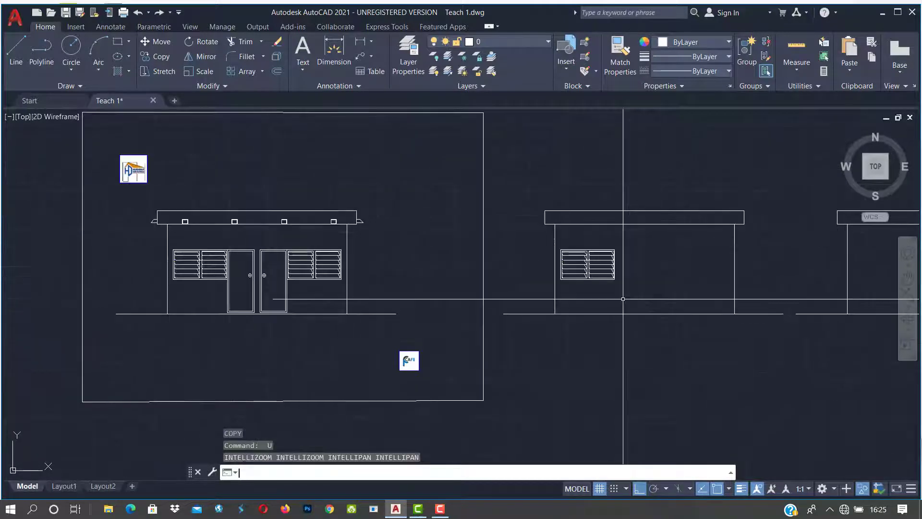
{"action": "scroll", "coordinate": [623, 299], "scroll_direction": "down", "scroll_amount": 8}
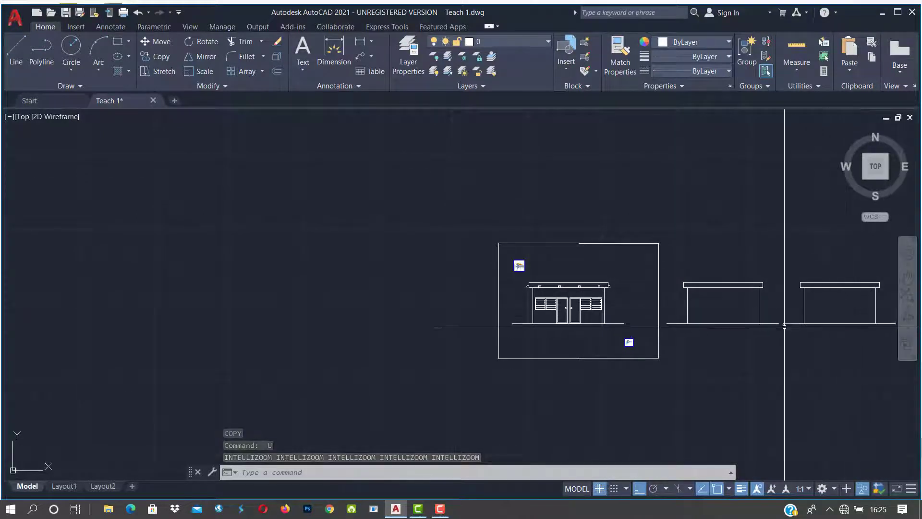
{"action": "scroll", "coordinate": [651, 349], "scroll_direction": "down", "scroll_amount": 5}
{"action": "middle_click_drag", "start_coordinate": [681, 365], "coordinate": [648, 360]}
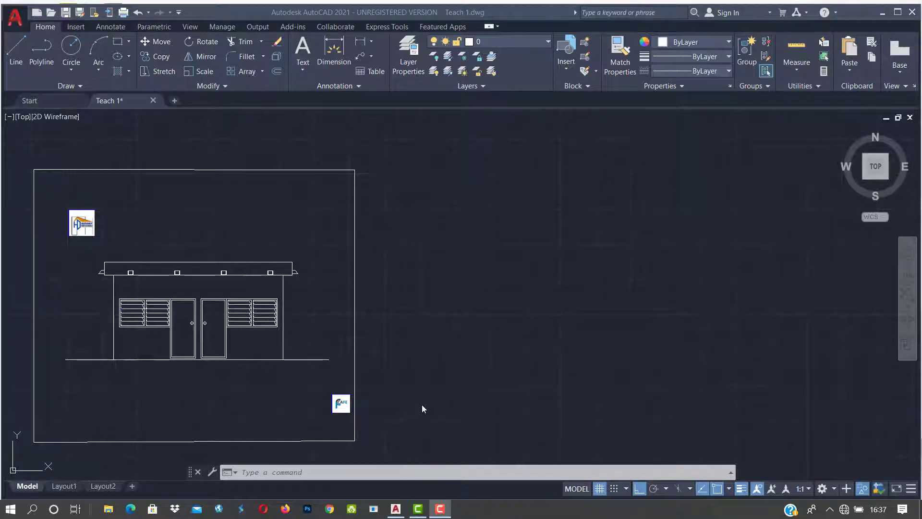
Step: Select the whole framed building elevation, with the logo image removed from the selection
{"action": "scroll", "coordinate": [425, 391], "scroll_direction": "down", "scroll_amount": 2}
{"action": "scroll", "coordinate": [368, 381], "scroll_direction": "up", "scroll_amount": 4}
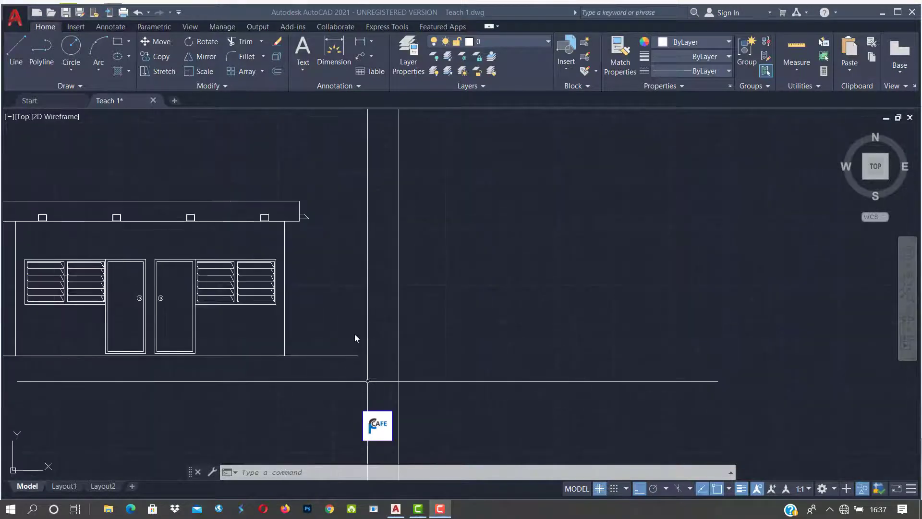
{"action": "scroll", "coordinate": [356, 337], "scroll_direction": "down", "scroll_amount": 2}
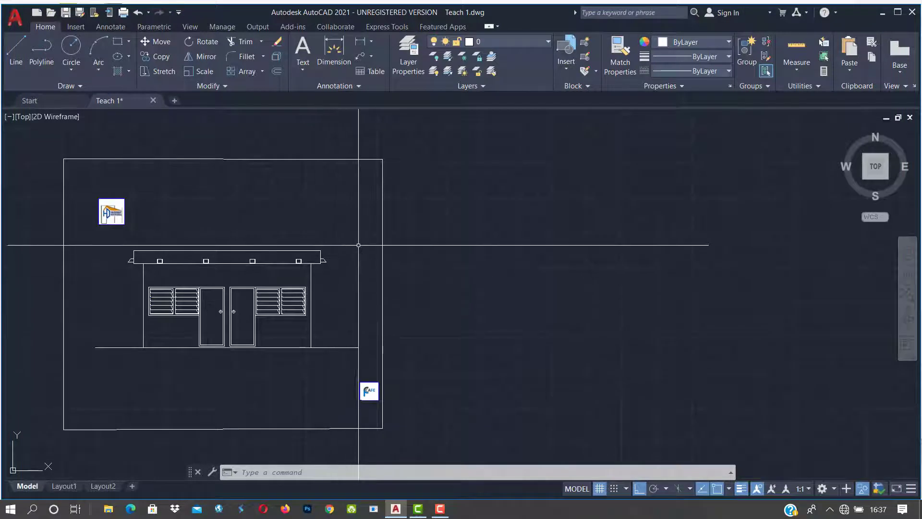
{"action": "left_click", "coordinate": [364, 217]}
{"action": "left_click", "coordinate": [364, 217]}
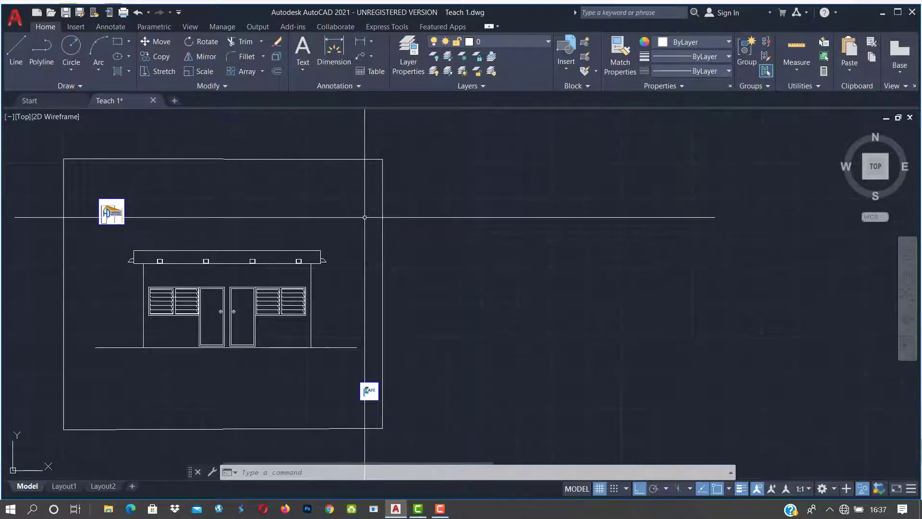
{"action": "left_click", "coordinate": [365, 217]}
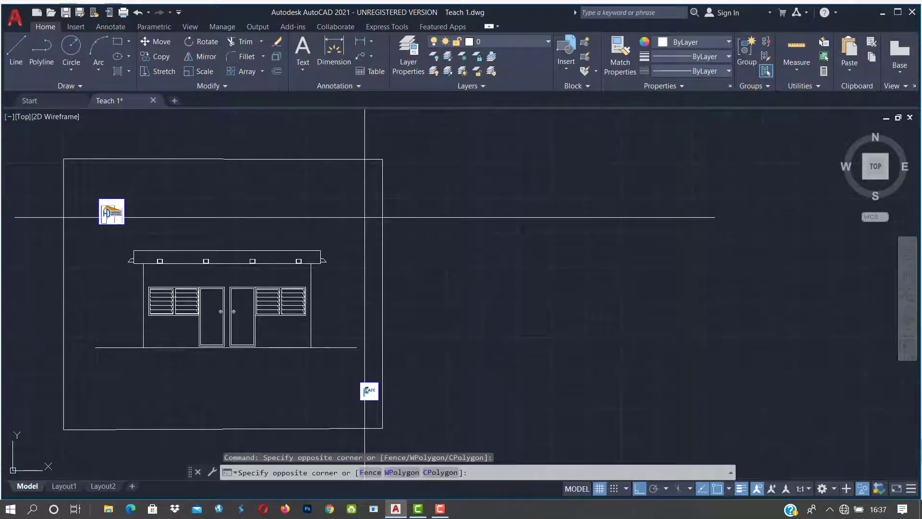
{"action": "left_click", "coordinate": [85, 383]}
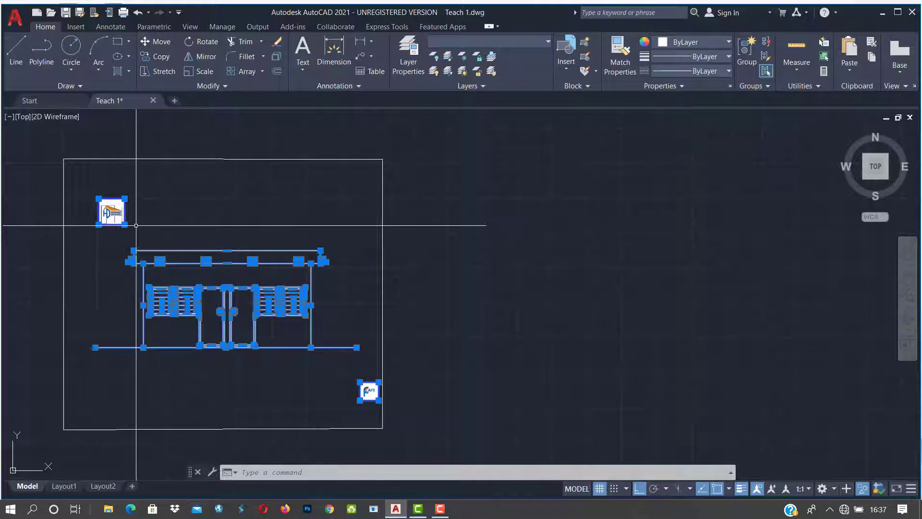
{"action": "left_click", "coordinate": [124, 213], "text": "shift"}
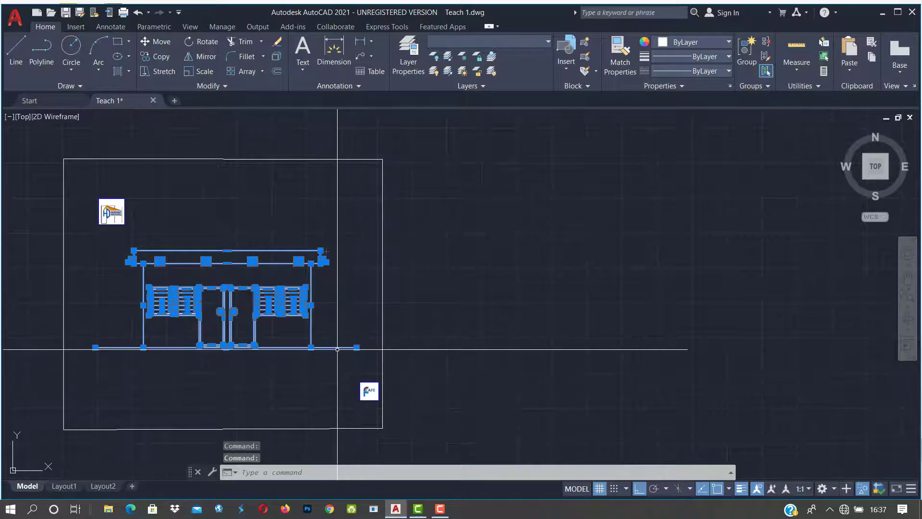
{"action": "scroll", "coordinate": [337, 346], "scroll_direction": "down", "scroll_amount": 4}
{"action": "scroll", "coordinate": [289, 346], "scroll_direction": "up", "scroll_amount": 4}
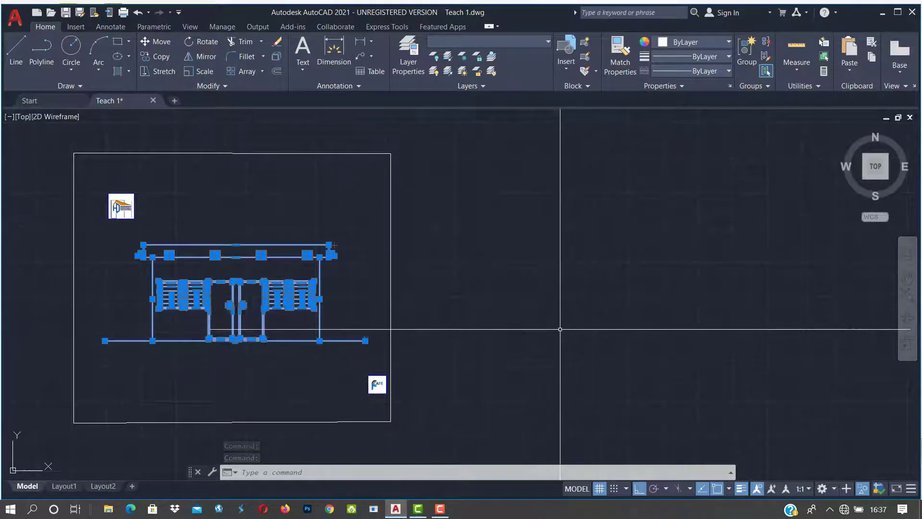
{"action": "middle_click_drag", "start_coordinate": [792, 339], "coordinate": [684, 346]}
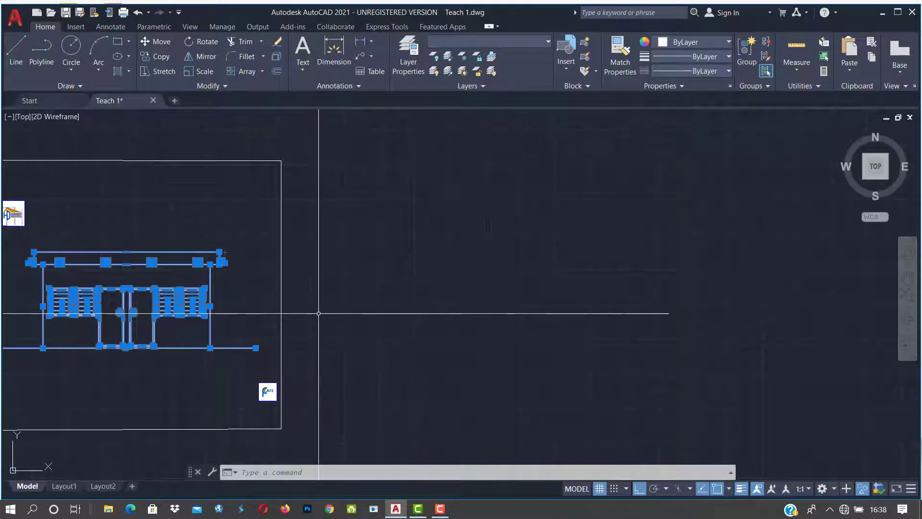
Step: Start copying the selected elevation from a base point at its lower left, using the Array option
{"action": "type", "text": "o"}
{"action": "key", "text": "Return"}
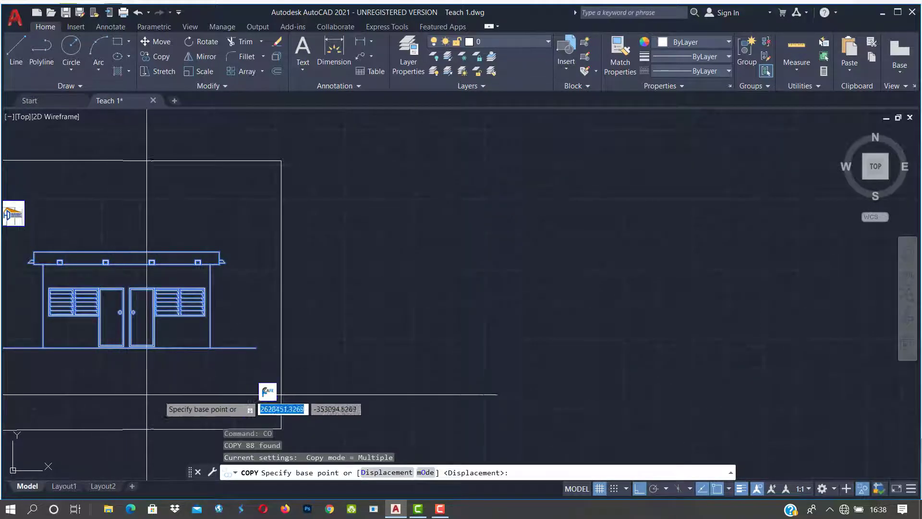
{"action": "left_click", "coordinate": [173, 387]}
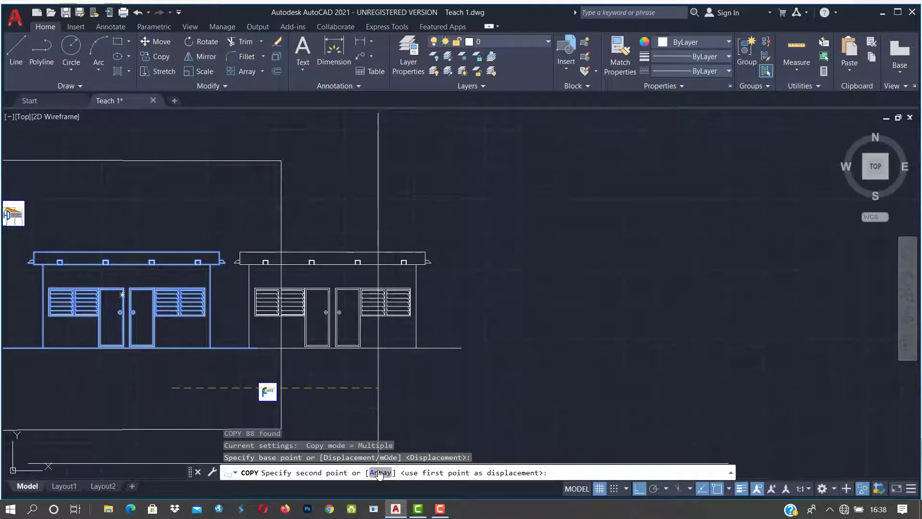
{"action": "type", "text": "a"}
{"action": "key", "text": "Return"}
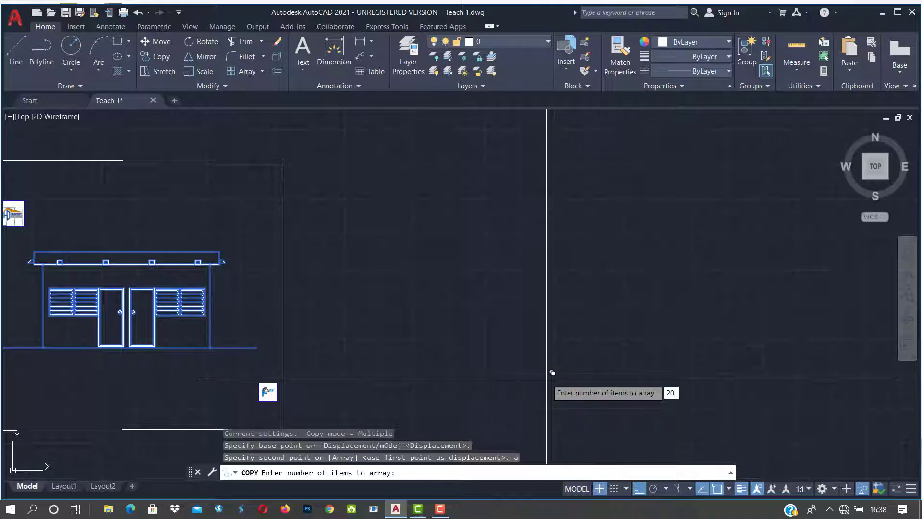
Step: Array 20 elevation copies in a horizontal row spaced 5000 apart
{"action": "key", "text": "Return"}
{"action": "scroll", "coordinate": [524, 380], "scroll_direction": "down", "scroll_amount": 5}
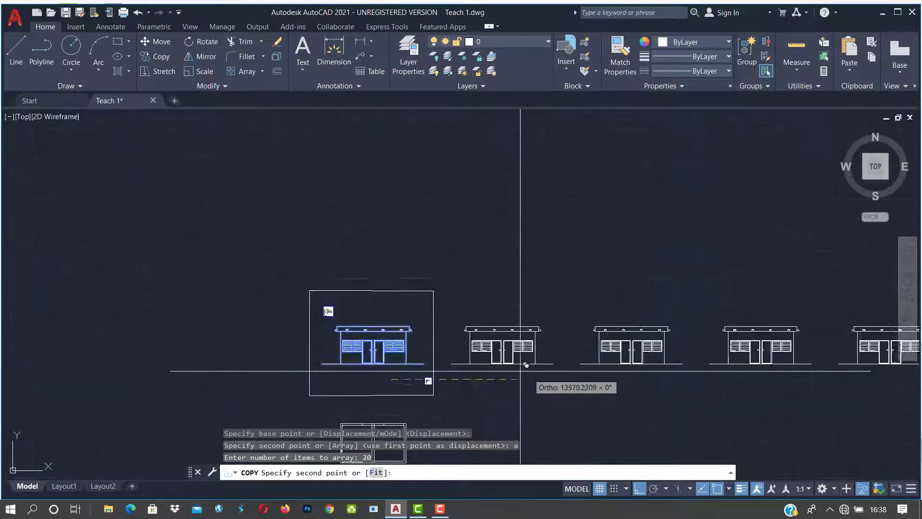
{"action": "scroll", "coordinate": [521, 368], "scroll_direction": "down", "scroll_amount": 5}
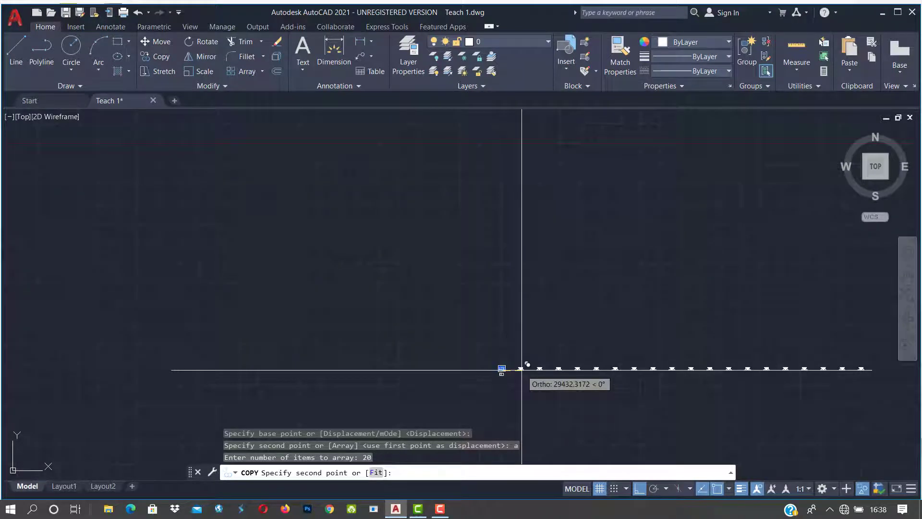
{"action": "scroll", "coordinate": [522, 368], "scroll_direction": "up", "scroll_amount": 4}
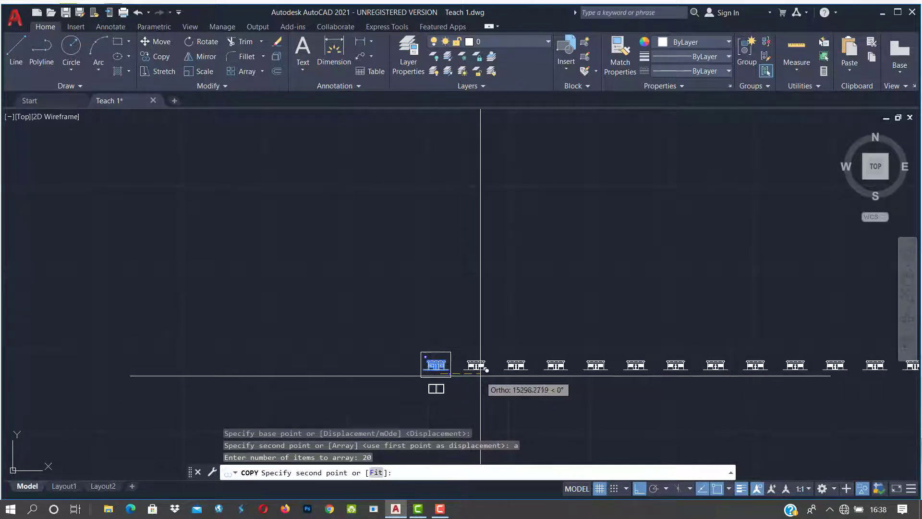
{"action": "scroll", "coordinate": [473, 376], "scroll_direction": "down", "scroll_amount": 2}
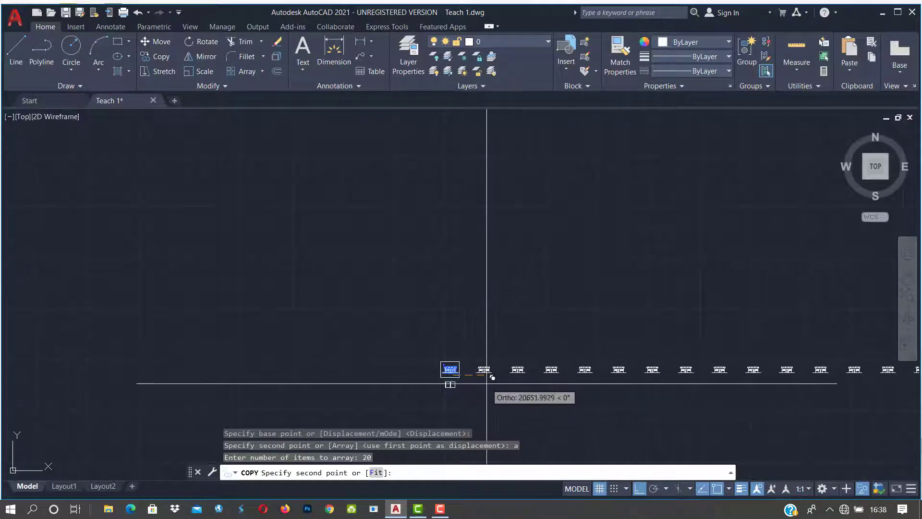
{"action": "scroll", "coordinate": [478, 374], "scroll_direction": "up", "scroll_amount": 3}
{"action": "scroll", "coordinate": [470, 381], "scroll_direction": "up", "scroll_amount": 2}
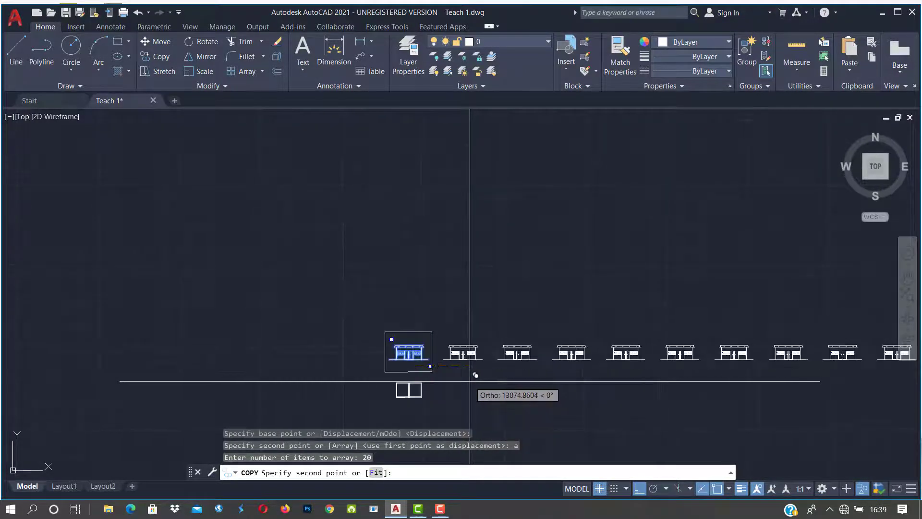
{"action": "type", "text": "5"}
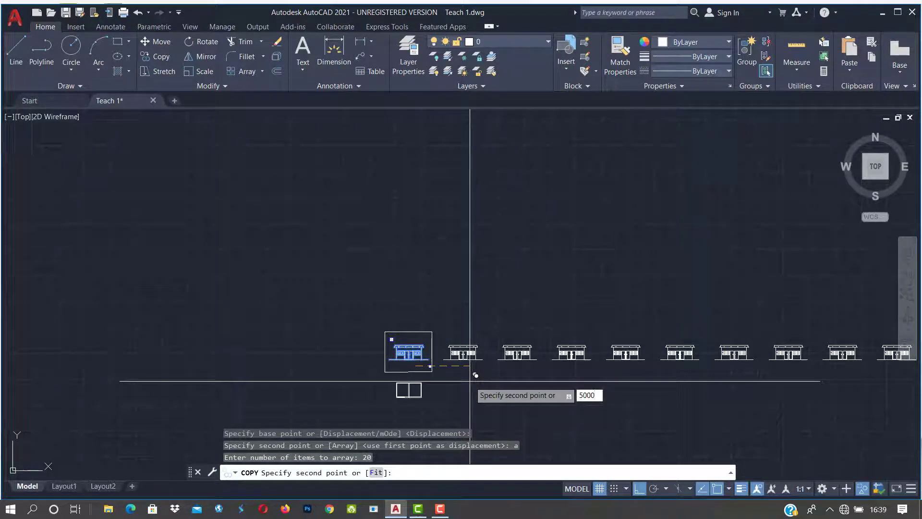
{"action": "type", "text": "000"}
{"action": "key", "text": "Return"}
{"action": "scroll", "coordinate": [413, 375], "scroll_direction": "up", "scroll_amount": 5}
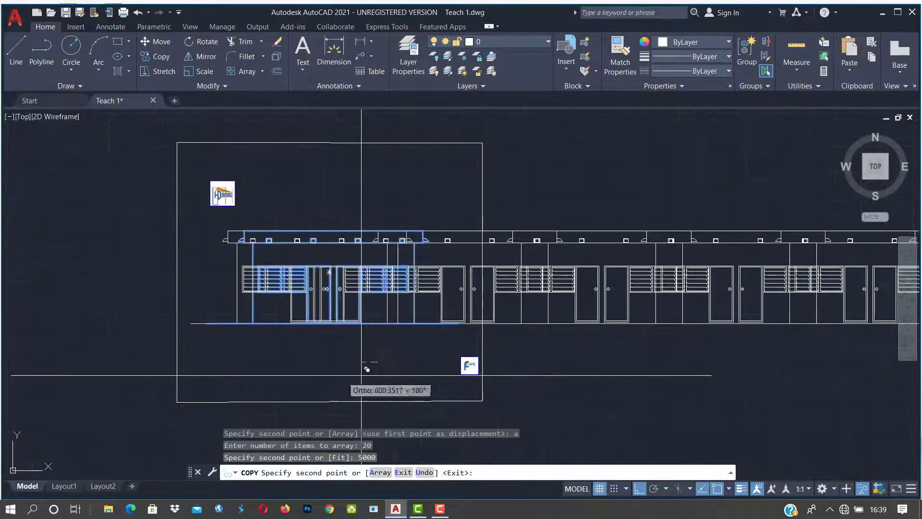
{"action": "scroll", "coordinate": [246, 262], "scroll_direction": "up", "scroll_amount": 4}
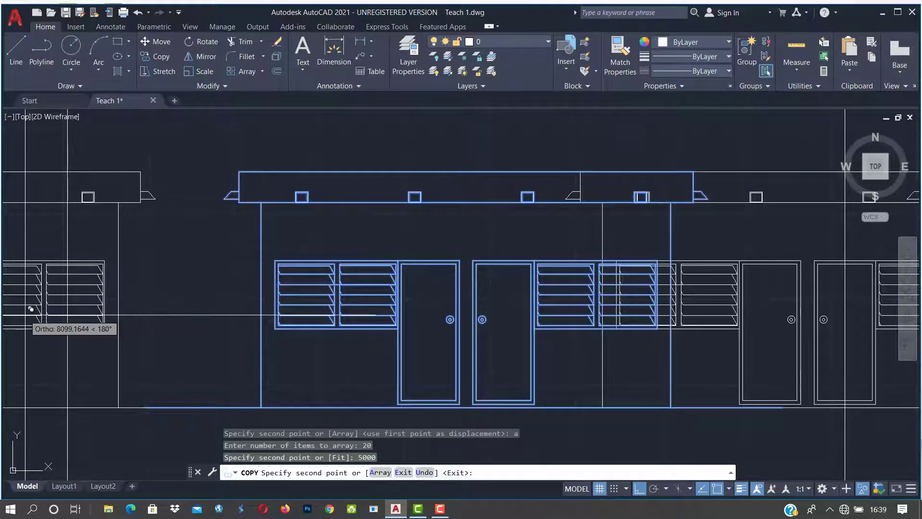
{"action": "scroll", "coordinate": [32, 308], "scroll_direction": "down", "scroll_amount": 2}
{"action": "scroll", "coordinate": [34, 306], "scroll_direction": "down", "scroll_amount": 5}
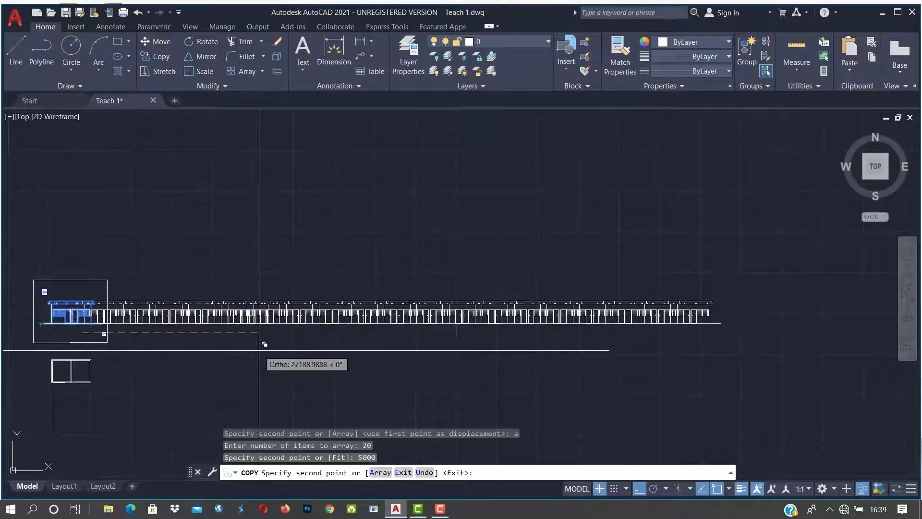
Step: Undo the overlapping row and re-array 20 elevation copies spaced 10000 apart
{"action": "key", "text": "ctrl+z"}
{"action": "scroll", "coordinate": [259, 350], "scroll_direction": "up", "scroll_amount": 5}
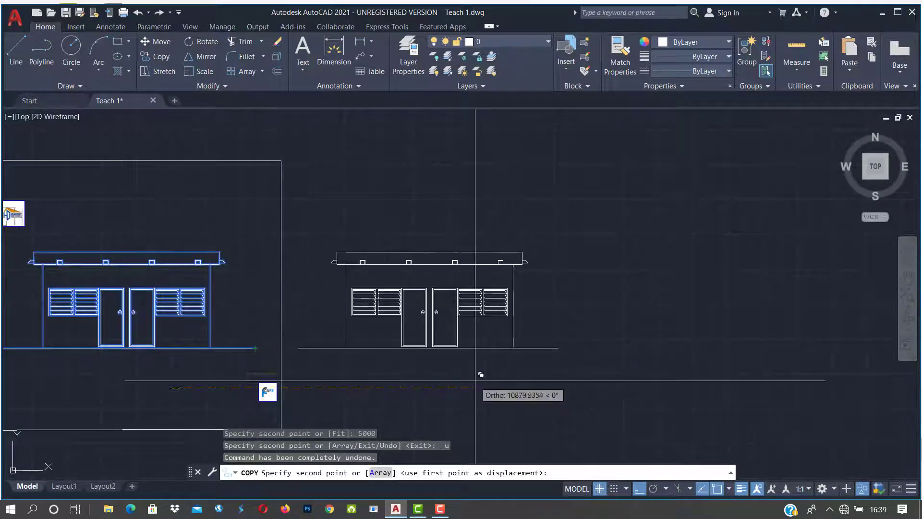
{"action": "scroll", "coordinate": [484, 379], "scroll_direction": "down", "scroll_amount": 2}
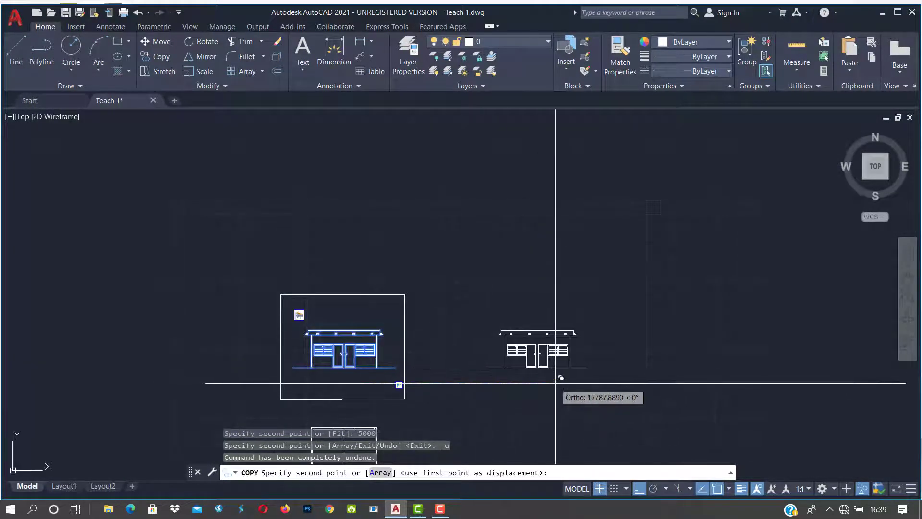
{"action": "type", "text": "a"}
{"action": "key", "text": "Return"}
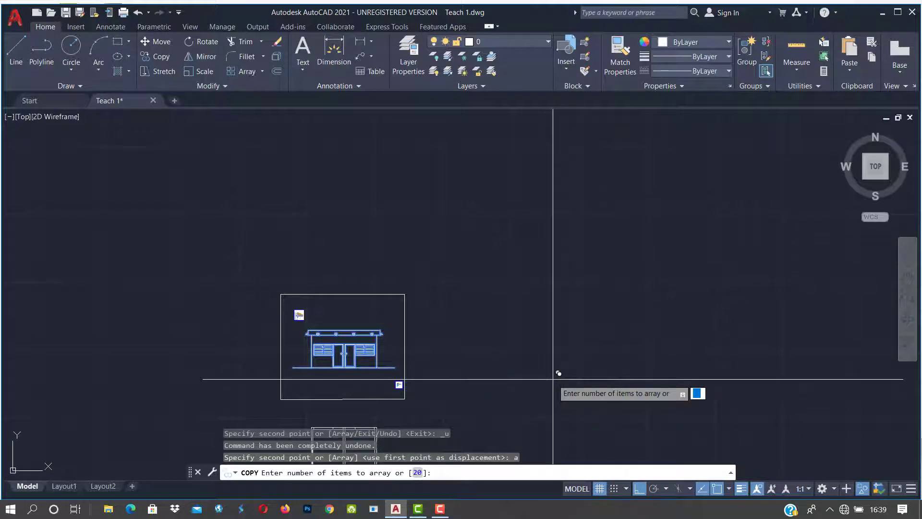
{"action": "type", "text": "20"}
{"action": "key", "text": "Return"}
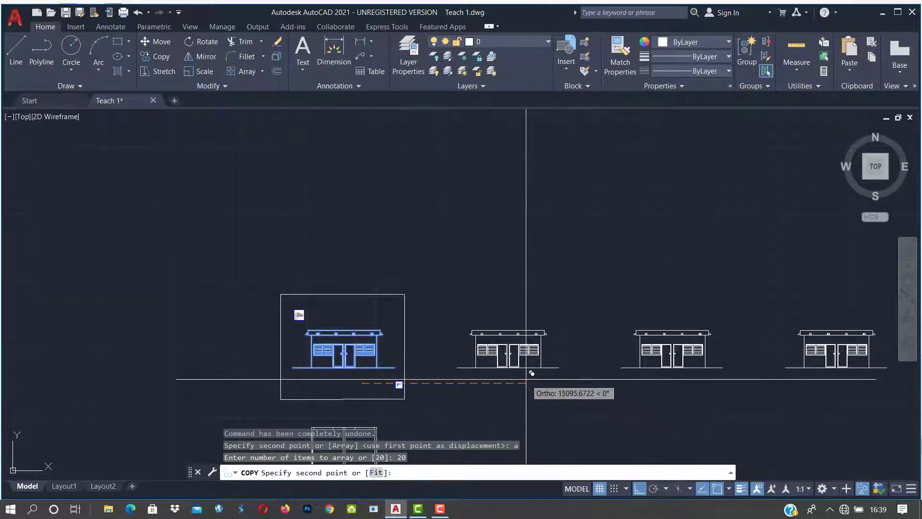
{"action": "type", "text": "10000"}
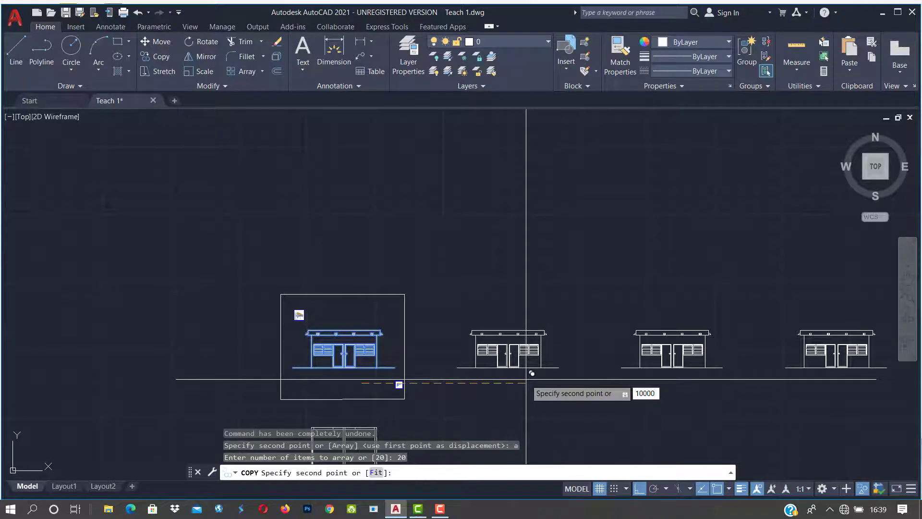
{"action": "key", "text": "Return"}
{"action": "scroll", "coordinate": [408, 407], "scroll_direction": "down", "scroll_amount": 4}
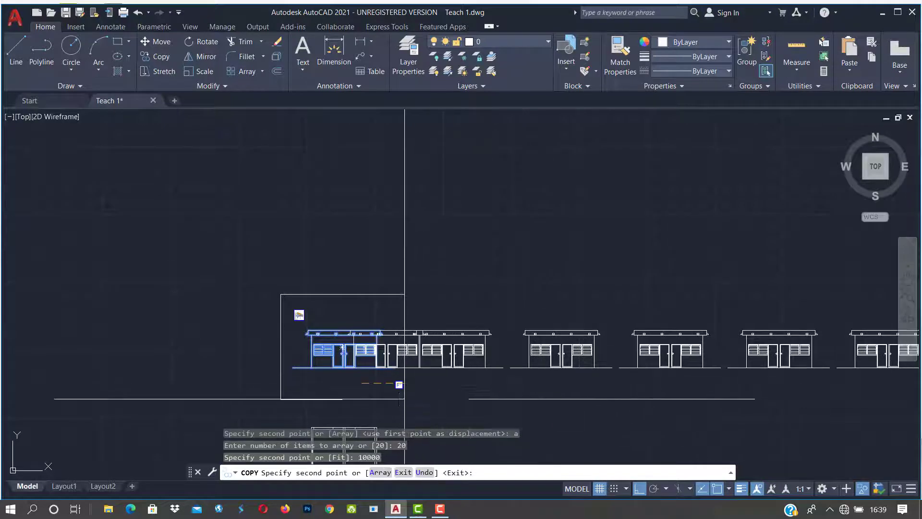
{"action": "key", "text": "Escape"}
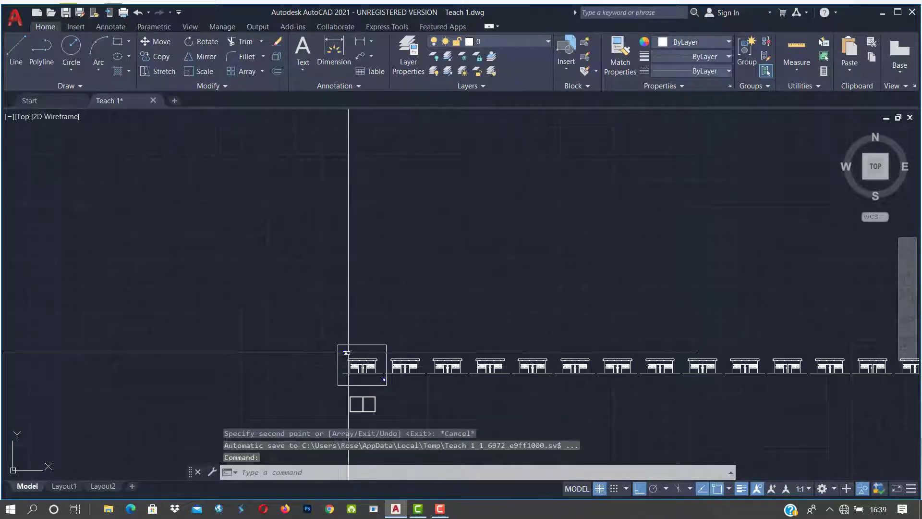
Step: Pan and zoom along the row of 20 house elevations to check their spacing
{"action": "scroll", "coordinate": [350, 354], "scroll_direction": "down", "scroll_amount": 2}
{"action": "middle_click_drag", "start_coordinate": [623, 394], "coordinate": [546, 385]}
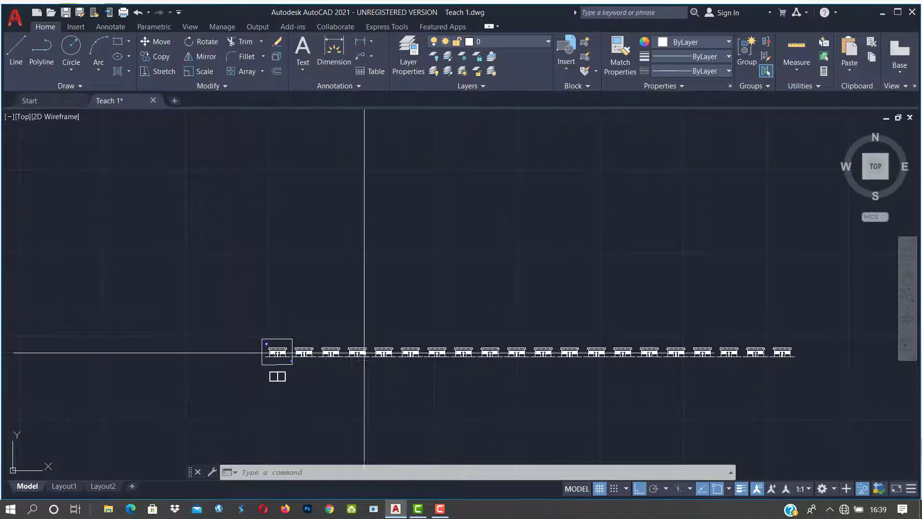
{"action": "scroll", "coordinate": [869, 330], "scroll_direction": "up", "scroll_amount": 6}
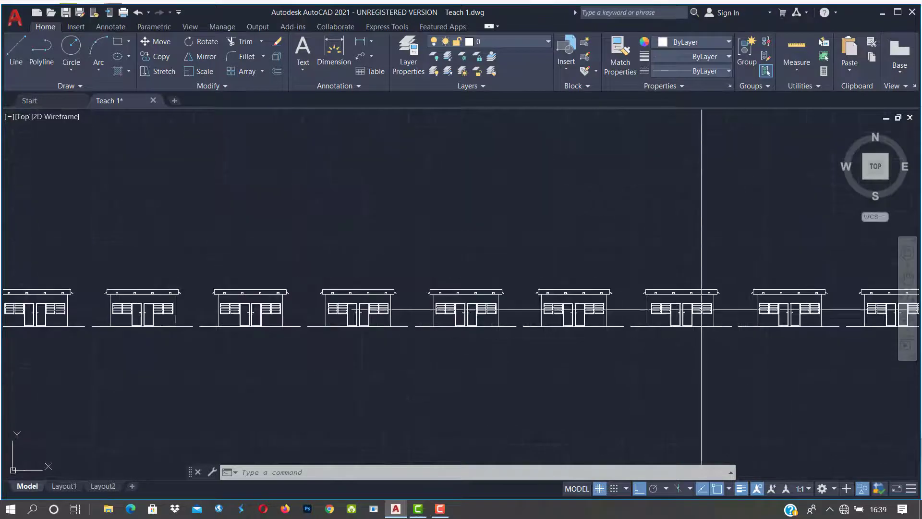
{"action": "scroll", "coordinate": [625, 323], "scroll_direction": "down", "scroll_amount": 8}
{"action": "scroll", "coordinate": [323, 332], "scroll_direction": "up", "scroll_amount": 10}
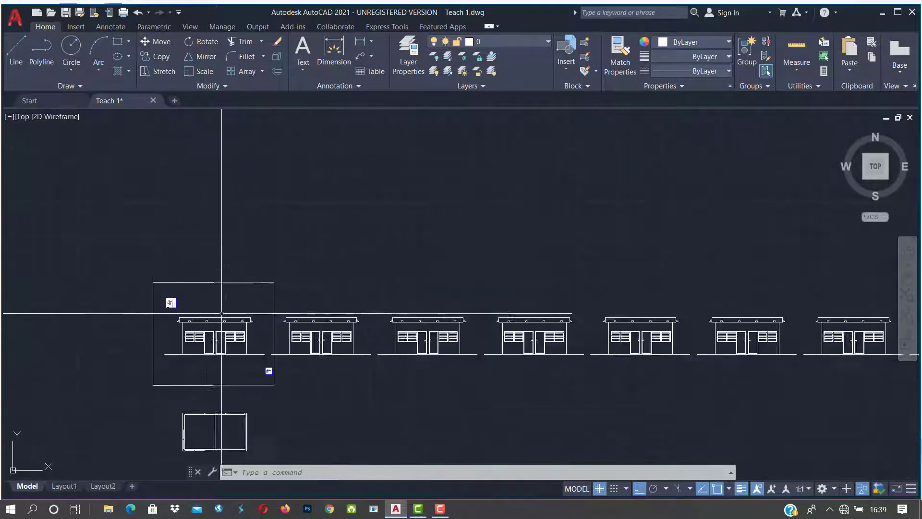
{"action": "scroll", "coordinate": [367, 369], "scroll_direction": "down", "scroll_amount": 5}
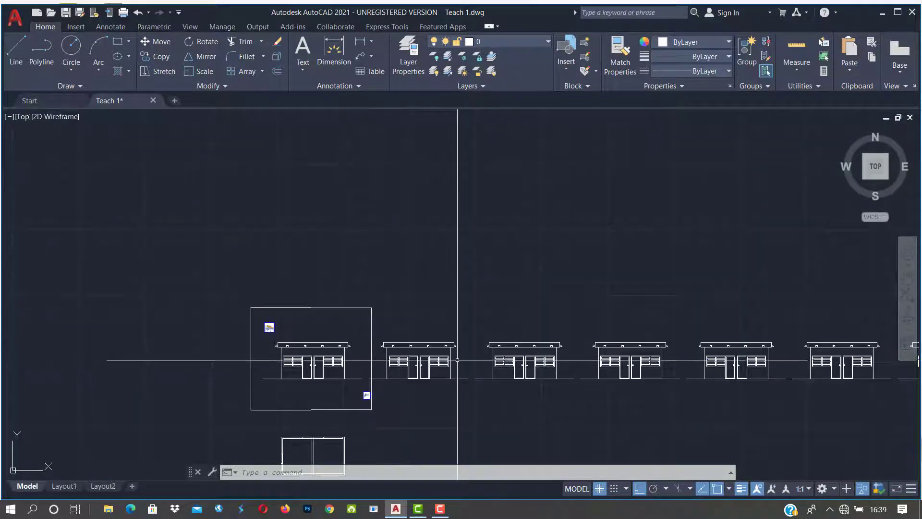
{"action": "scroll", "coordinate": [389, 371], "scroll_direction": "up", "scroll_amount": 3}
{"action": "scroll", "coordinate": [358, 370], "scroll_direction": "down", "scroll_amount": 7}
{"action": "scroll", "coordinate": [336, 365], "scroll_direction": "up", "scroll_amount": 8}
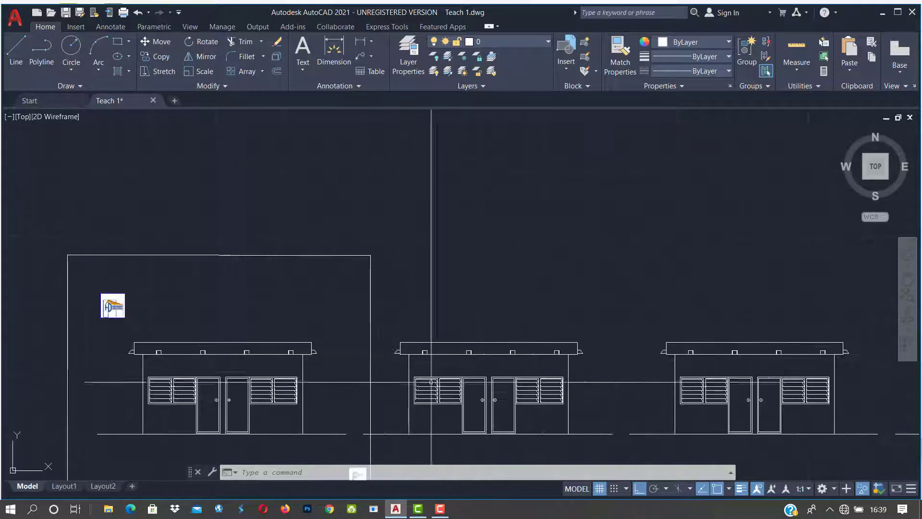
{"action": "scroll", "coordinate": [373, 380], "scroll_direction": "down", "scroll_amount": 2}
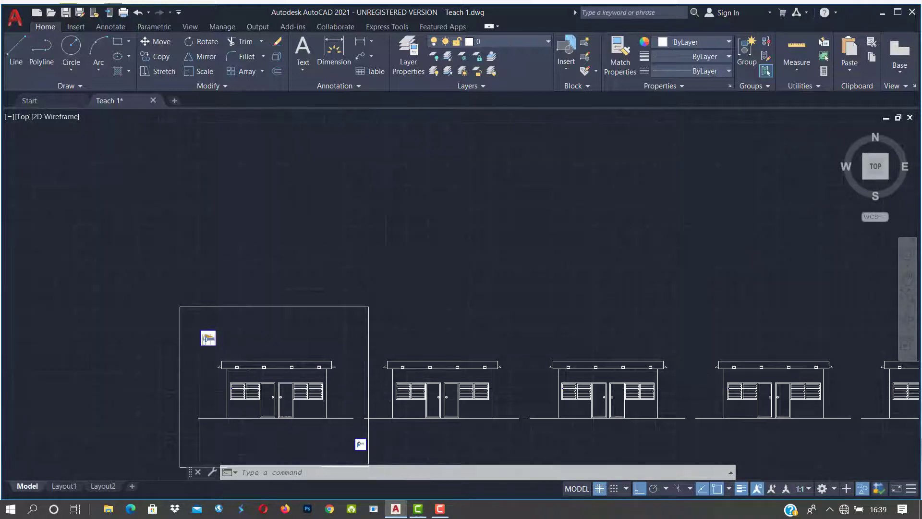
{"action": "scroll", "coordinate": [396, 367], "scroll_direction": "down", "scroll_amount": 4}
{"action": "scroll", "coordinate": [334, 354], "scroll_direction": "up", "scroll_amount": 3}
{"action": "middle_click_drag", "start_coordinate": [243, 399], "coordinate": [358, 396]}
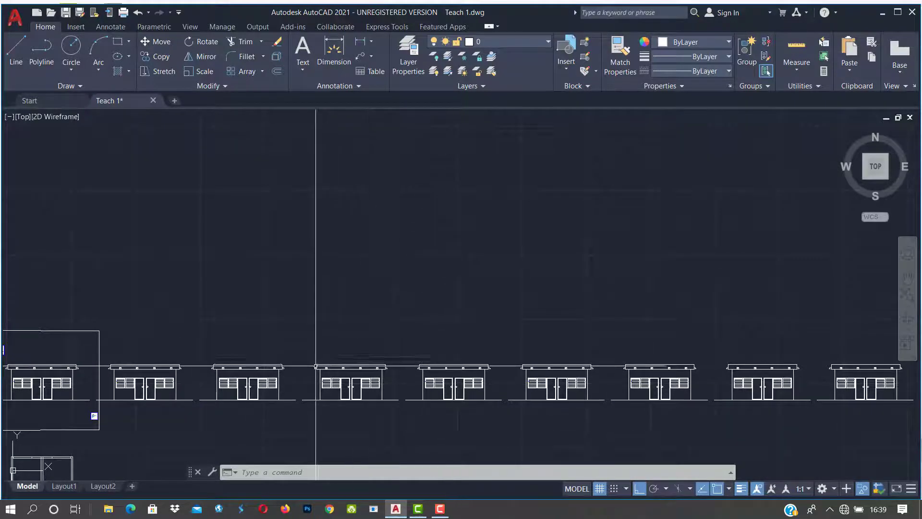
{"action": "scroll", "coordinate": [86, 353], "scroll_direction": "down", "scroll_amount": 3}
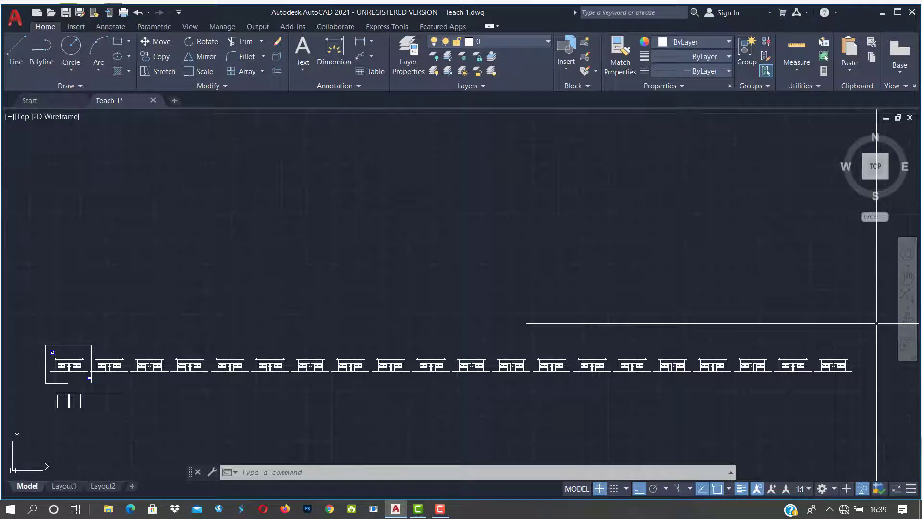
{"action": "scroll", "coordinate": [72, 379], "scroll_direction": "up", "scroll_amount": 5}
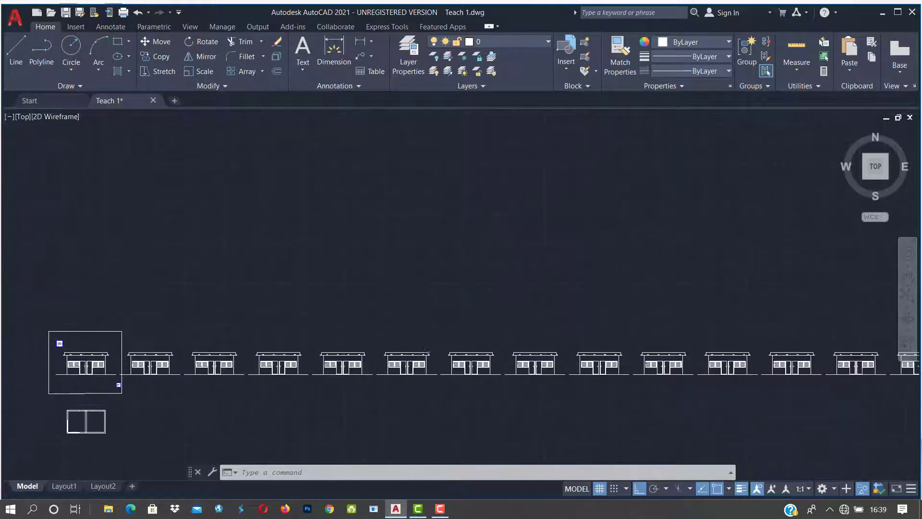
{"action": "middle_click_drag", "start_coordinate": [35, 376], "coordinate": [237, 375]}
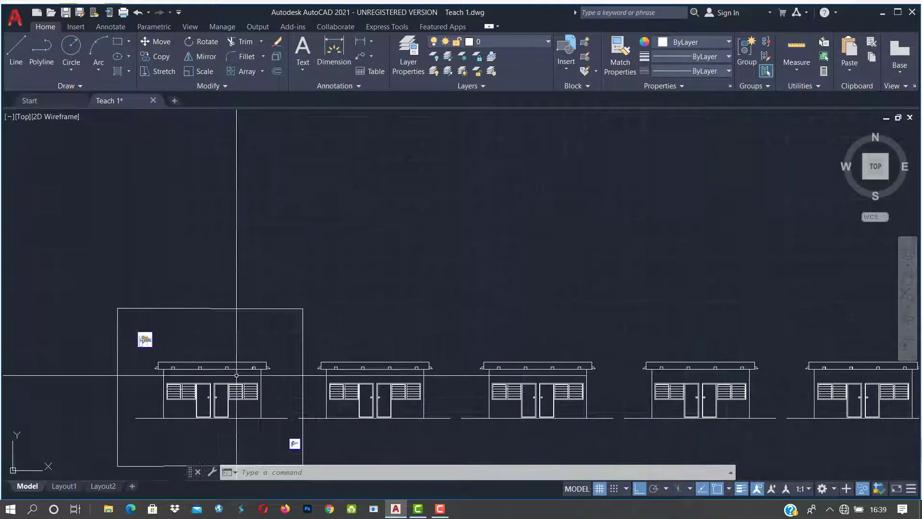
{"action": "mouse_move", "coordinate": [209, 411]}
{"action": "middle_mouse_down"}
{"action": "mouse_move", "coordinate": [286, 367]}
{"action": "mouse_move", "coordinate": [303, 377]}
{"action": "middle_mouse_up"}
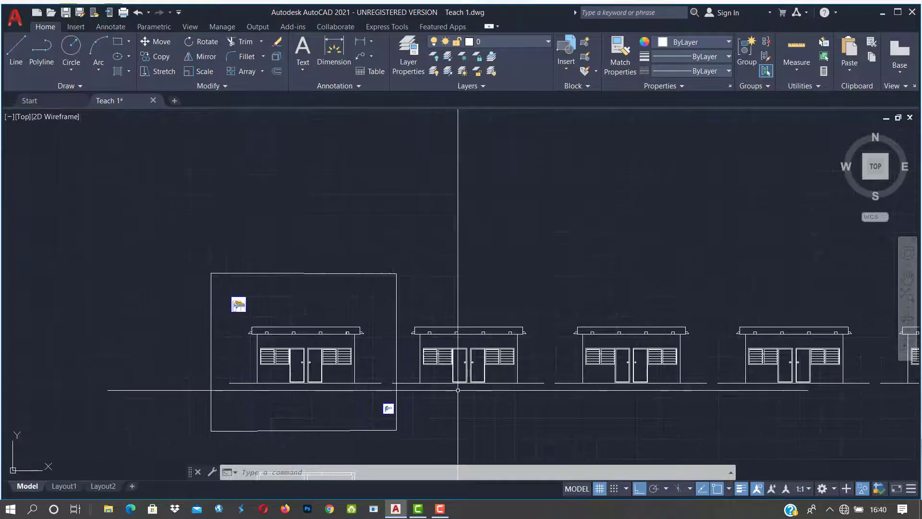
{"action": "scroll", "coordinate": [267, 391], "scroll_direction": "down", "scroll_amount": 2}
{"action": "scroll", "coordinate": [362, 351], "scroll_direction": "up", "scroll_amount": 6}
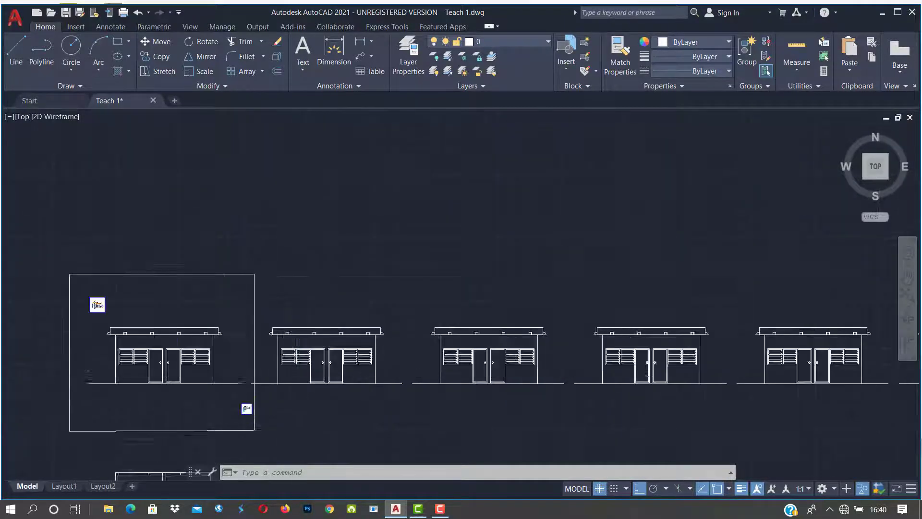
{"action": "scroll", "coordinate": [361, 351], "scroll_direction": "down", "scroll_amount": 12}
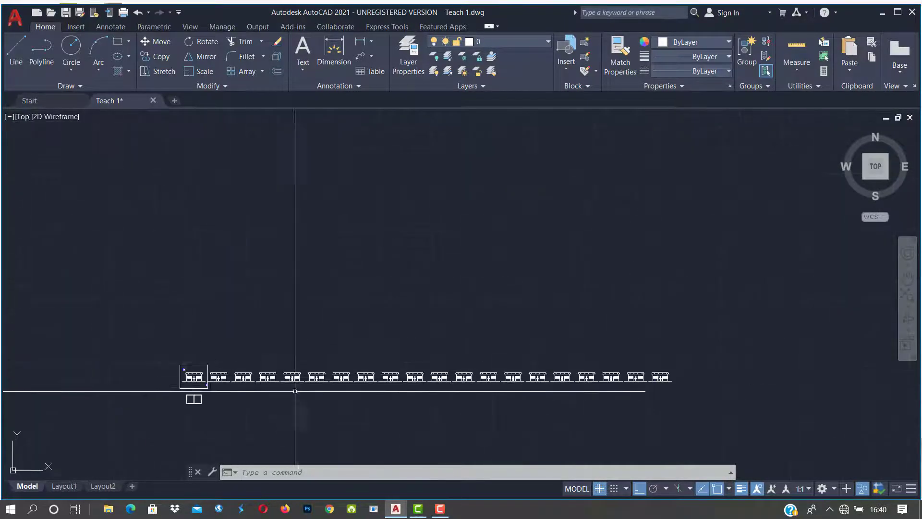
{"action": "scroll", "coordinate": [547, 377], "scroll_direction": "up", "scroll_amount": 2}
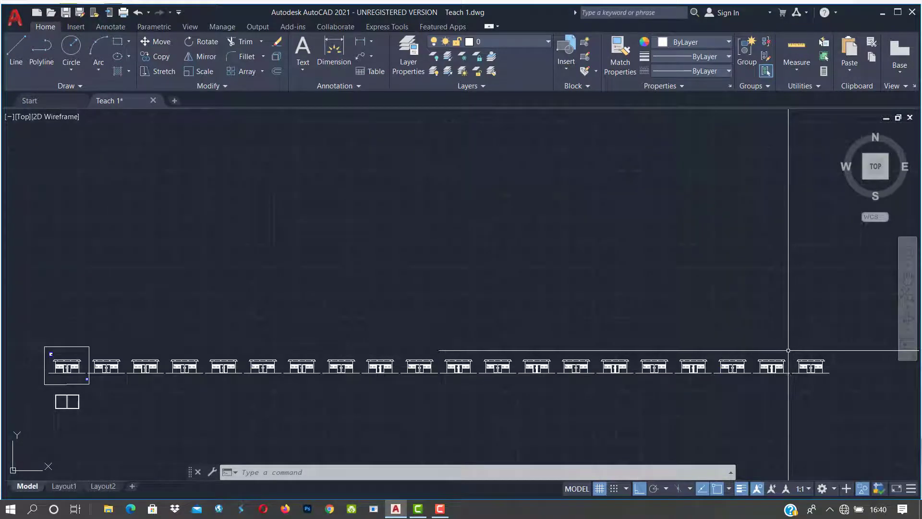
Step: Erase the whole row of copied house elevations (1672 objects), keeping the original
{"action": "left_click", "coordinate": [857, 339]}
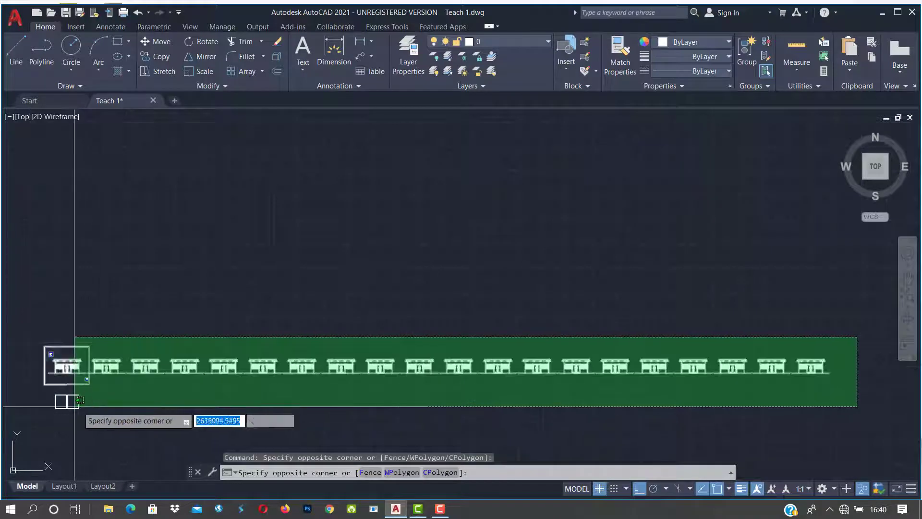
{"action": "scroll", "coordinate": [91, 384], "scroll_direction": "up", "scroll_amount": 4}
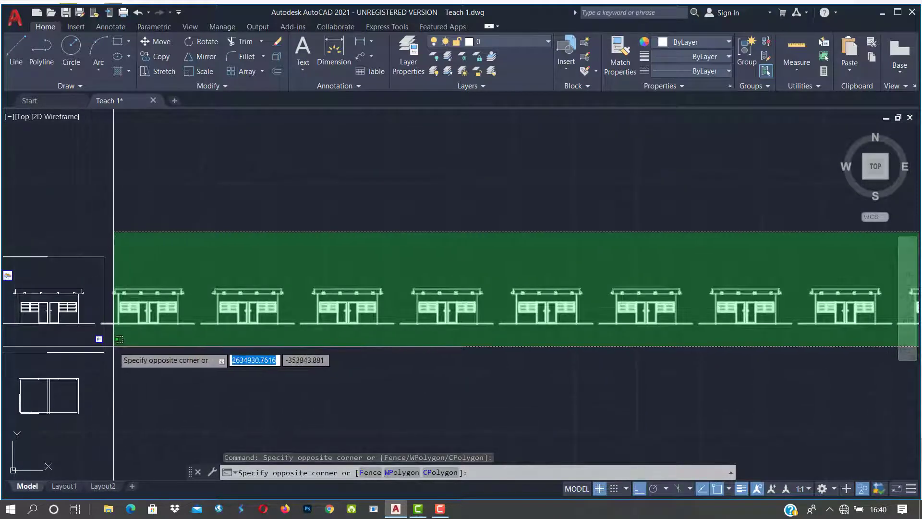
{"action": "left_click", "coordinate": [111, 352]}
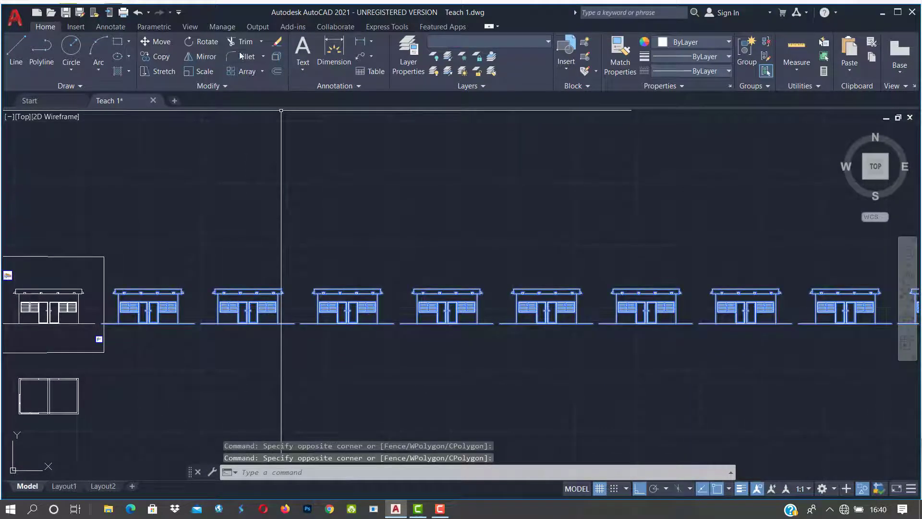
{"action": "left_click", "coordinate": [276, 45]}
{"action": "scroll", "coordinate": [371, 313], "scroll_direction": "down", "scroll_amount": 1}
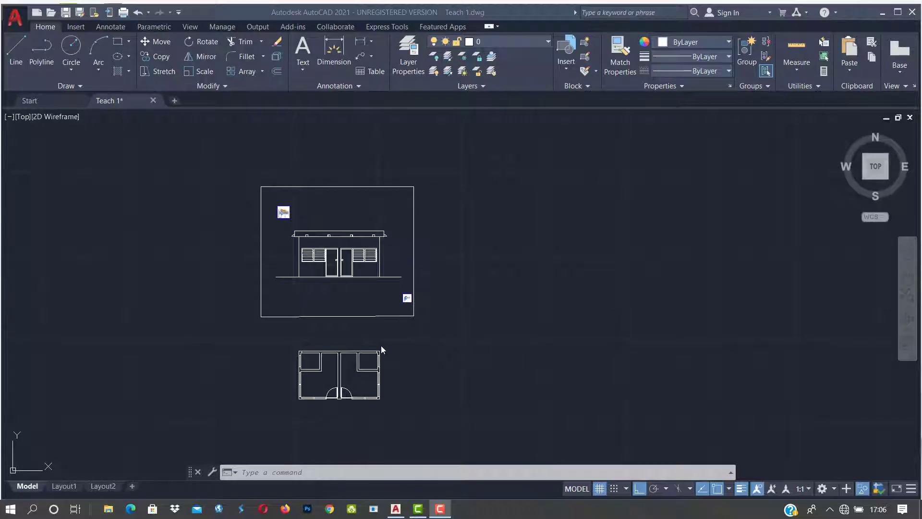
Step: Launch the ROTATE command by choosing RO from the command-line autocomplete
{"action": "scroll", "coordinate": [420, 315], "scroll_direction": "down", "scroll_amount": 2}
{"action": "scroll", "coordinate": [403, 351], "scroll_direction": "up", "scroll_amount": 1}
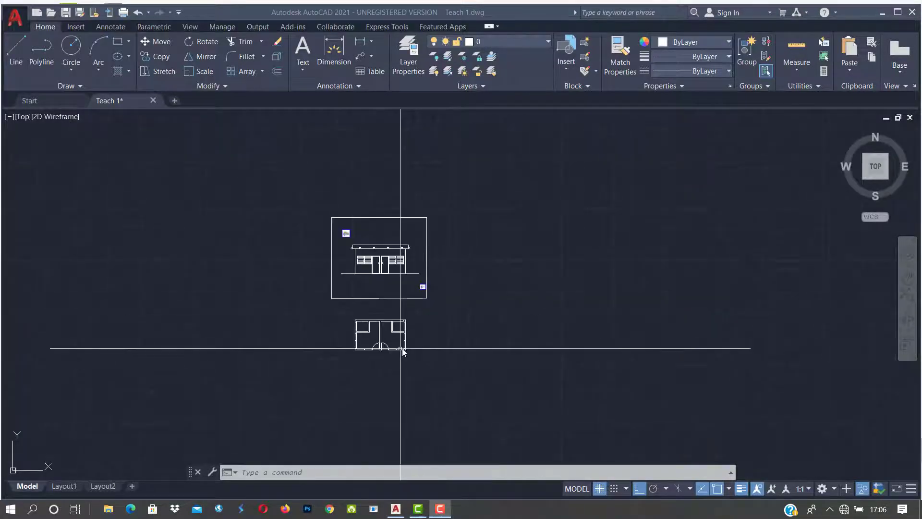
{"action": "scroll", "coordinate": [408, 356], "scroll_direction": "up", "scroll_amount": 2}
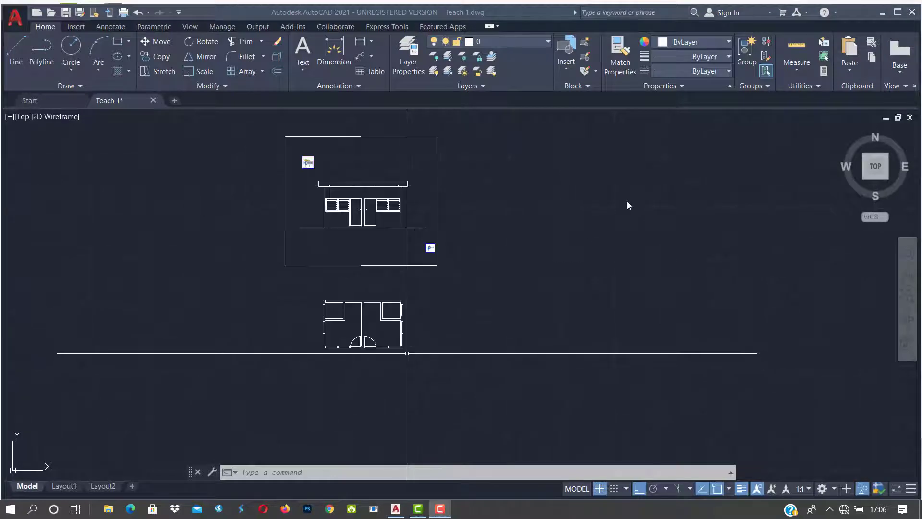
{"action": "left_click", "coordinate": [608, 217]}
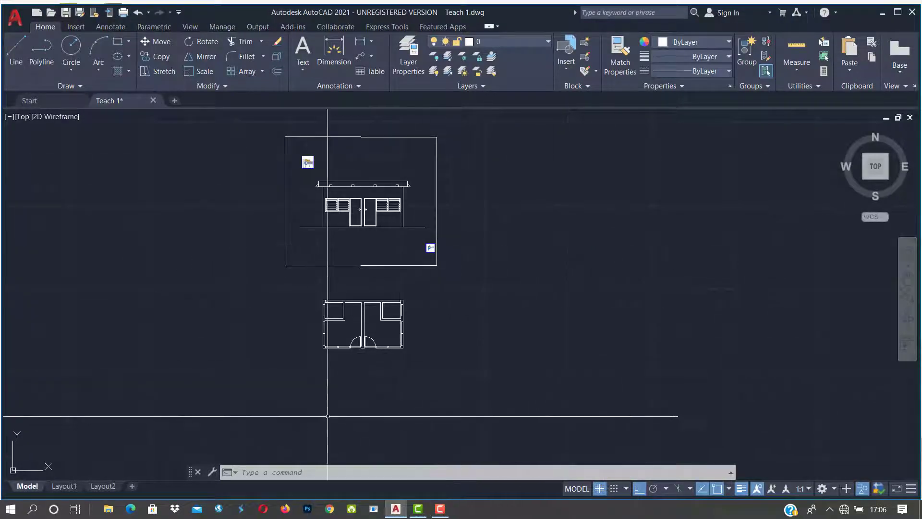
{"action": "left_click", "coordinate": [274, 474]}
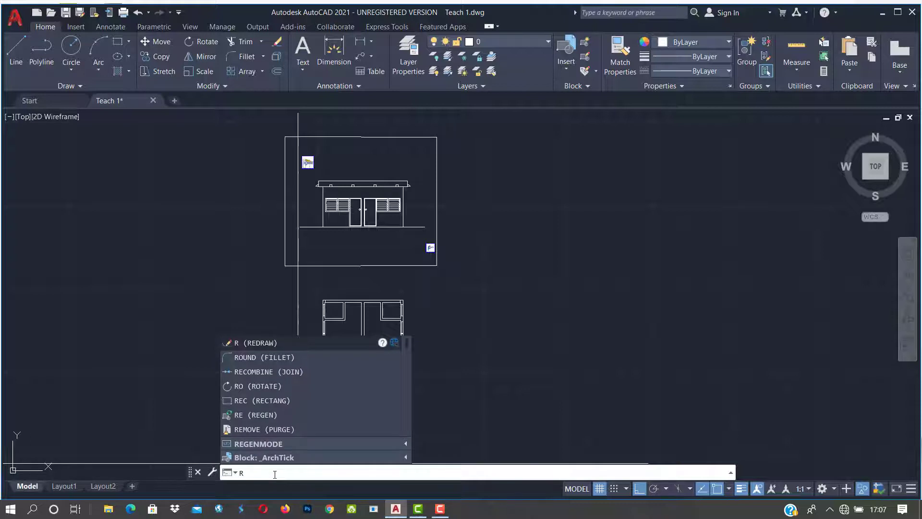
{"action": "left_click", "coordinate": [246, 387]}
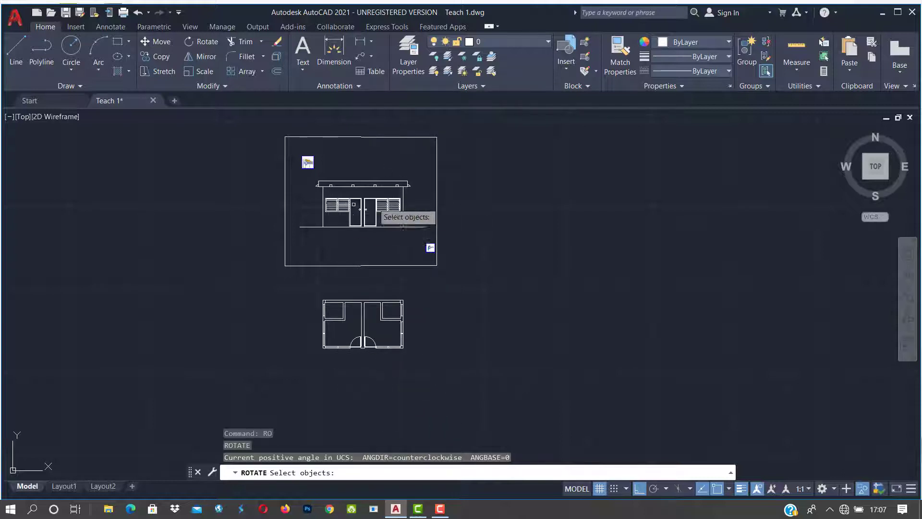
Step: Window-select all 84 objects of the floor plan as the objects to rotate
{"action": "scroll", "coordinate": [364, 317], "scroll_direction": "up", "scroll_amount": 2}
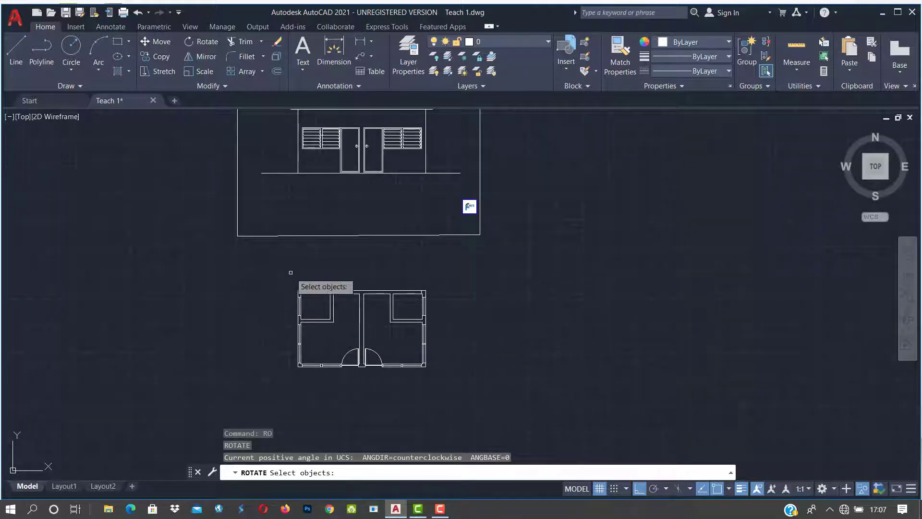
{"action": "left_click", "coordinate": [250, 263]}
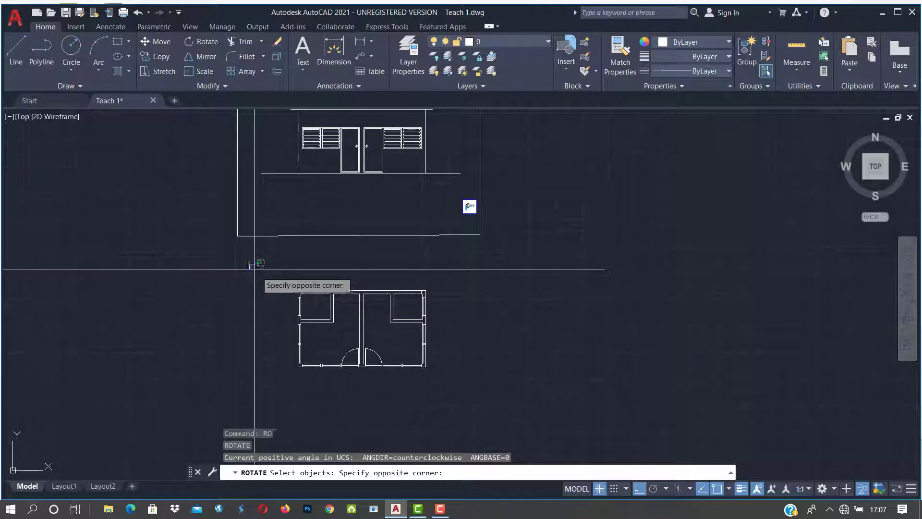
{"action": "left_click", "coordinate": [492, 389]}
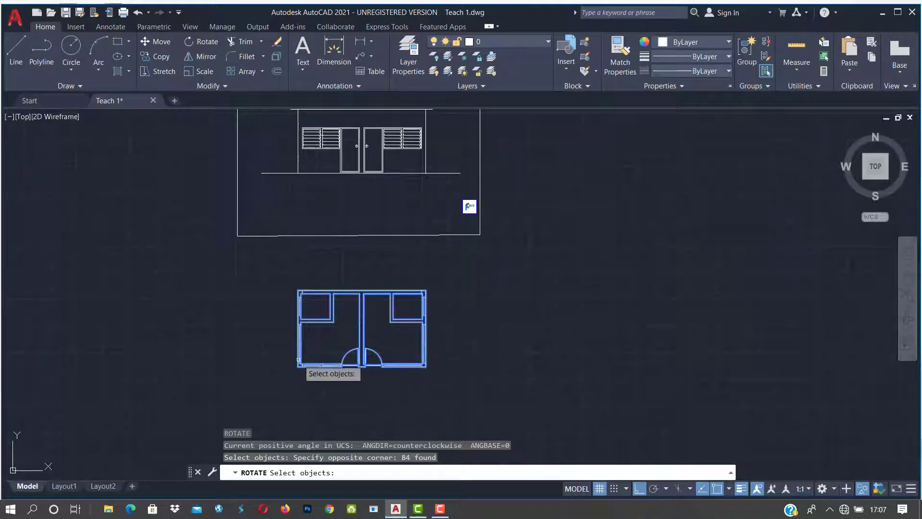
{"action": "scroll", "coordinate": [288, 346], "scroll_direction": "down", "scroll_amount": 2}
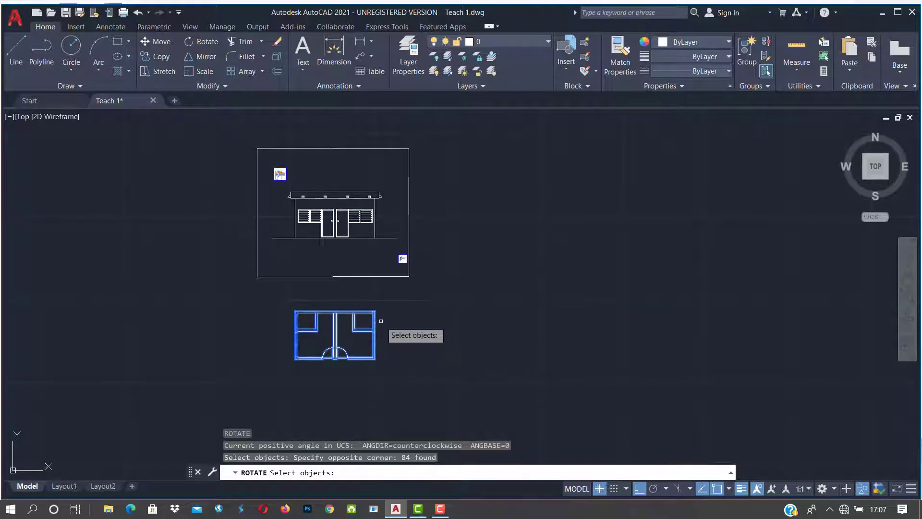
{"action": "key", "text": "Return"}
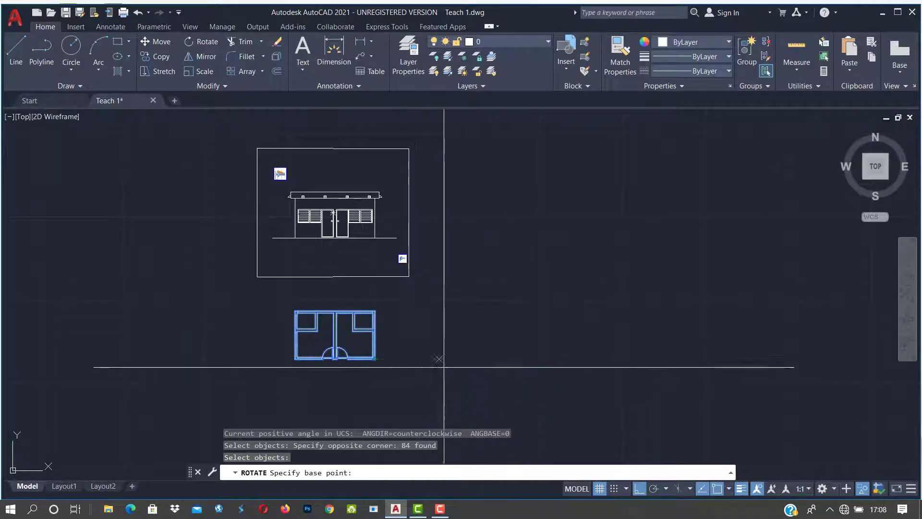
Step: Rotate the plan 270° about its lower-right corner with Ortho turned off
{"action": "scroll", "coordinate": [381, 373], "scroll_direction": "up", "scroll_amount": 2}
{"action": "scroll", "coordinate": [378, 374], "scroll_direction": "up", "scroll_amount": 2}
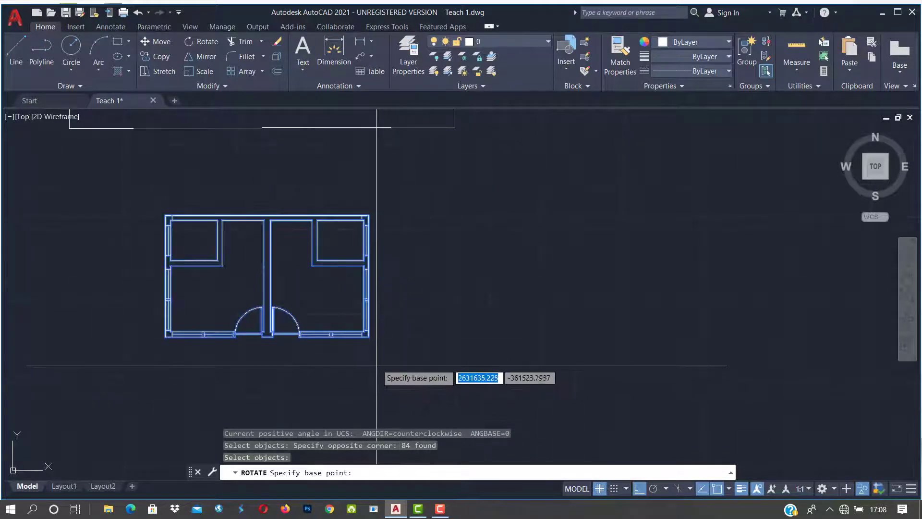
{"action": "left_click", "coordinate": [369, 337]}
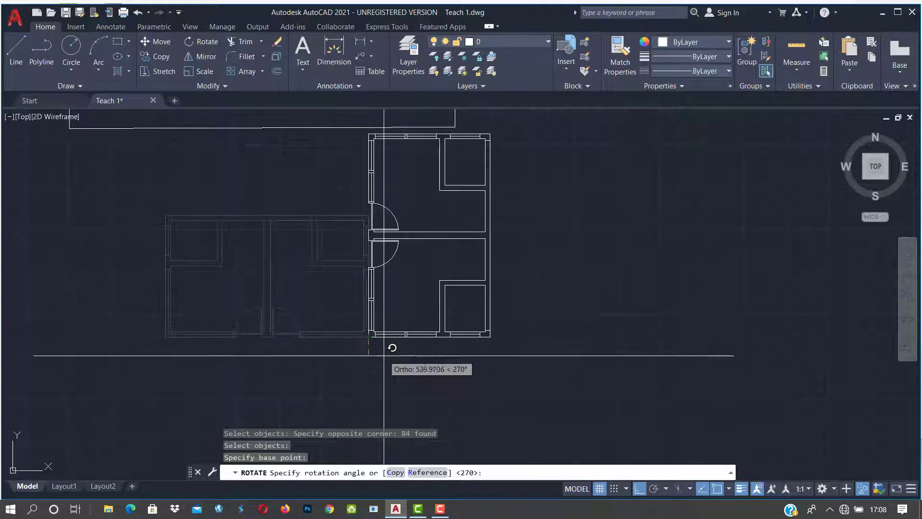
{"action": "left_click", "coordinate": [640, 490]}
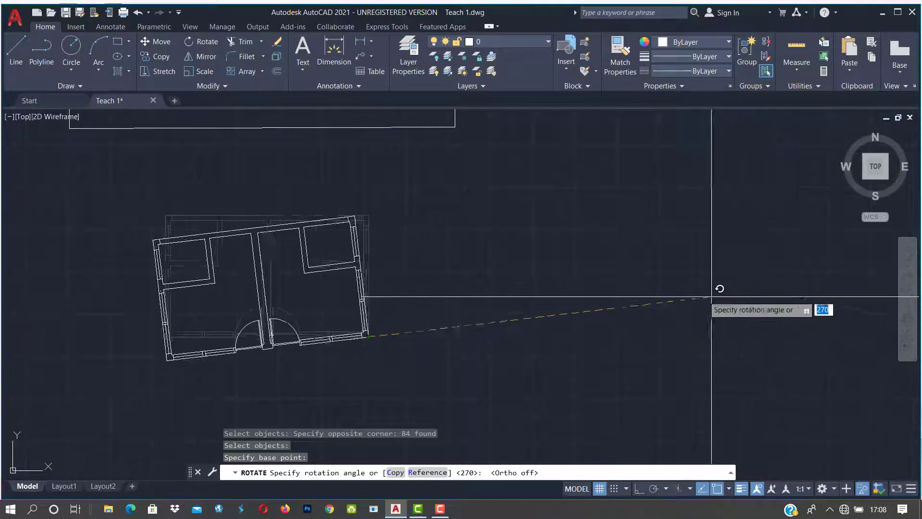
{"action": "scroll", "coordinate": [581, 263], "scroll_direction": "down", "scroll_amount": 5}
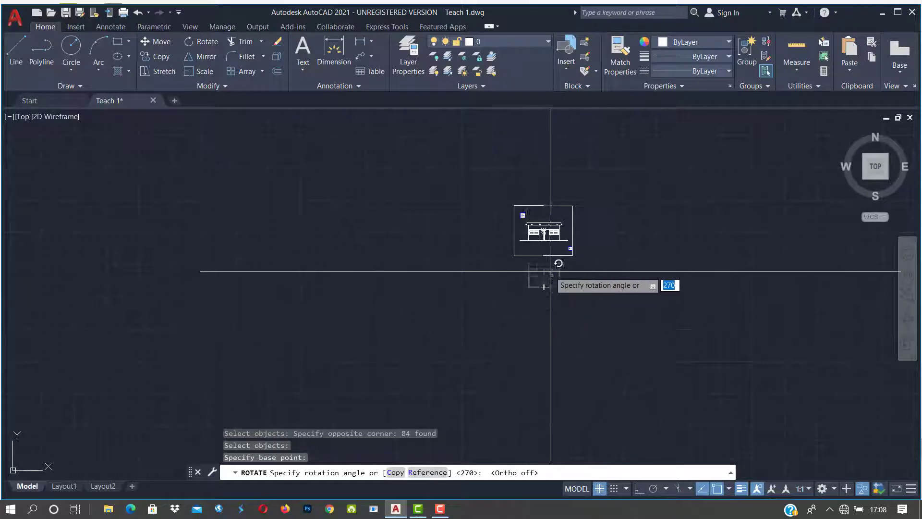
{"action": "scroll", "coordinate": [554, 284], "scroll_direction": "up", "scroll_amount": 2}
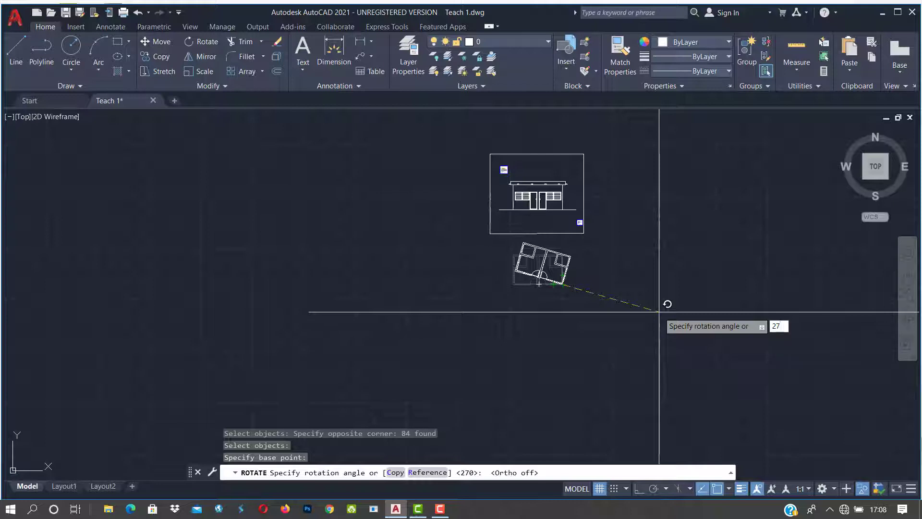
{"action": "key", "text": "Return"}
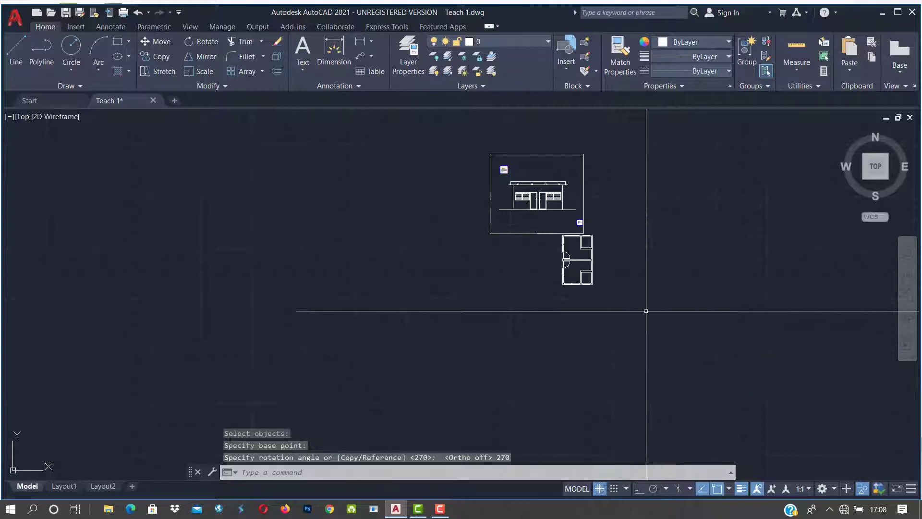
{"action": "scroll", "coordinate": [550, 259], "scroll_direction": "up", "scroll_amount": 2}
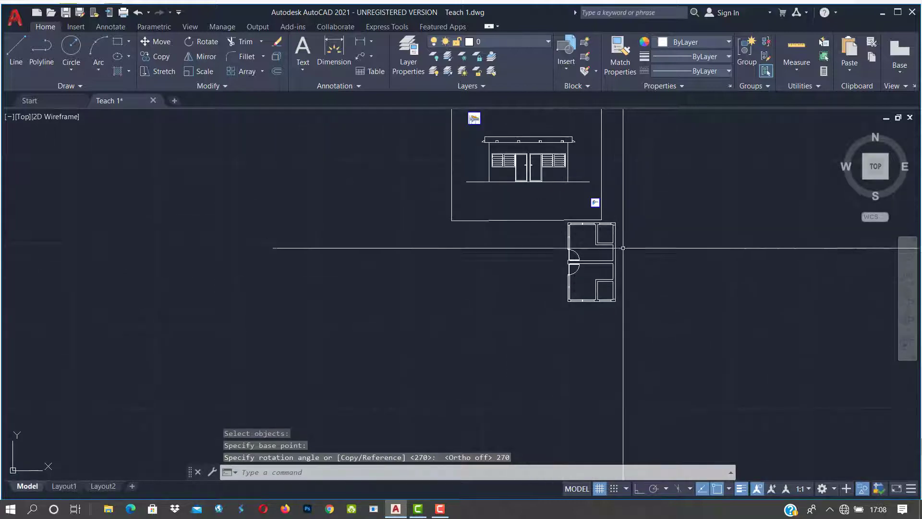
Step: Window-select the whole rotated floor plan
{"action": "scroll", "coordinate": [654, 229], "scroll_direction": "up", "scroll_amount": 4}
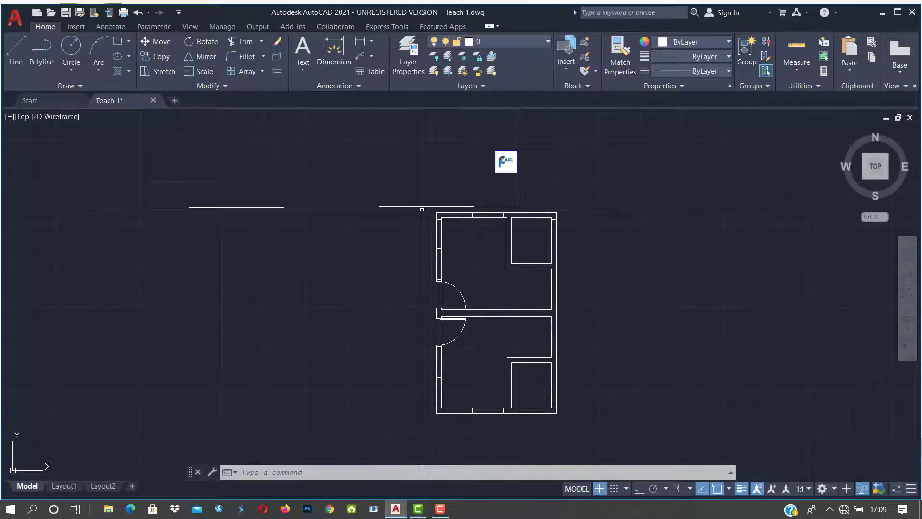
{"action": "left_click", "coordinate": [421, 210]}
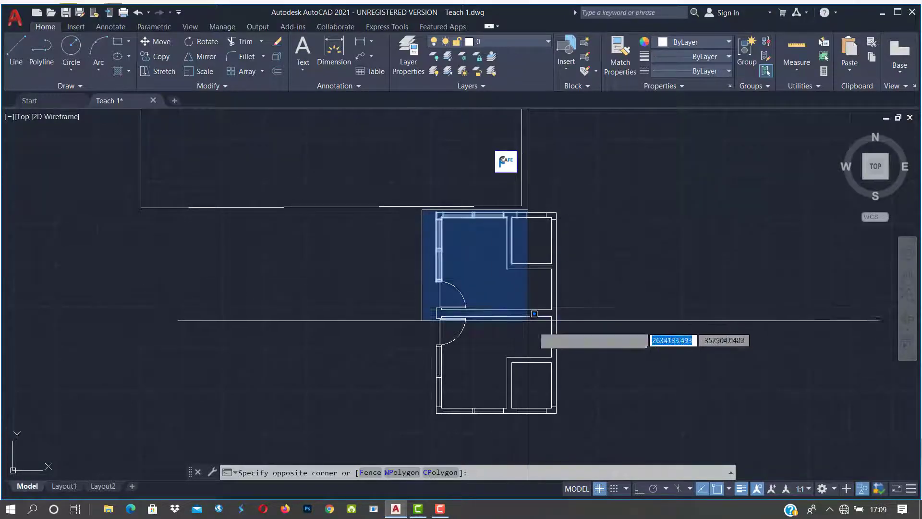
{"action": "left_click", "coordinate": [644, 437]}
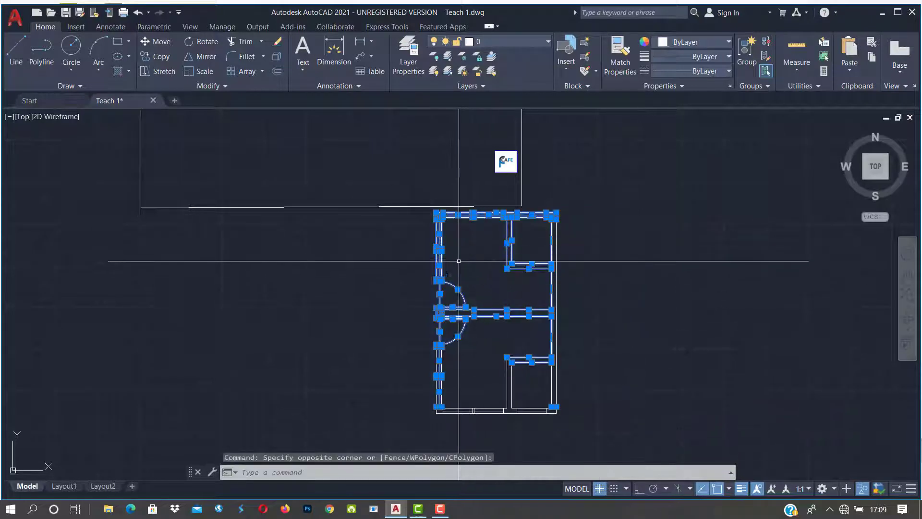
{"action": "key", "text": "Escape"}
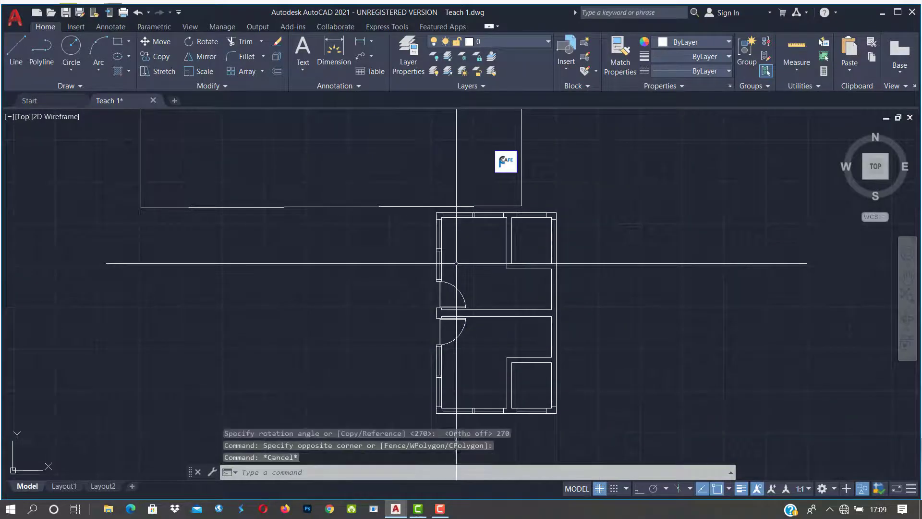
{"action": "left_click", "coordinate": [427, 210]}
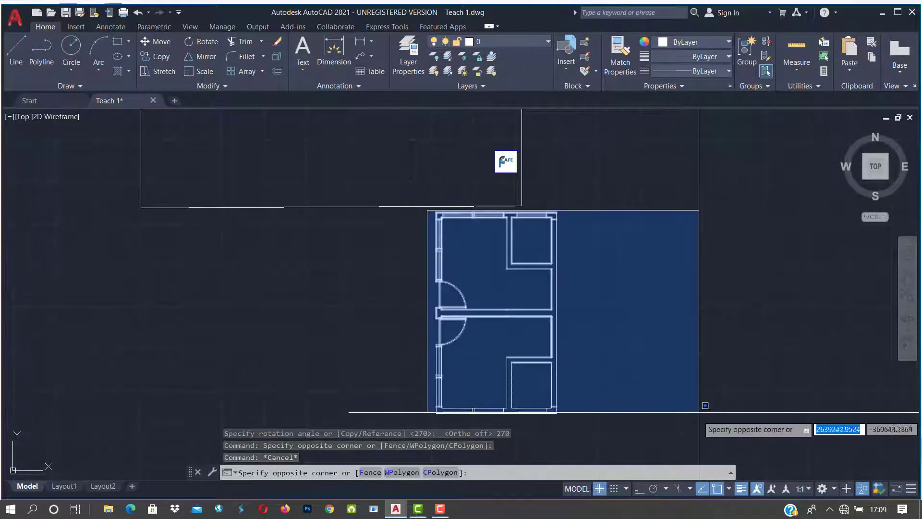
{"action": "left_click", "coordinate": [696, 427]}
{"action": "scroll", "coordinate": [596, 303], "scroll_direction": "down", "scroll_amount": 5}
Step: Rotate a copy of the plan 270° about its bottom-right corner, keeping the original
{"action": "type", "text": "R"}
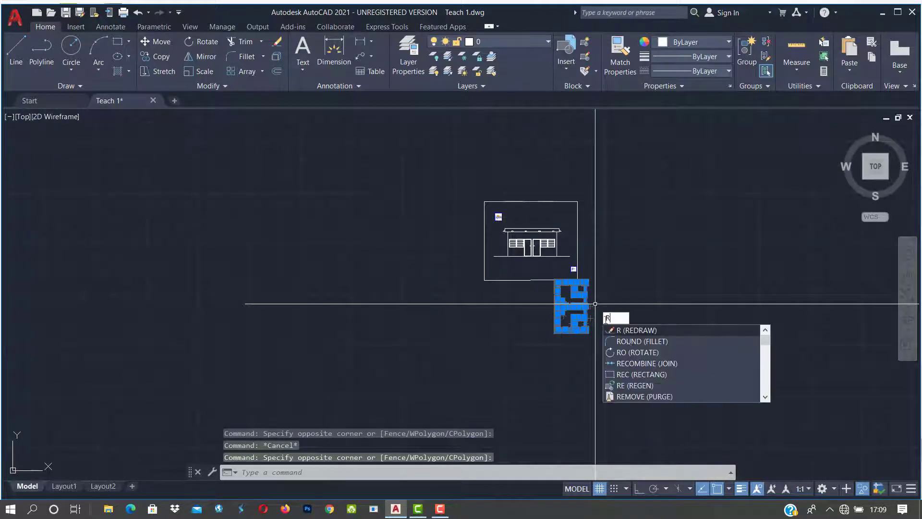
{"action": "left_click", "coordinate": [637, 354]}
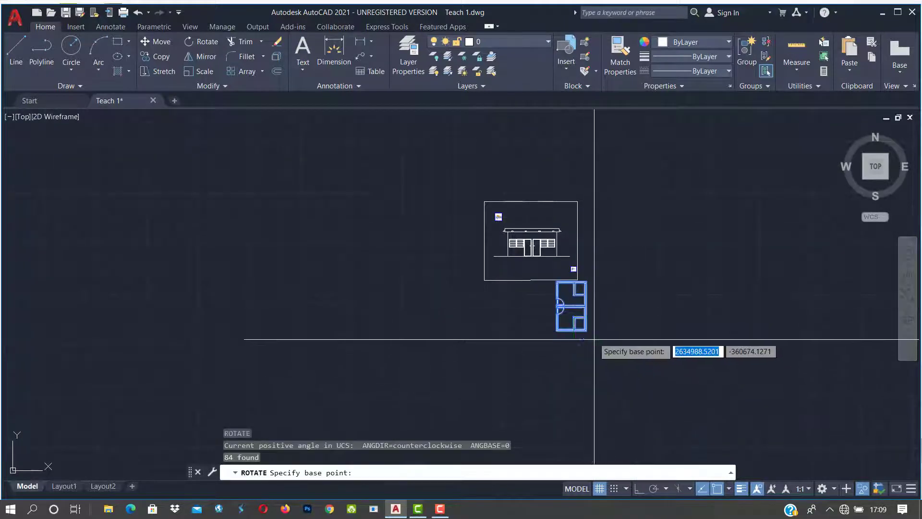
{"action": "scroll", "coordinate": [593, 330], "scroll_direction": "up", "scroll_amount": 4}
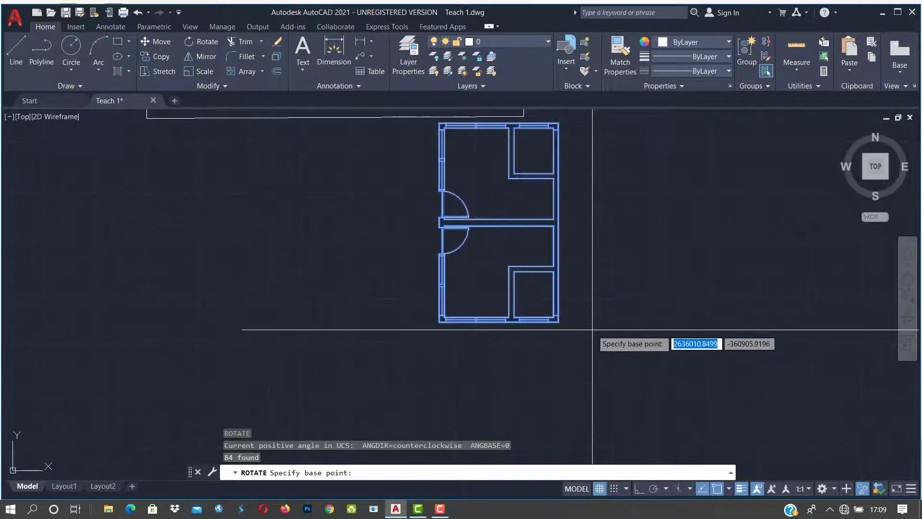
{"action": "left_click", "coordinate": [559, 321]}
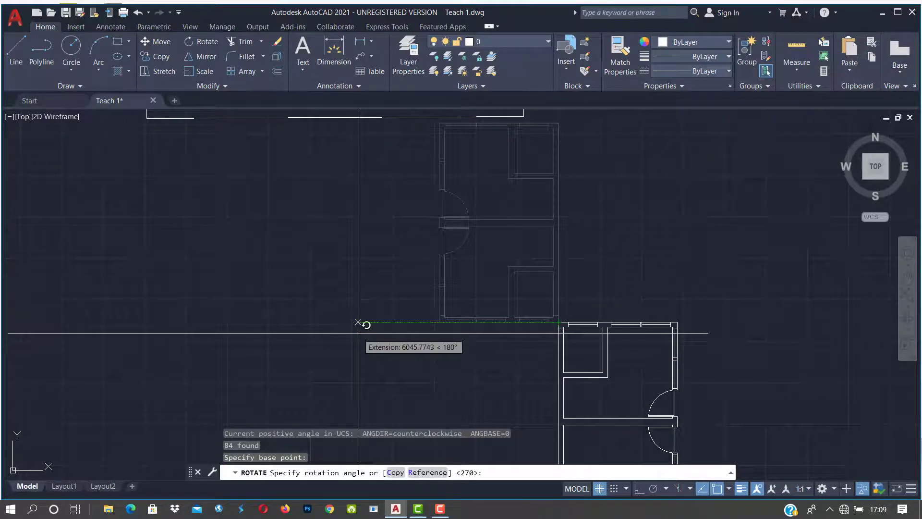
{"action": "scroll", "coordinate": [358, 333], "scroll_direction": "down", "scroll_amount": 4}
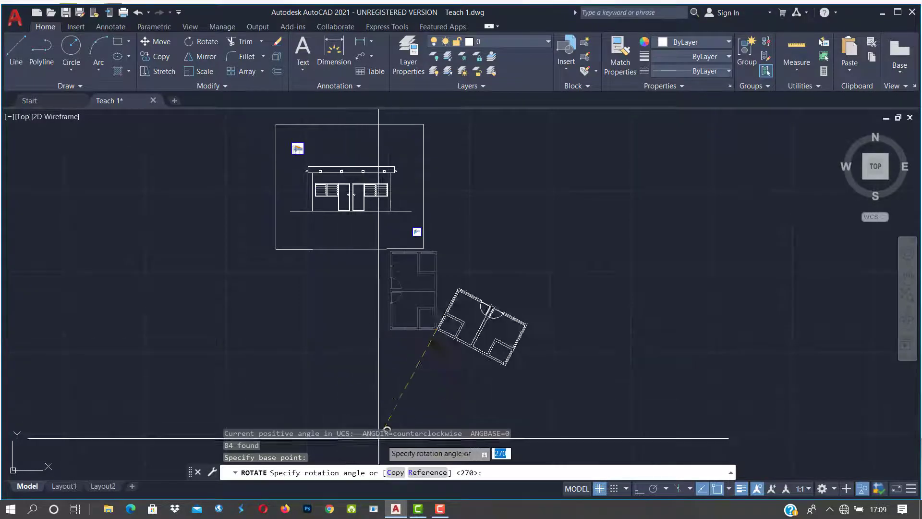
{"action": "left_click", "coordinate": [395, 473]}
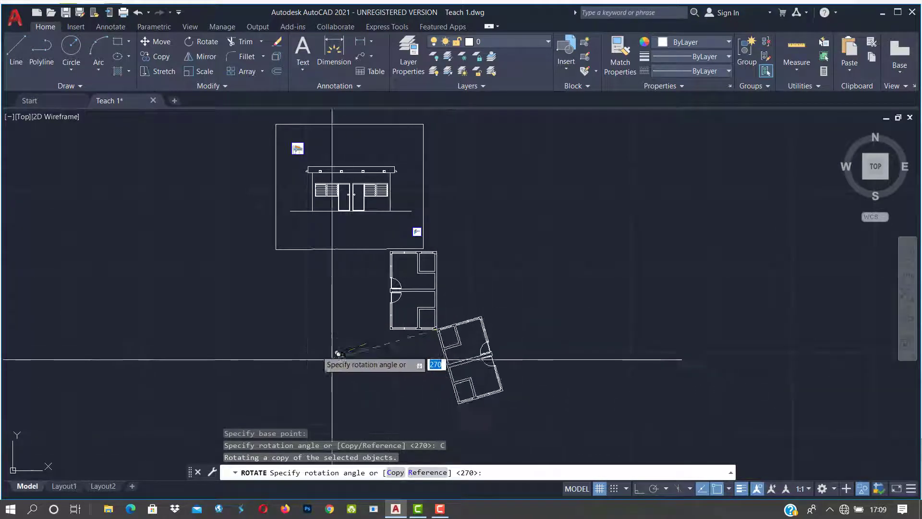
{"action": "left_click", "coordinate": [302, 323]}
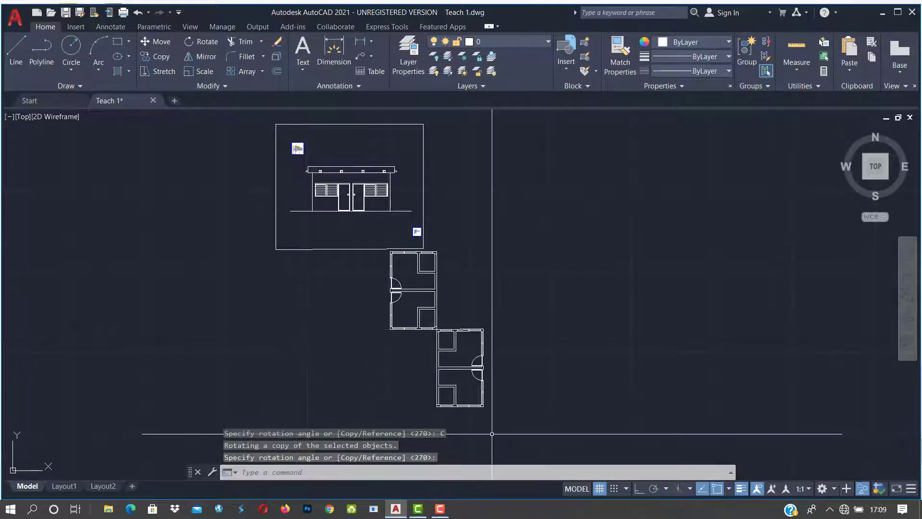
{"action": "scroll", "coordinate": [467, 321], "scroll_direction": "up", "scroll_amount": 2}
{"action": "scroll", "coordinate": [456, 394], "scroll_direction": "down", "scroll_amount": 4}
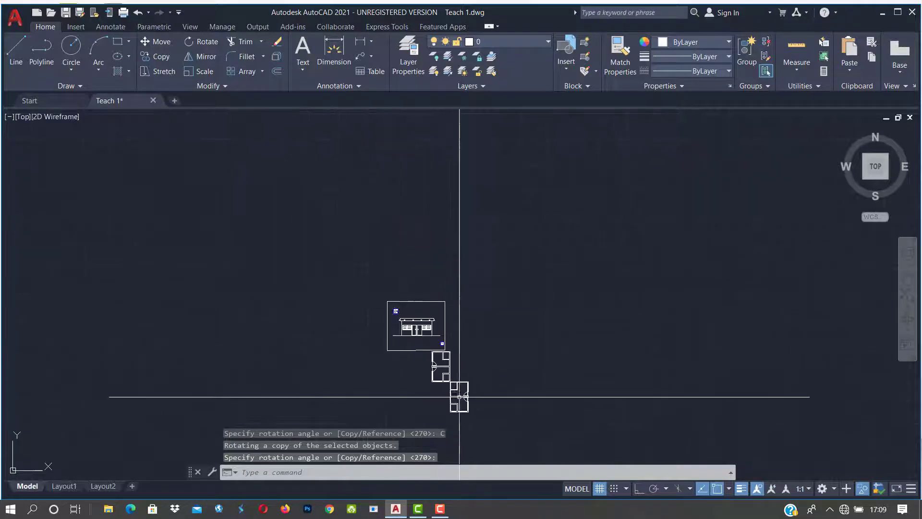
Step: Start the Rotate tool from the ribbon
{"action": "scroll", "coordinate": [454, 401], "scroll_direction": "up", "scroll_amount": 2}
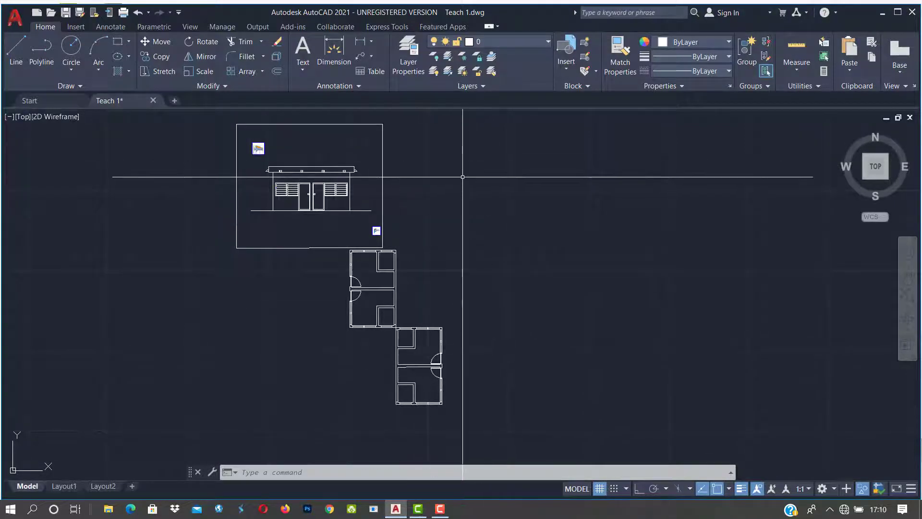
{"action": "left_click", "coordinate": [202, 43]}
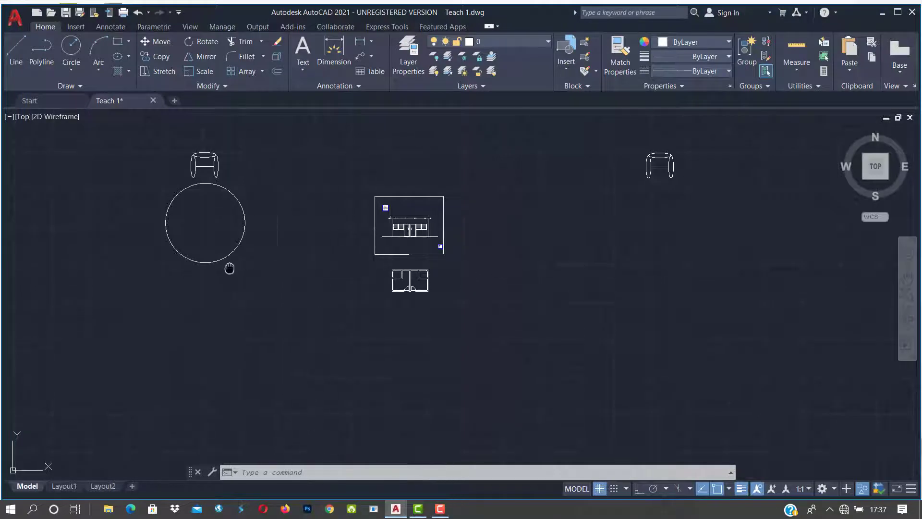
Step: Pan and zoom to the round table and chair, then clear the circle and chair selections
{"action": "middle_click_drag", "start_coordinate": [228, 263], "coordinate": [403, 282]}
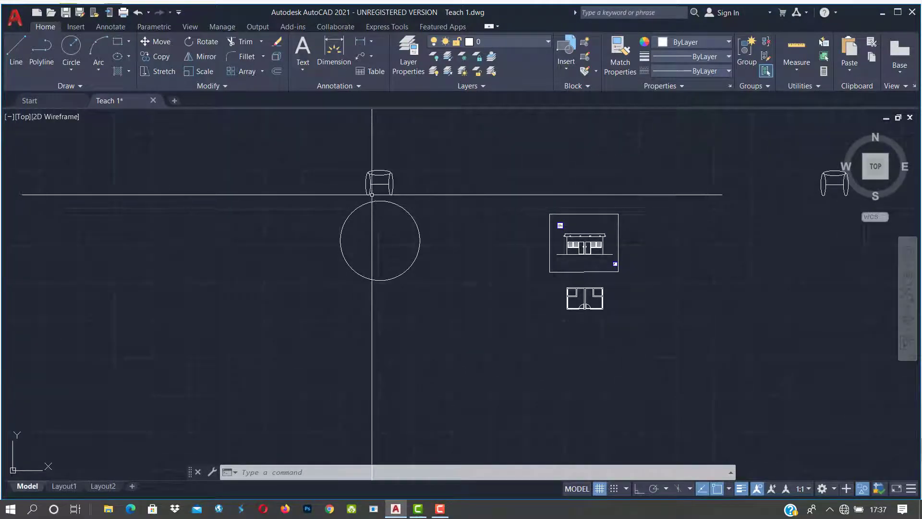
{"action": "scroll", "coordinate": [374, 197], "scroll_direction": "up", "scroll_amount": 4}
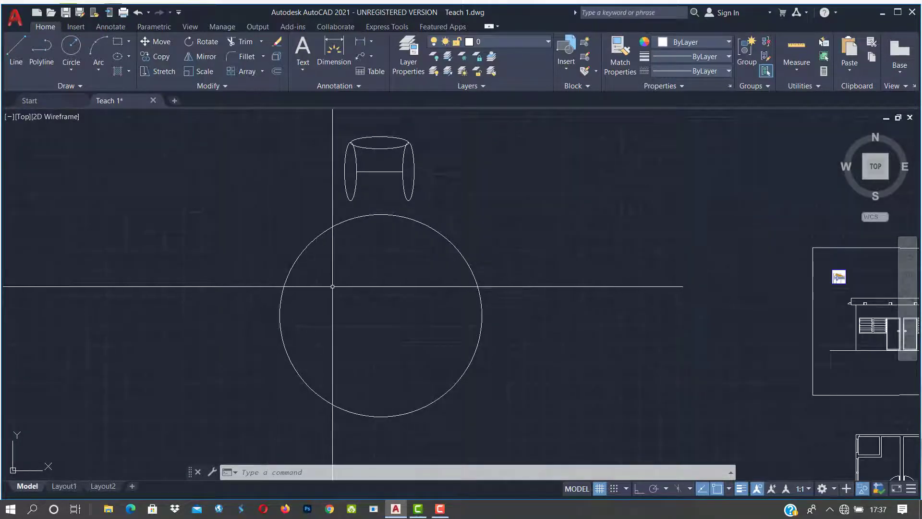
{"action": "left_click", "coordinate": [454, 246]}
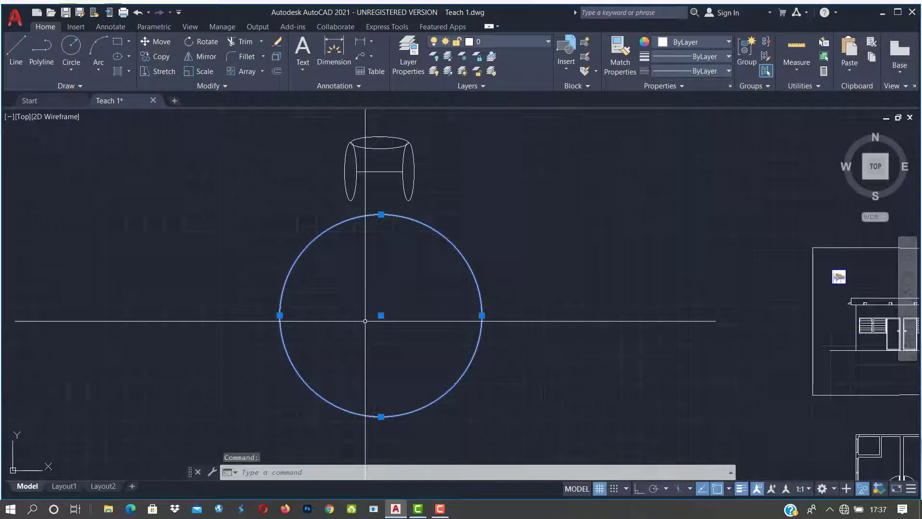
{"action": "key", "text": "Escape"}
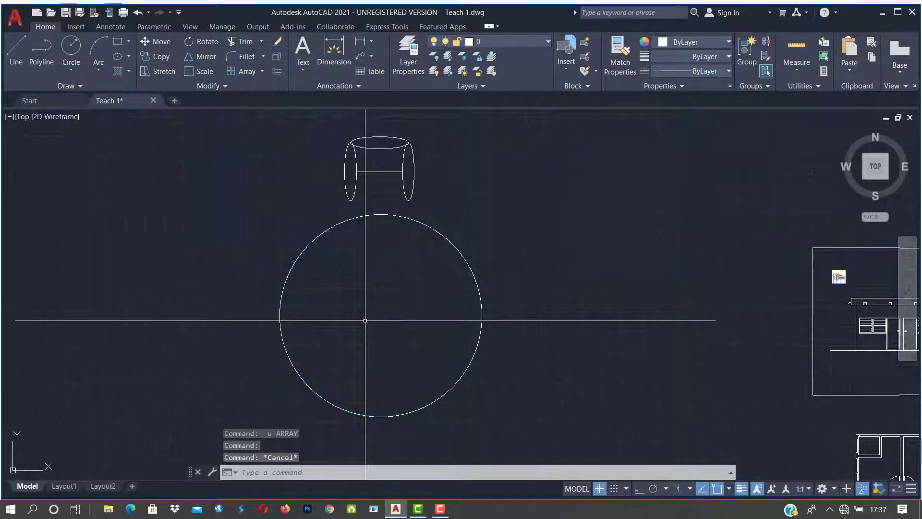
{"action": "left_click", "coordinate": [409, 198]}
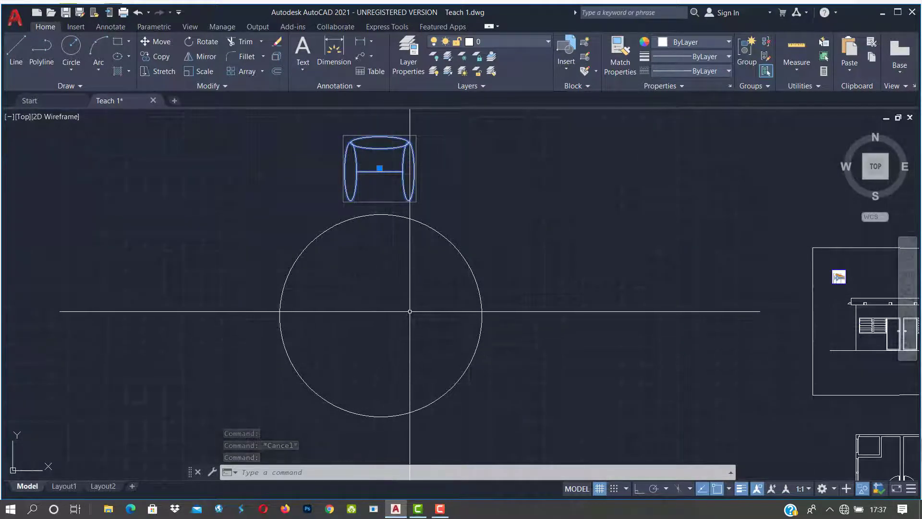
{"action": "key", "text": "Escape"}
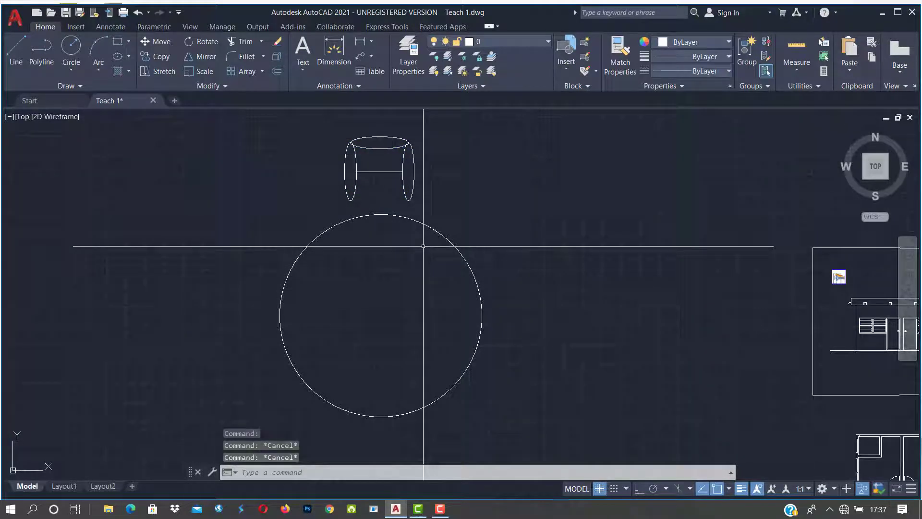
Step: Run ARRAY with the chair block as the object to repeat
{"action": "type", "text": "array"}
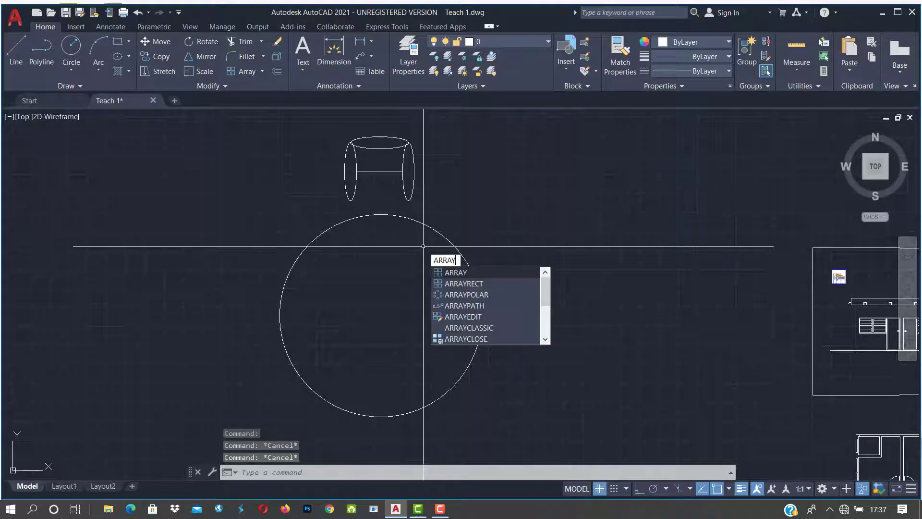
{"action": "key", "text": "Return"}
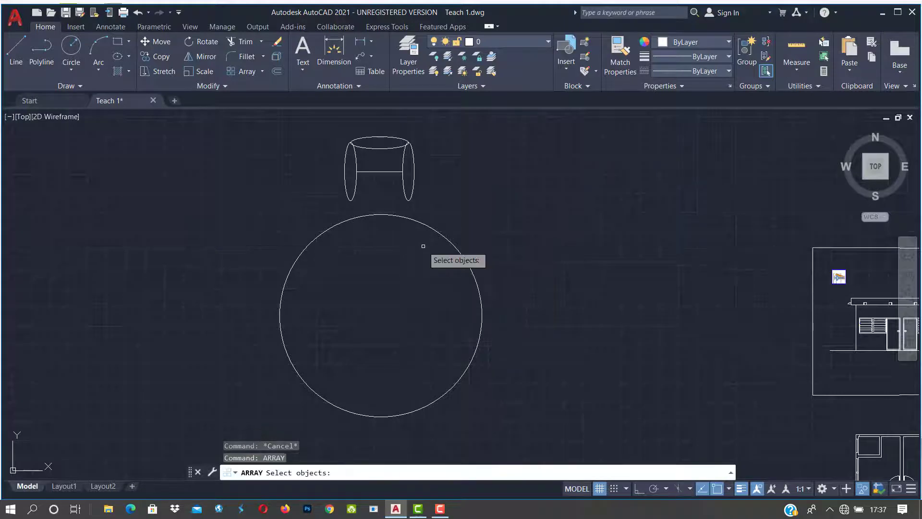
{"action": "left_click", "coordinate": [387, 171]}
{"action": "key", "text": "Return"}
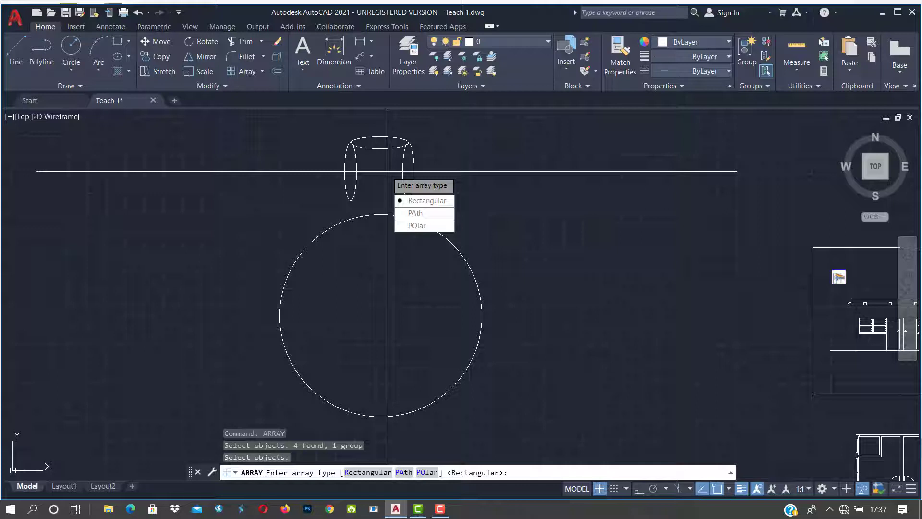
Step: Make it a polar array of six chairs centred on the table circle's centre
{"action": "left_click", "coordinate": [418, 226]}
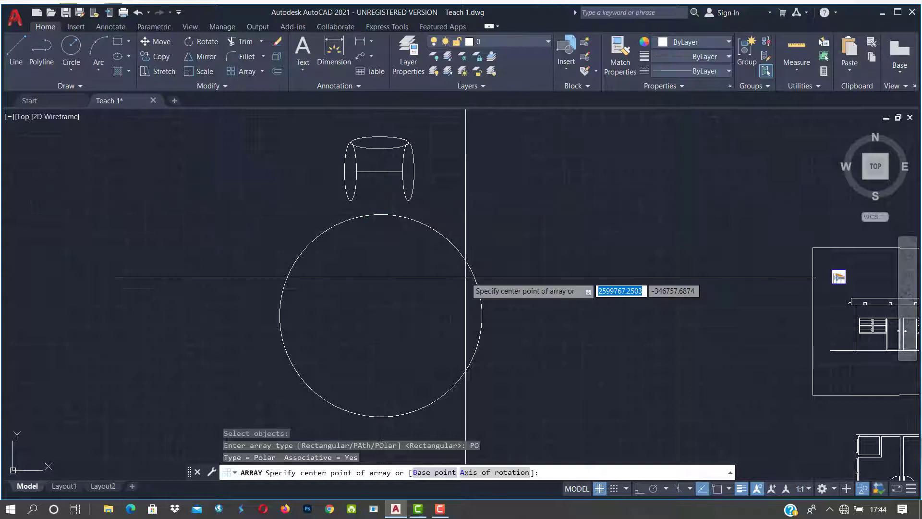
{"action": "key", "text": "F8"}
{"action": "right_click", "coordinate": [467, 277], "text": "shift"}
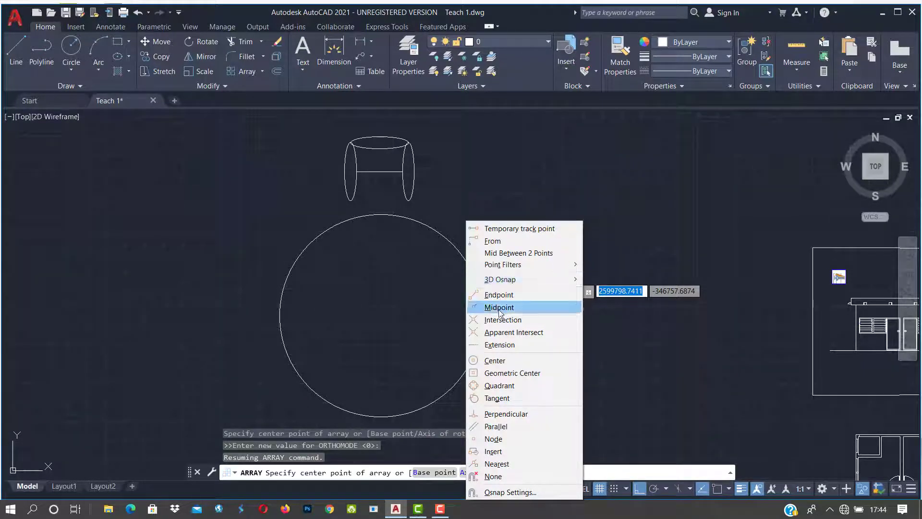
{"action": "left_click", "coordinate": [498, 360]}
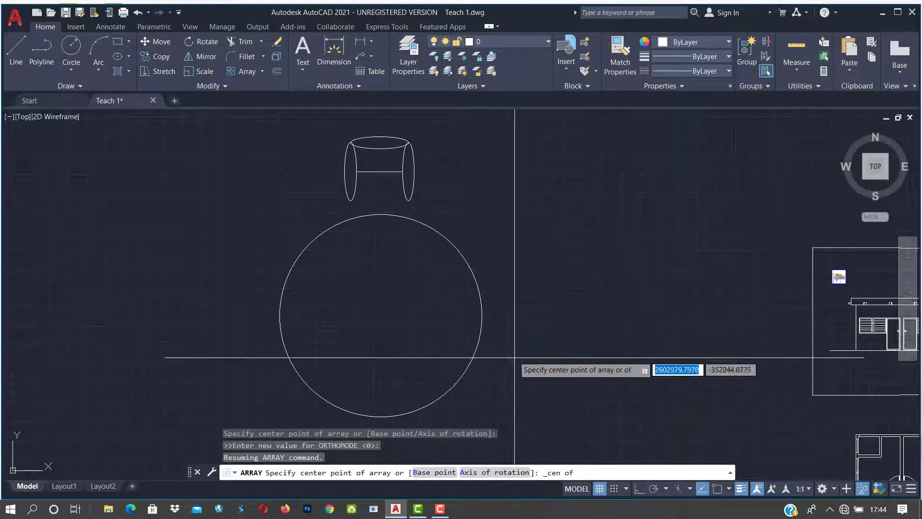
{"action": "left_click", "coordinate": [381, 315]}
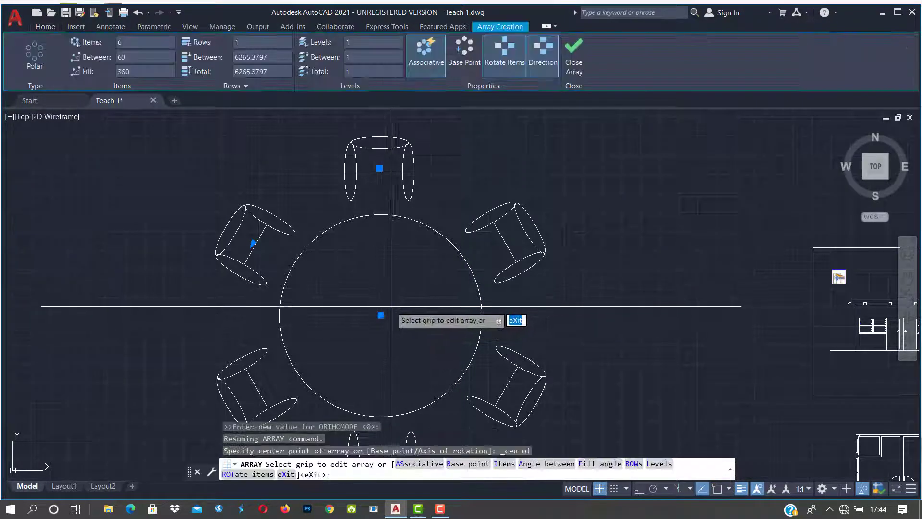
{"action": "middle_click_drag", "start_coordinate": [382, 305], "coordinate": [383, 249]}
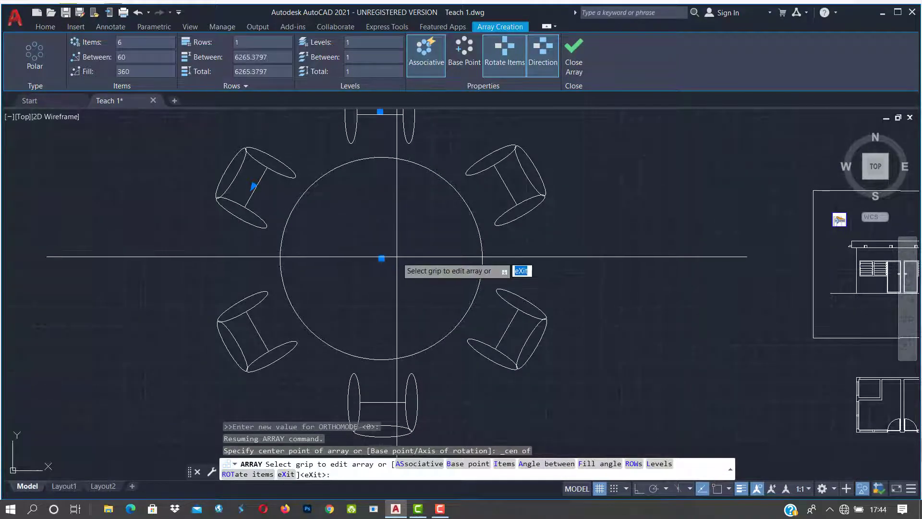
{"action": "scroll", "coordinate": [396, 257], "scroll_direction": "down", "scroll_amount": 2}
{"action": "key", "text": "Escape"}
{"action": "key", "text": "Escape"}
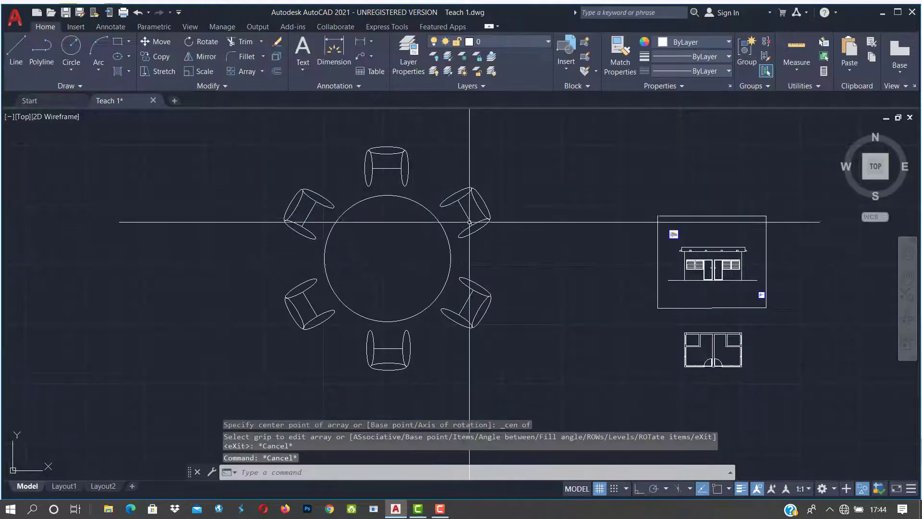
Step: Select the six-chair polar array to bring up its Array editing settings
{"action": "key", "text": "Escape"}
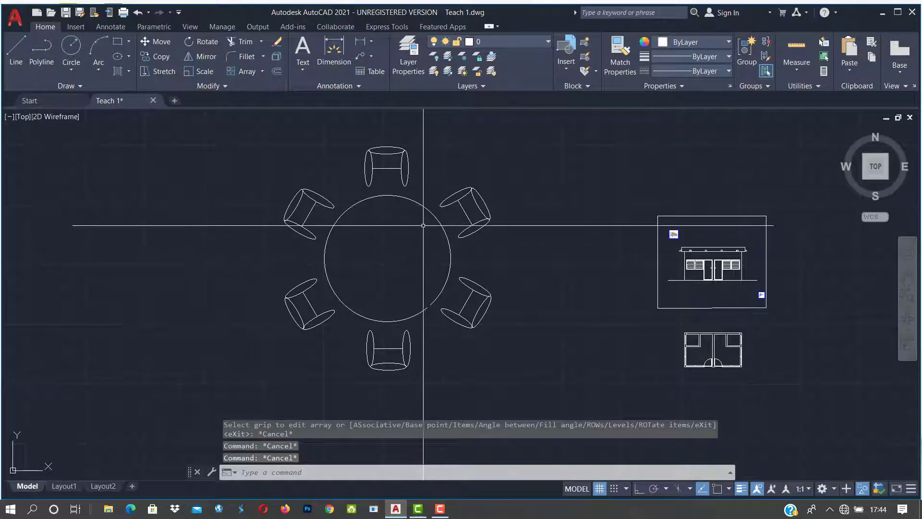
{"action": "left_click", "coordinate": [408, 179]}
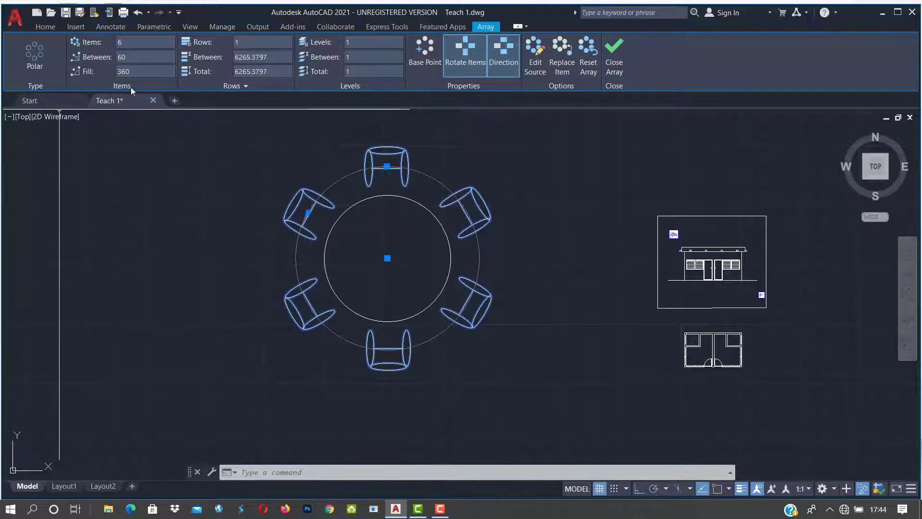
Step: Set the array Fill to 180°, then Between to 30°, giving a 150° fill
{"action": "left_click", "coordinate": [139, 74]}
{"action": "left_click_drag", "start_coordinate": [139, 75], "coordinate": [111, 76]}
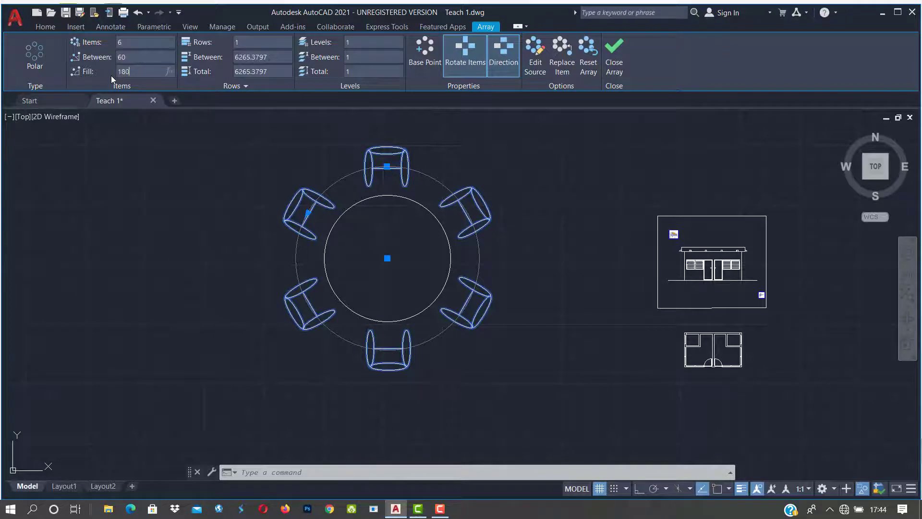
{"action": "left_click", "coordinate": [151, 56]}
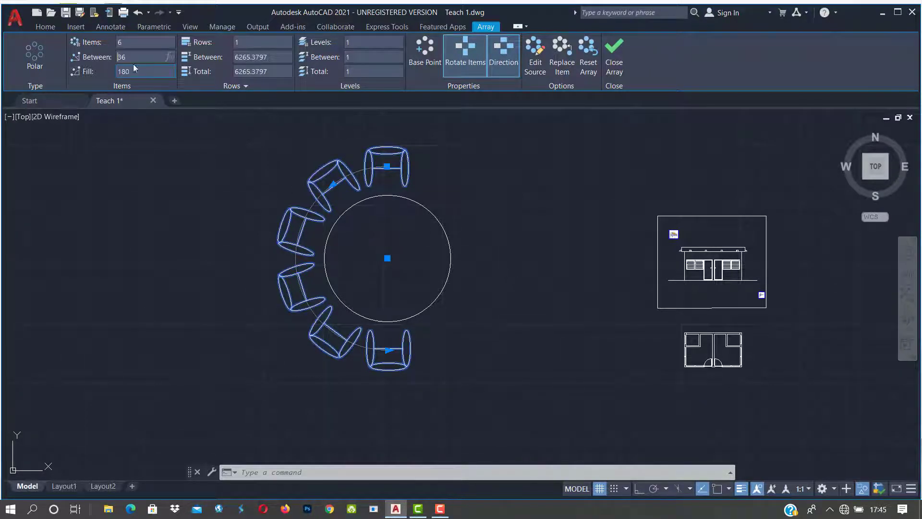
{"action": "double_click", "coordinate": [119, 57]}
{"action": "type", "text": "3"}
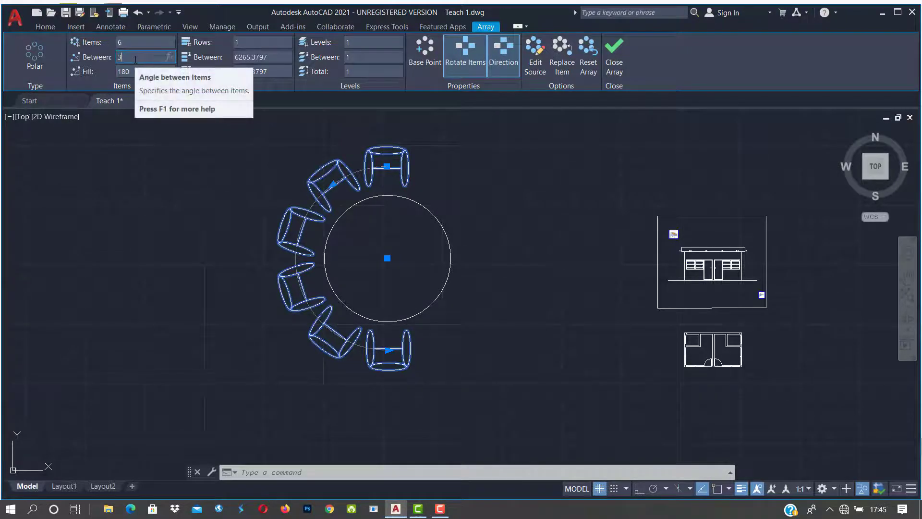
{"action": "left_click", "coordinate": [125, 44]}
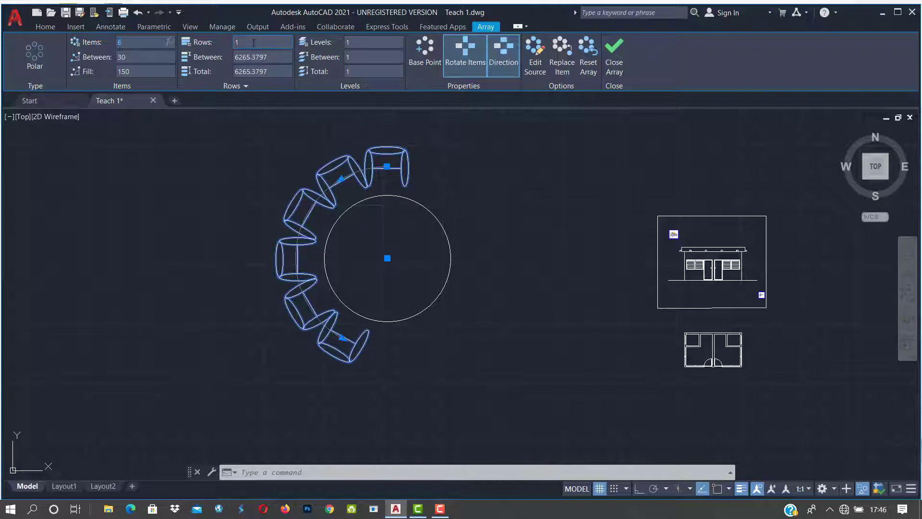
Step: Give the polar chair array 3 rows with a 2000 row spacing
{"action": "left_click", "coordinate": [239, 42]}
{"action": "type", "text": "3"}
{"action": "key", "text": "Tab"}
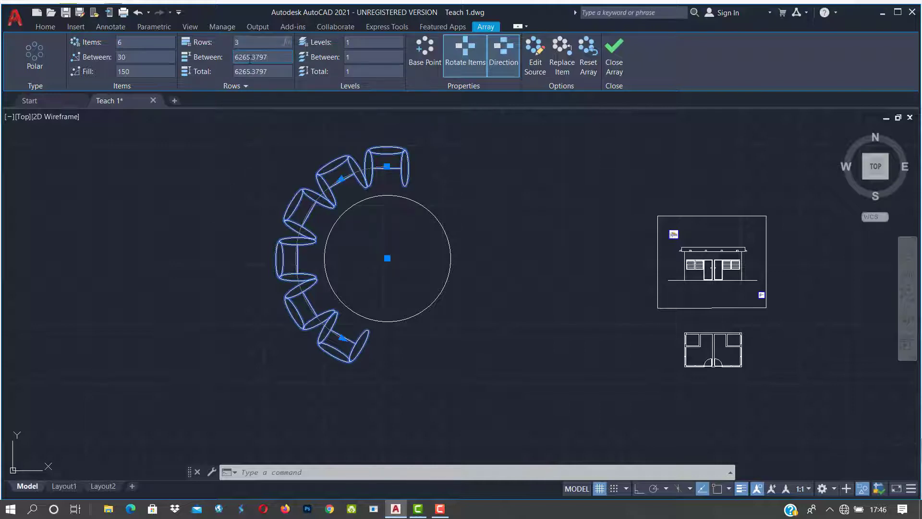
{"action": "scroll", "coordinate": [290, 222], "scroll_direction": "down", "scroll_amount": 4}
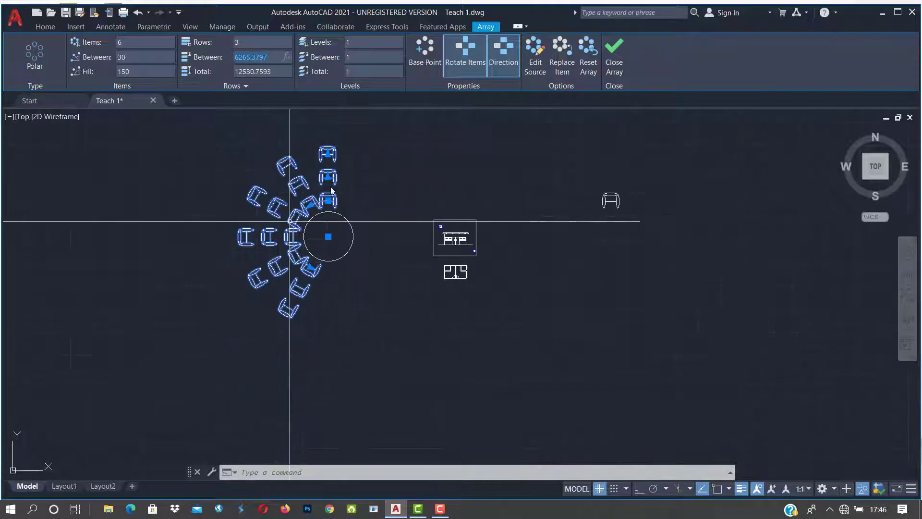
{"action": "scroll", "coordinate": [275, 217], "scroll_direction": "up", "scroll_amount": 2}
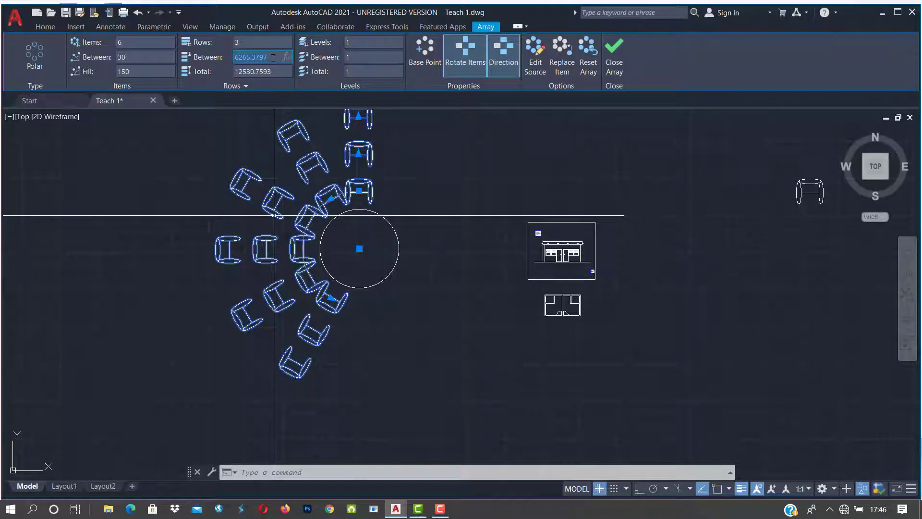
{"action": "type", "text": "2000"}
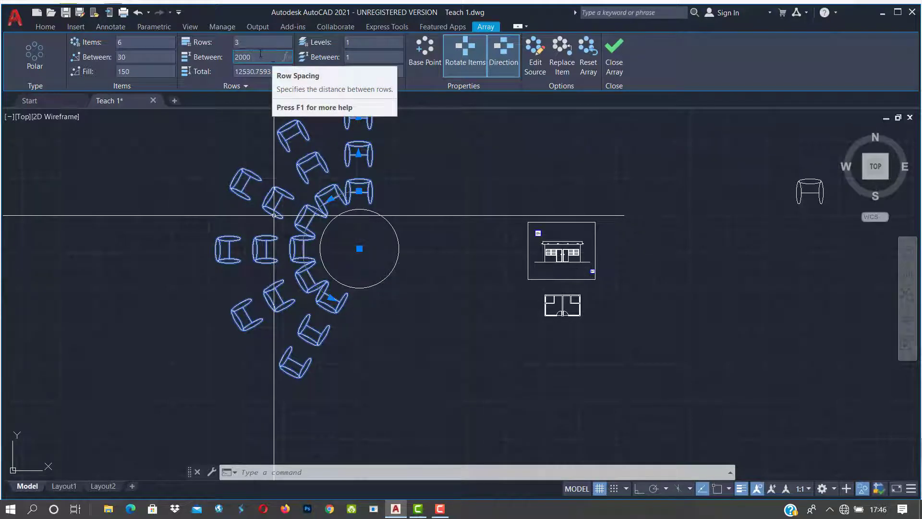
{"action": "left_click", "coordinate": [261, 43]}
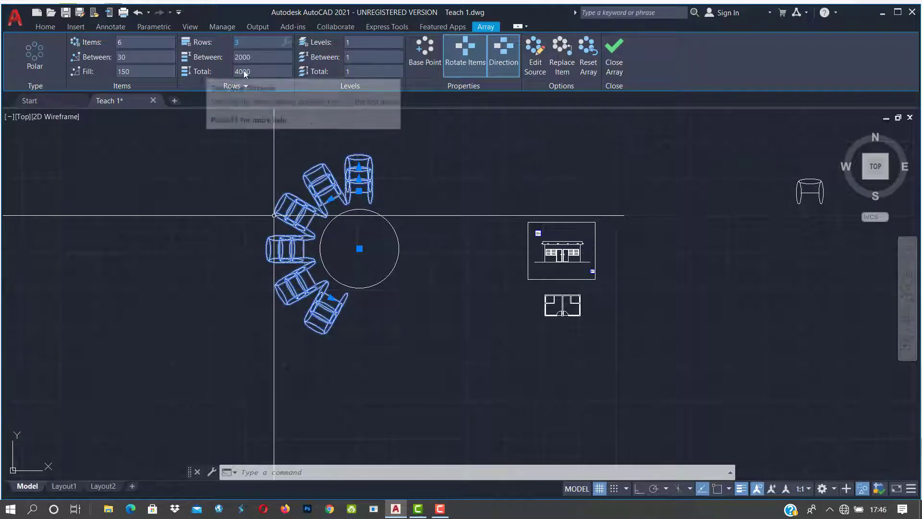
Step: Set the rows total to 6000 so the three rows sit 3000 apart
{"action": "left_click", "coordinate": [265, 74]}
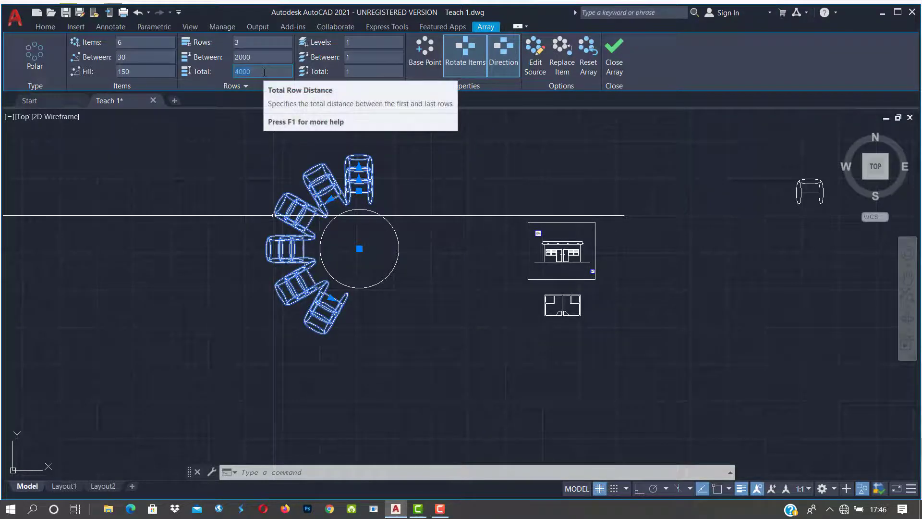
{"action": "type", "text": "600"}
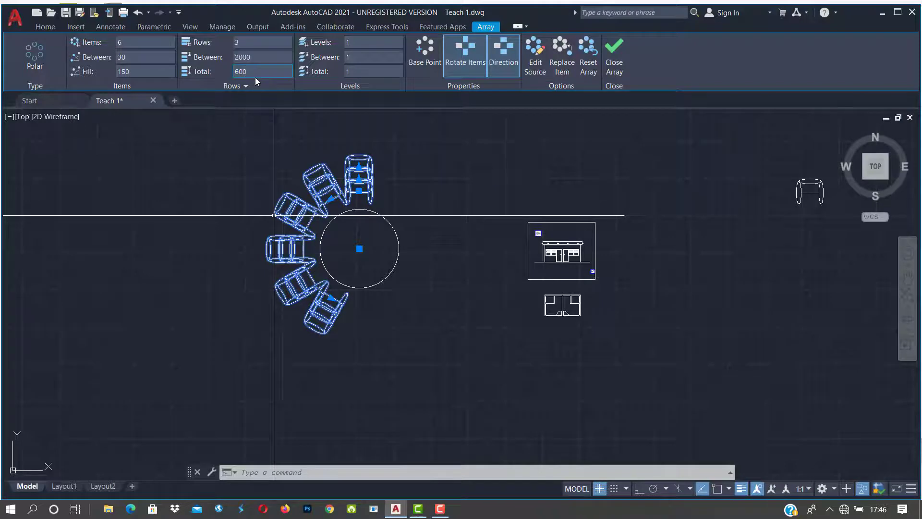
{"action": "type", "text": "0"}
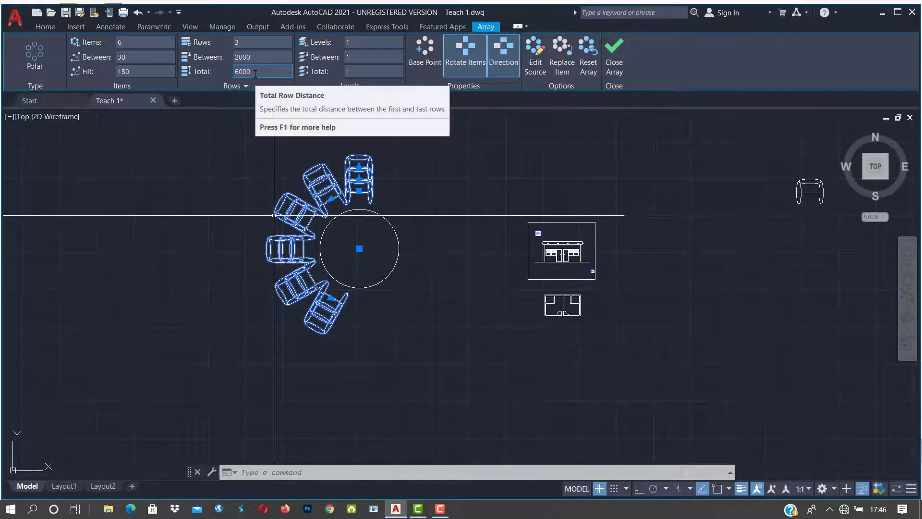
{"action": "key", "text": "Return"}
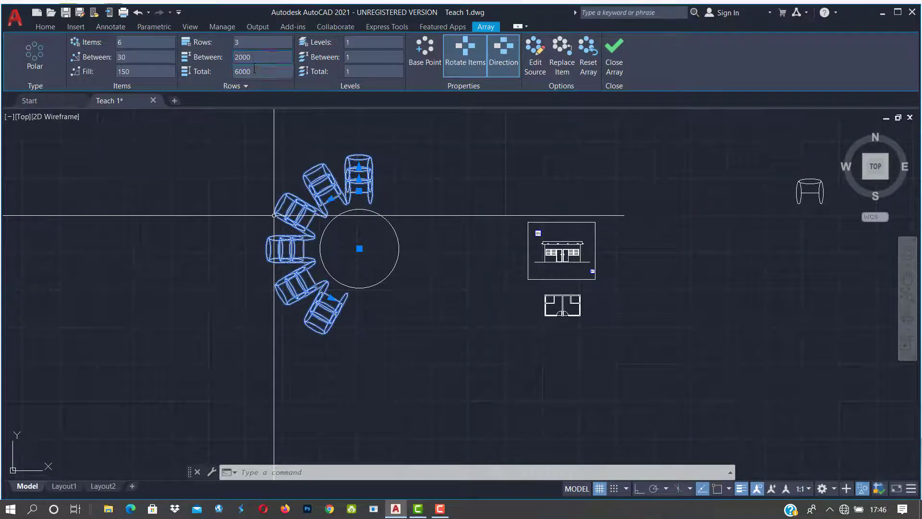
{"action": "left_click", "coordinate": [260, 45]}
{"action": "scroll", "coordinate": [342, 133], "scroll_direction": "up", "scroll_amount": 2}
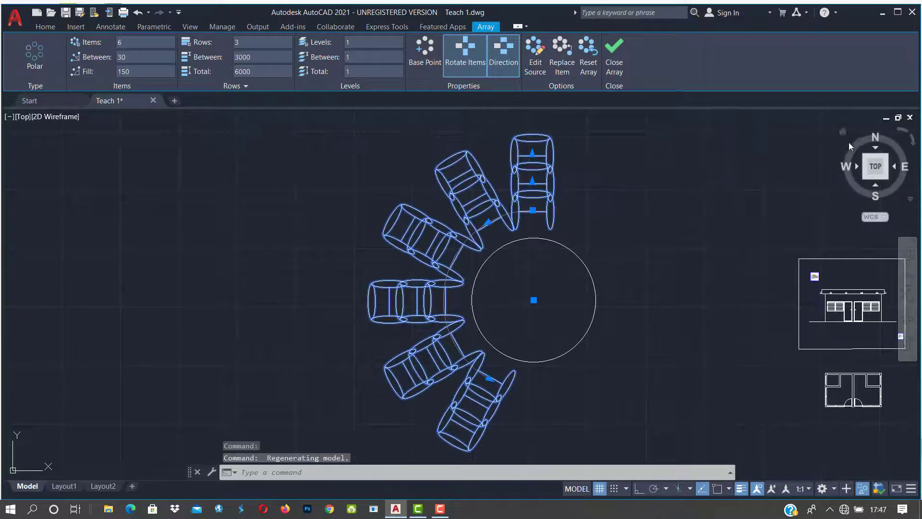
Step: In the isometric view, stack the chairs into 3 levels 3000 apart, checking from the Front view
{"action": "left_click", "coordinate": [842, 131]}
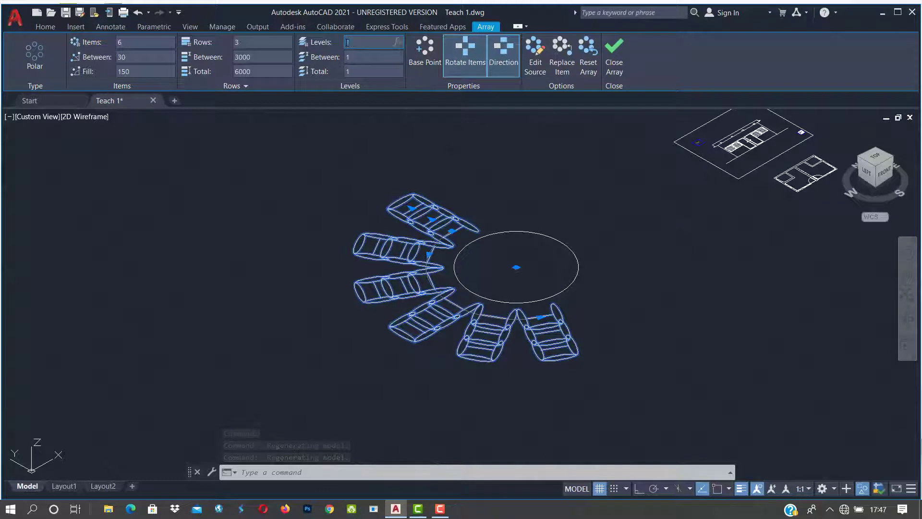
{"action": "left_click", "coordinate": [363, 43]}
{"action": "type", "text": "3"}
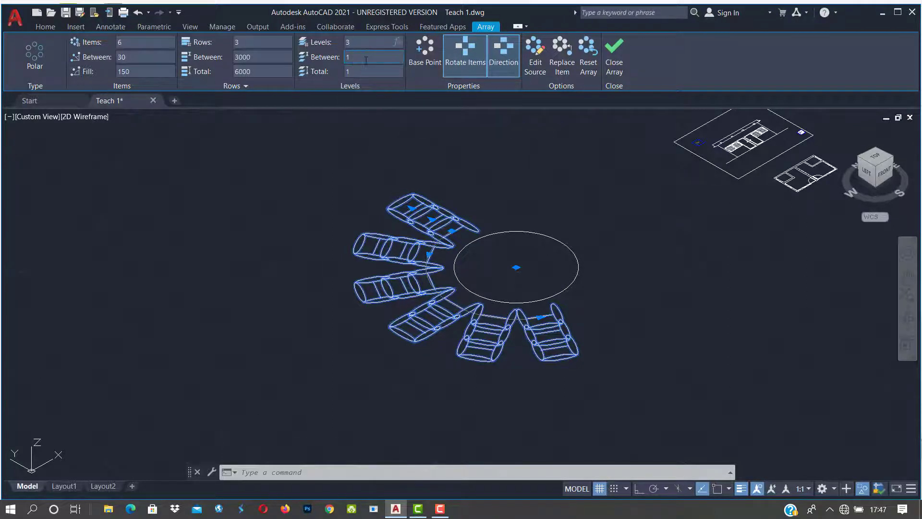
{"action": "left_click", "coordinate": [366, 58]}
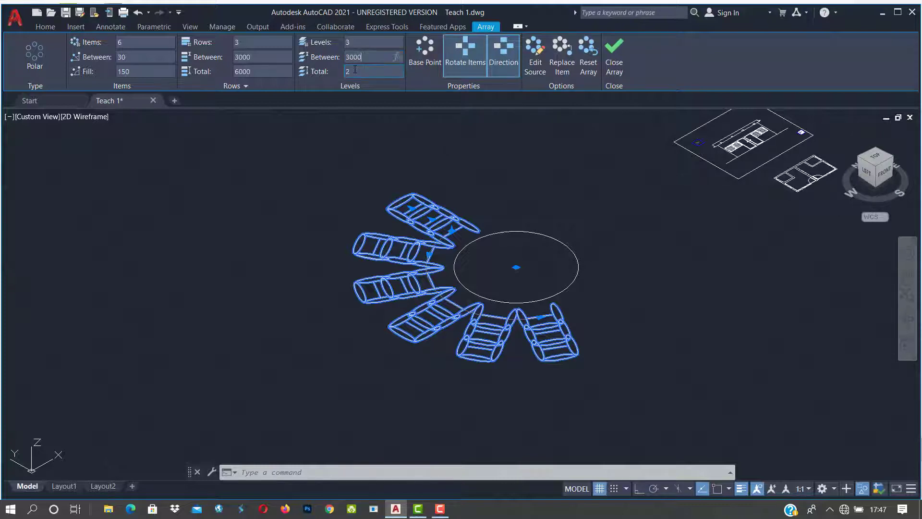
{"action": "key", "text": "Return"}
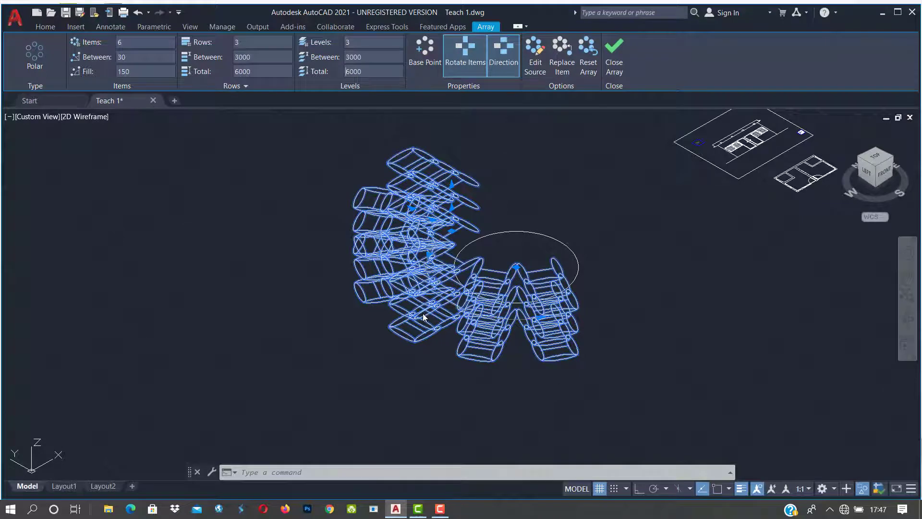
{"action": "left_click", "coordinate": [883, 174]}
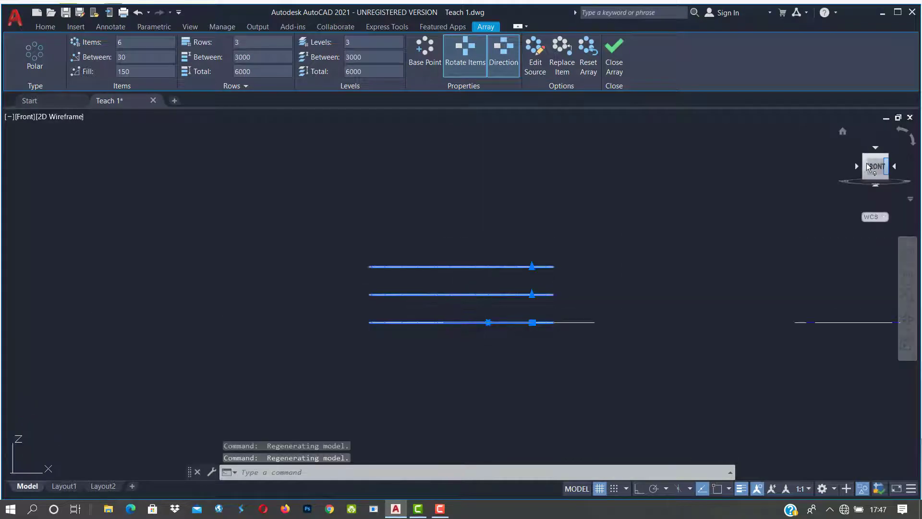
{"action": "left_click", "coordinate": [842, 133]}
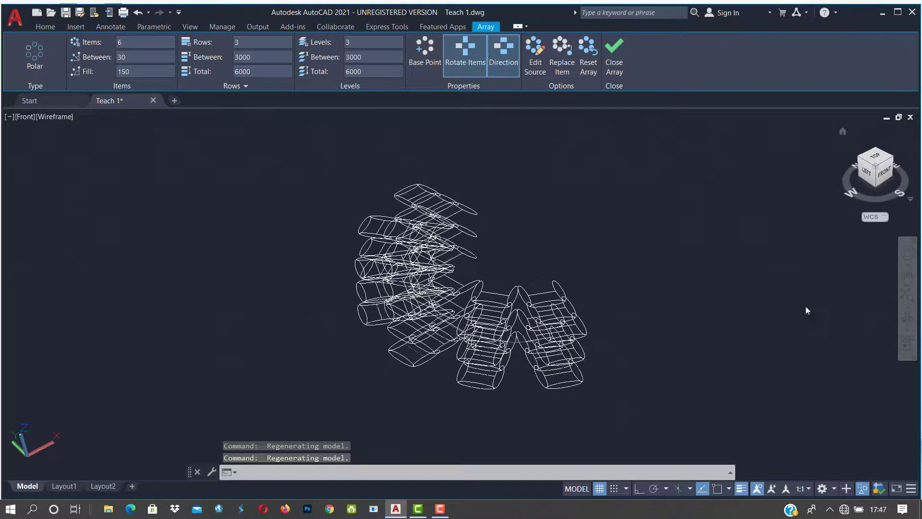
Step: Orbit the view to inspect the stacked chair array from the front
{"action": "left_click", "coordinate": [909, 320]}
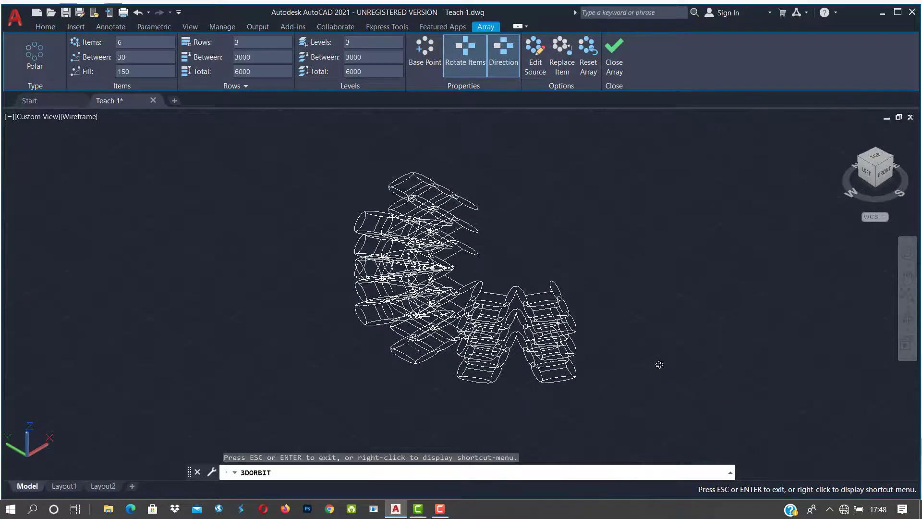
{"action": "left_click_drag", "start_coordinate": [659, 365], "coordinate": [602, 332]}
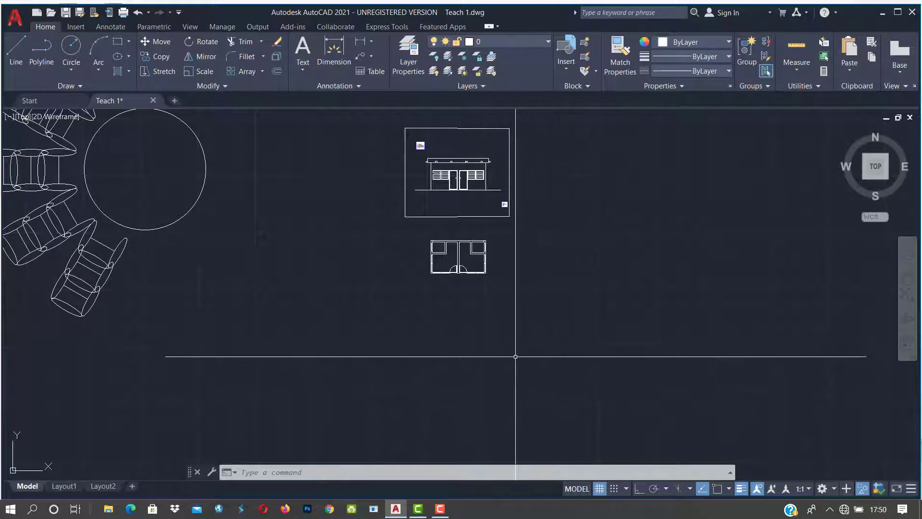
{"action": "scroll", "coordinate": [508, 343], "scroll_direction": "up", "scroll_amount": 2}
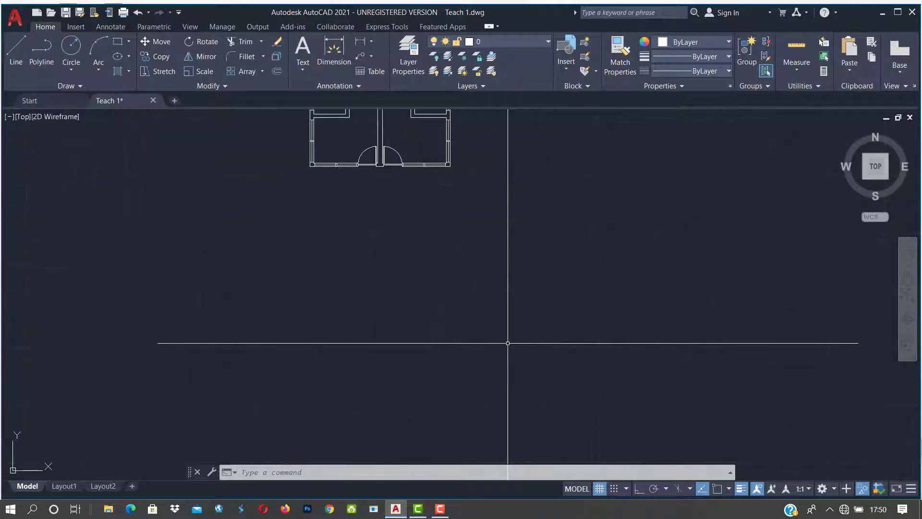
{"action": "scroll", "coordinate": [506, 340], "scroll_direction": "down", "scroll_amount": 2}
{"action": "scroll", "coordinate": [520, 341], "scroll_direction": "down", "scroll_amount": 2}
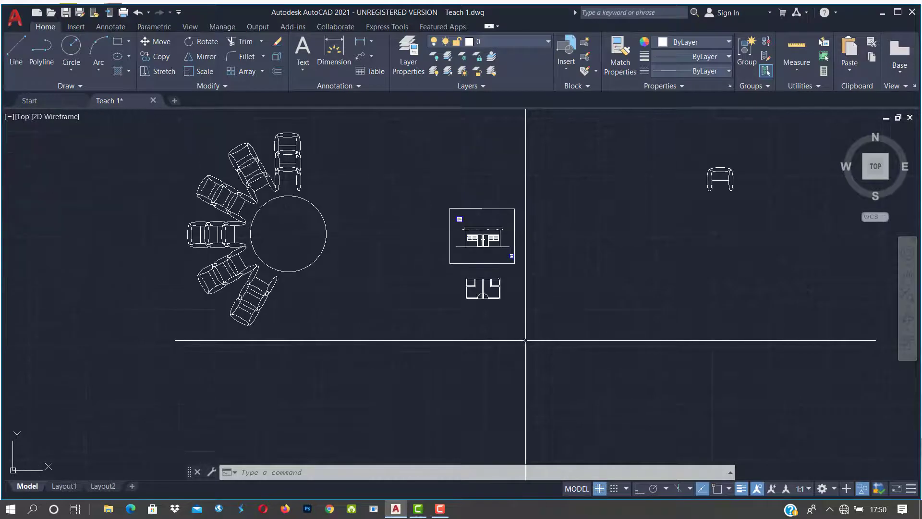
{"action": "mouse_move", "coordinate": [725, 304]}
{"action": "middle_mouse_down"}
{"action": "mouse_move", "coordinate": [556, 319]}
{"action": "mouse_move", "coordinate": [554, 237]}
{"action": "middle_mouse_up"}
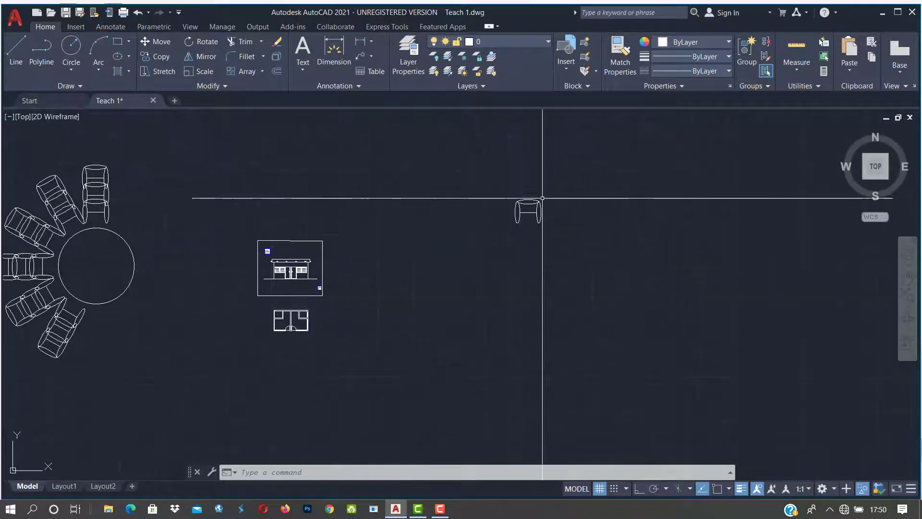
{"action": "scroll", "coordinate": [541, 189], "scroll_direction": "up", "scroll_amount": 4}
{"action": "middle_click_drag", "start_coordinate": [632, 244], "coordinate": [552, 284]}
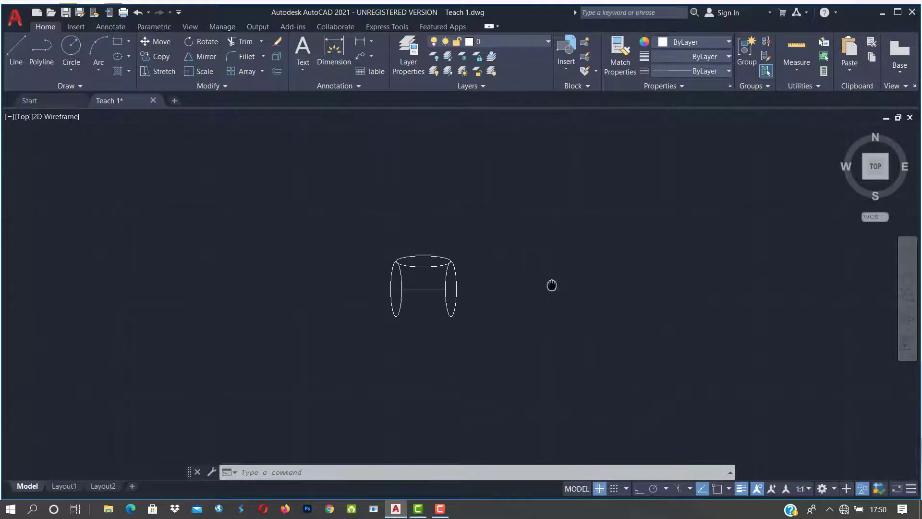
{"action": "scroll", "coordinate": [550, 280], "scroll_direction": "down", "scroll_amount": 2}
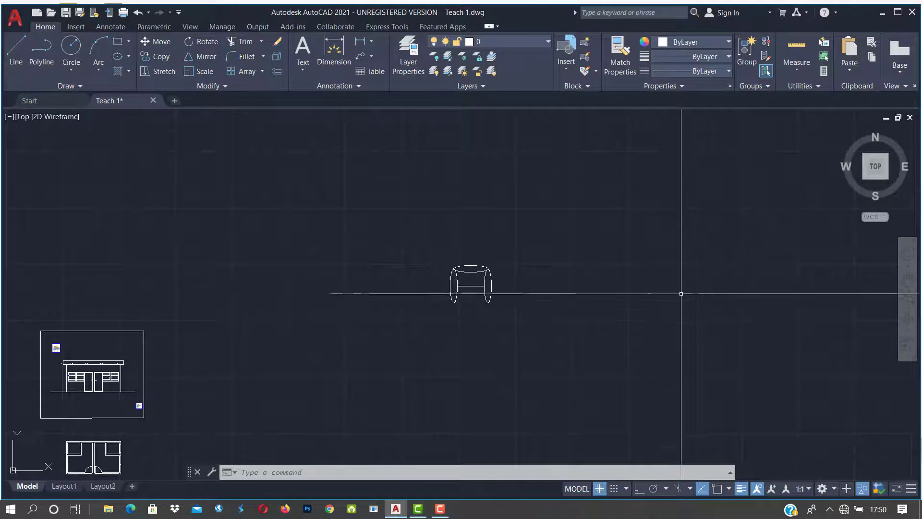
{"action": "scroll", "coordinate": [671, 296], "scroll_direction": "down", "scroll_amount": 3}
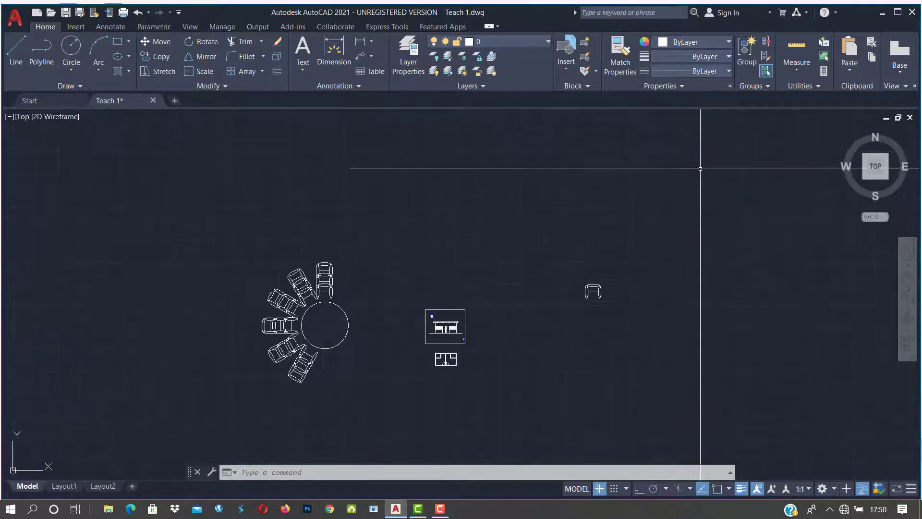
{"action": "scroll", "coordinate": [719, 366], "scroll_direction": "up", "scroll_amount": 2}
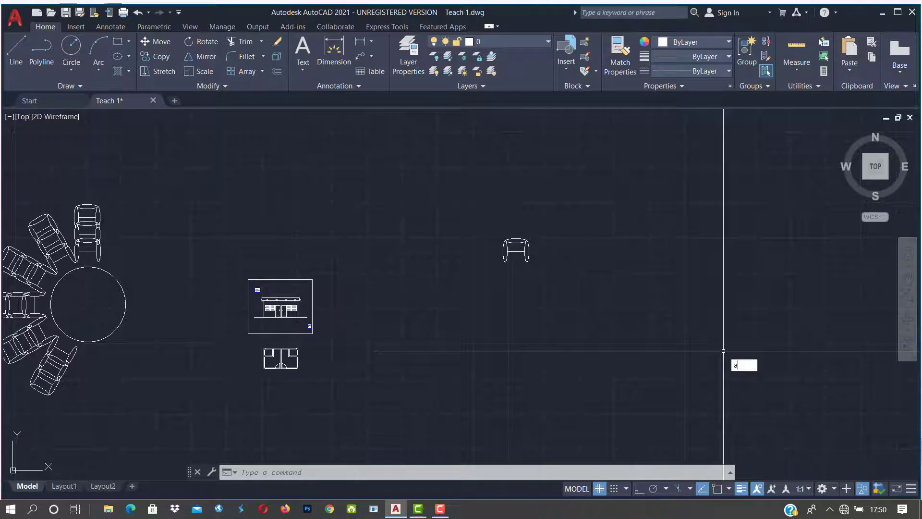
Step: Create a rectangular array from the single chair
{"action": "key", "text": "Return"}
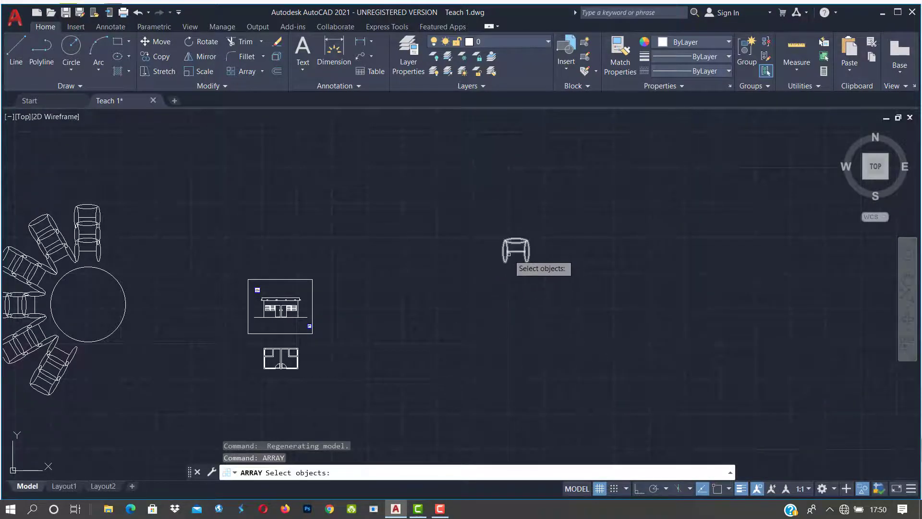
{"action": "left_click", "coordinate": [509, 255]}
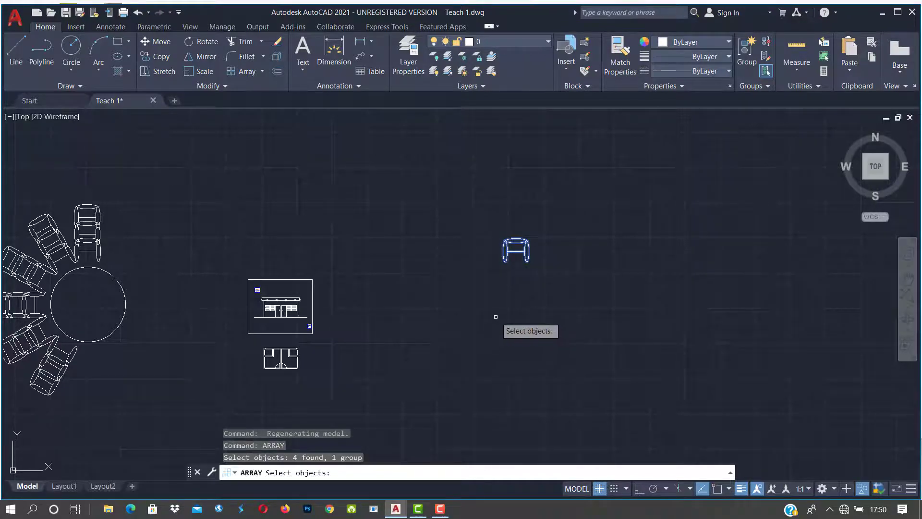
{"action": "key", "text": "Return"}
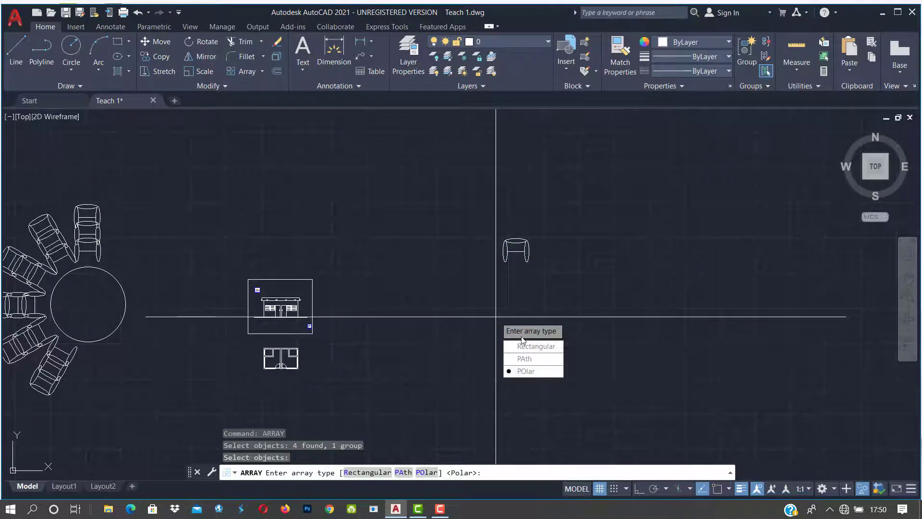
{"action": "left_click", "coordinate": [523, 347]}
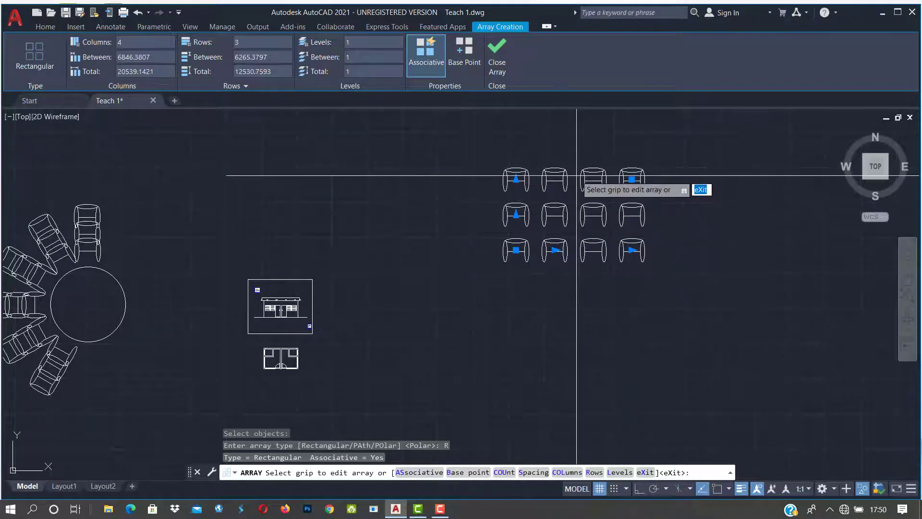
Step: Widen the spacing between chair columns and between chair rows
{"action": "left_click", "coordinate": [555, 249]}
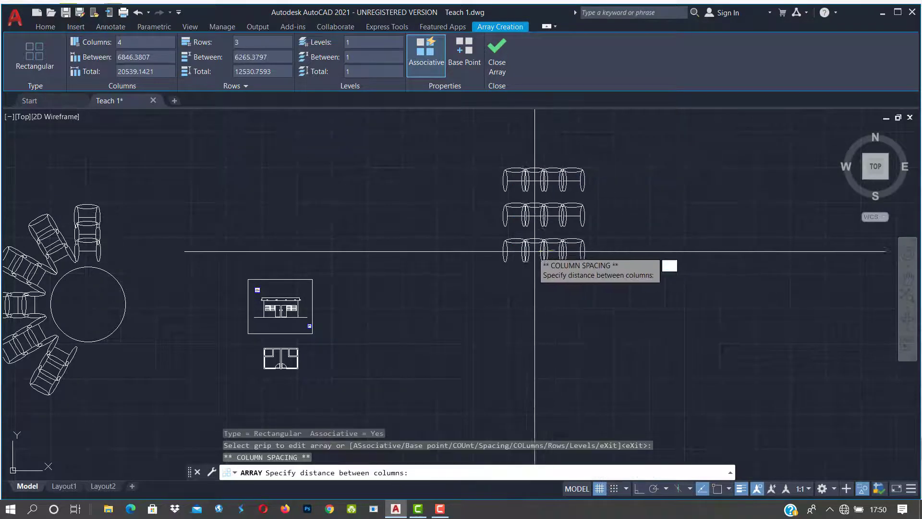
{"action": "left_click", "coordinate": [584, 247]}
{"action": "left_click", "coordinate": [516, 215]}
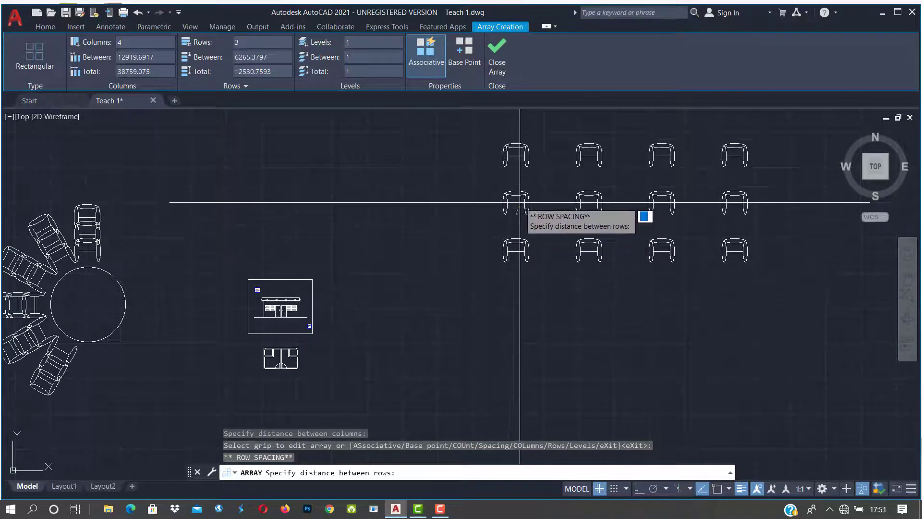
{"action": "left_click", "coordinate": [516, 198]}
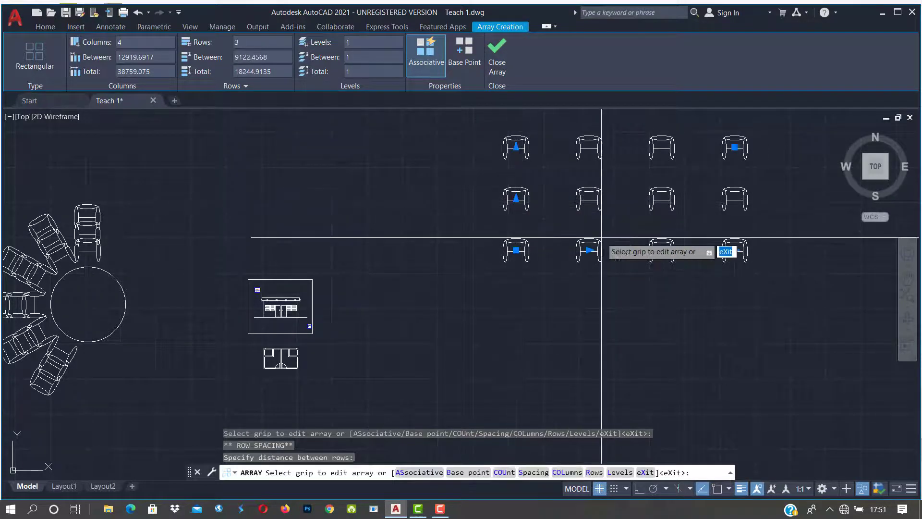
{"action": "scroll", "coordinate": [642, 295], "scroll_direction": "down", "scroll_amount": 3}
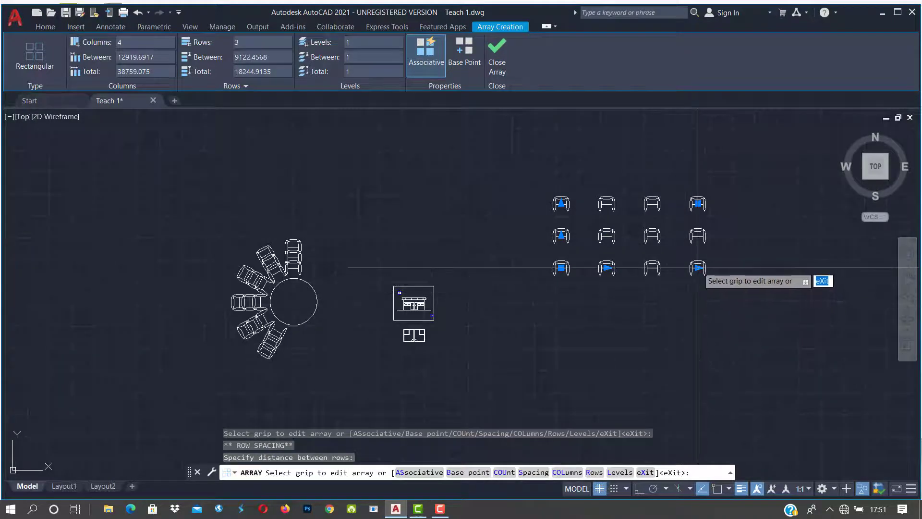
Step: Expand the array to 6 columns by 5 rows, then finish and reselect it
{"action": "left_click", "coordinate": [698, 268]}
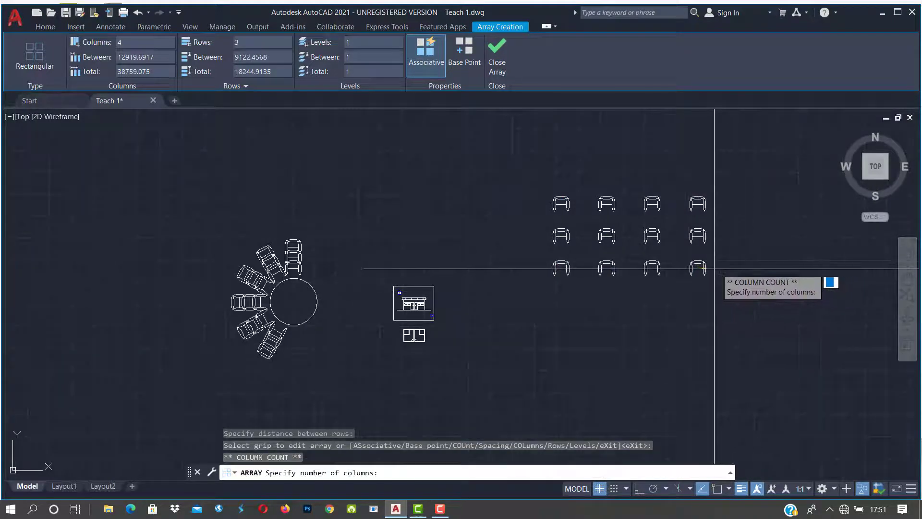
{"action": "scroll", "coordinate": [742, 270], "scroll_direction": "down", "scroll_amount": 2}
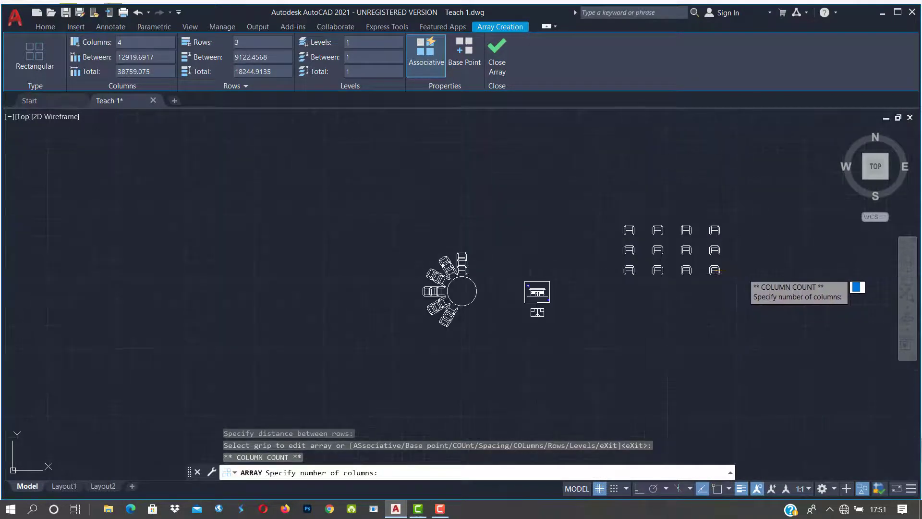
{"action": "left_click", "coordinate": [773, 268]}
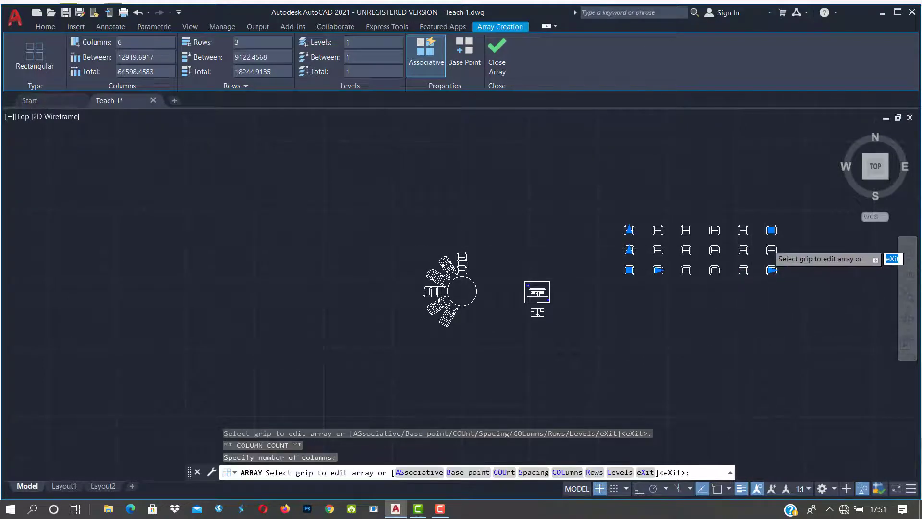
{"action": "scroll", "coordinate": [770, 247], "scroll_direction": "up", "scroll_amount": 3}
{"action": "left_click", "coordinate": [413, 204]}
{"action": "scroll", "coordinate": [418, 202], "scroll_direction": "down", "scroll_amount": 3}
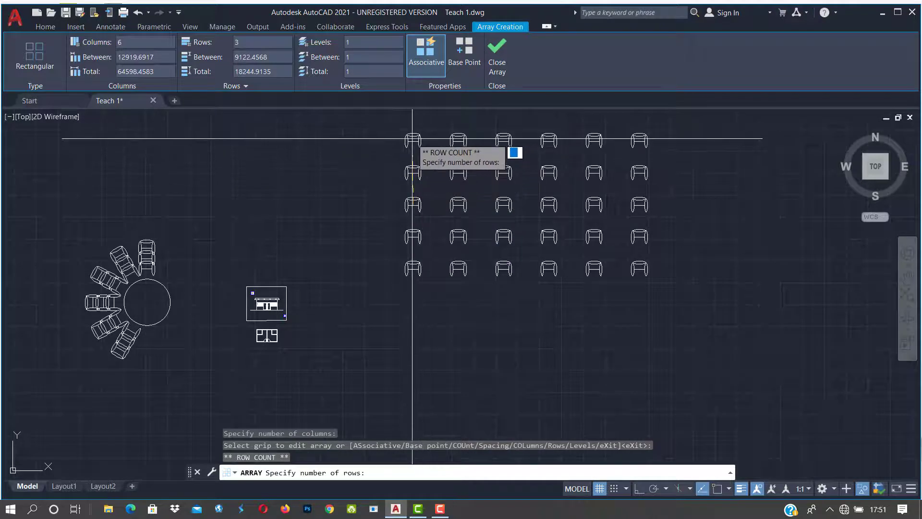
{"action": "left_click", "coordinate": [411, 140]}
{"action": "key", "text": "Escape"}
{"action": "key", "text": "Escape"}
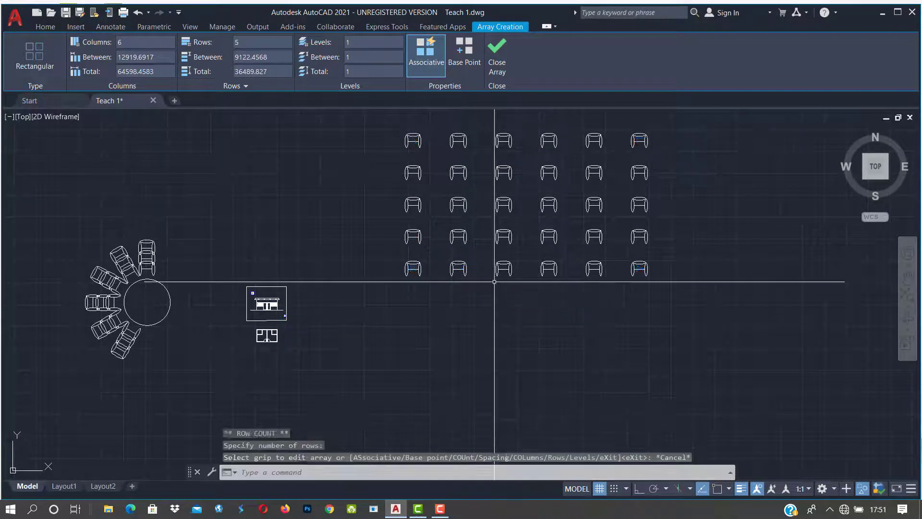
{"action": "left_click", "coordinate": [512, 242]}
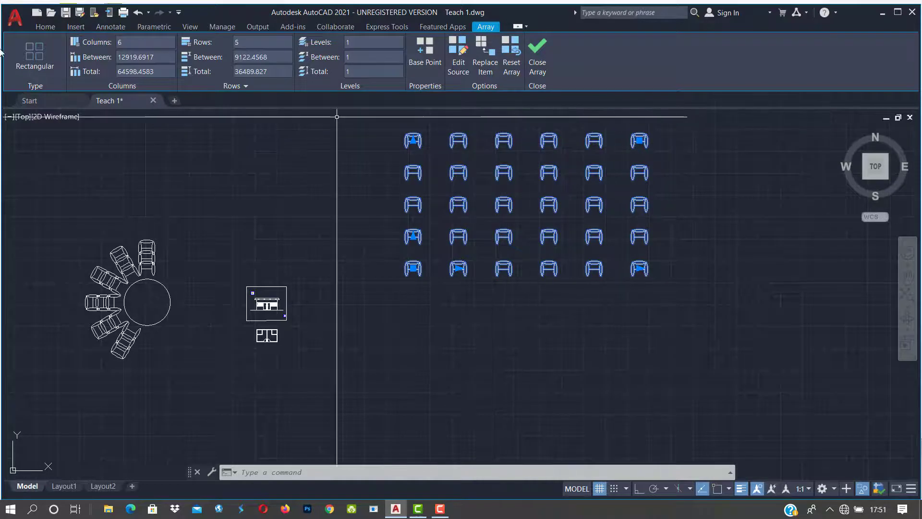
Step: Set the chair array to 8 columns spaced 6000 apart
{"action": "left_click", "coordinate": [133, 42]}
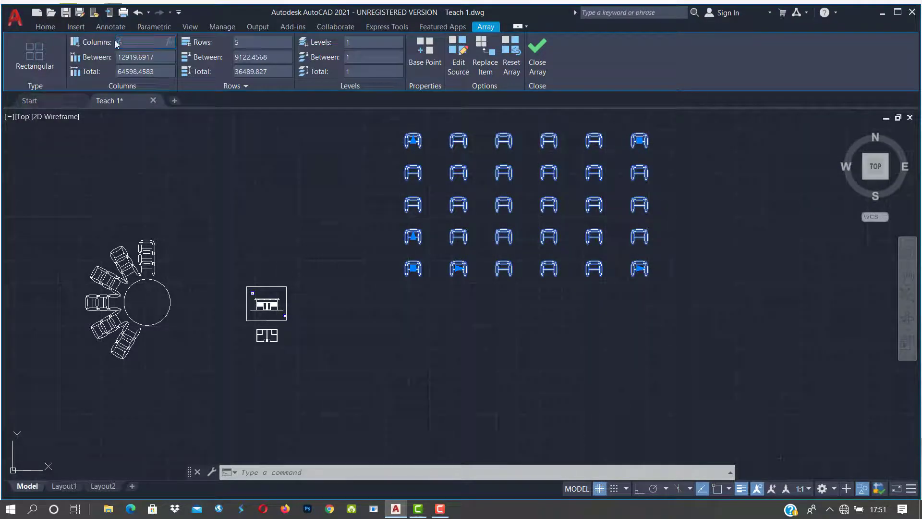
{"action": "type", "text": "8"}
{"action": "key", "text": "Tab"}
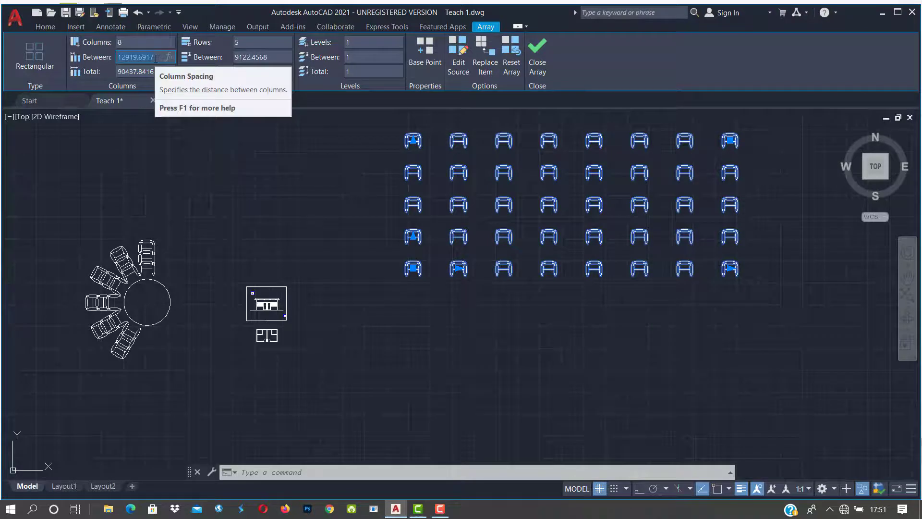
{"action": "type", "text": "6000"}
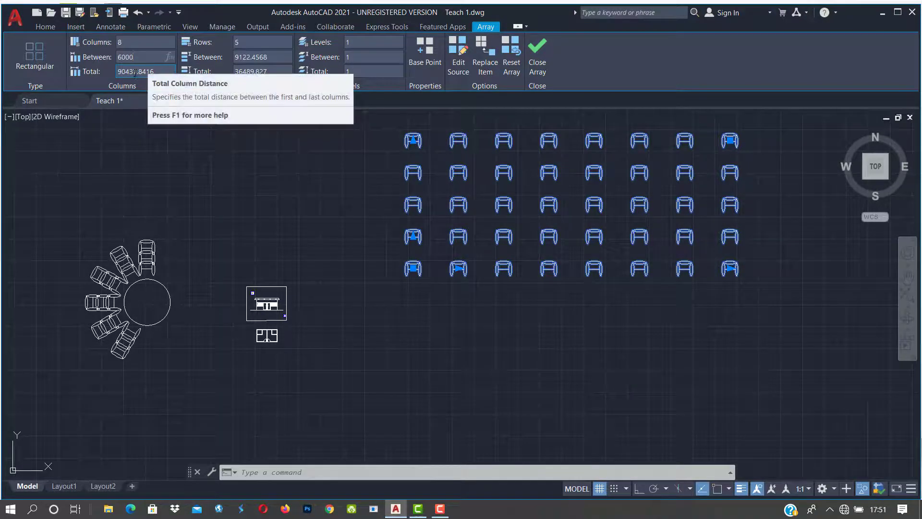
{"action": "left_click", "coordinate": [135, 72]}
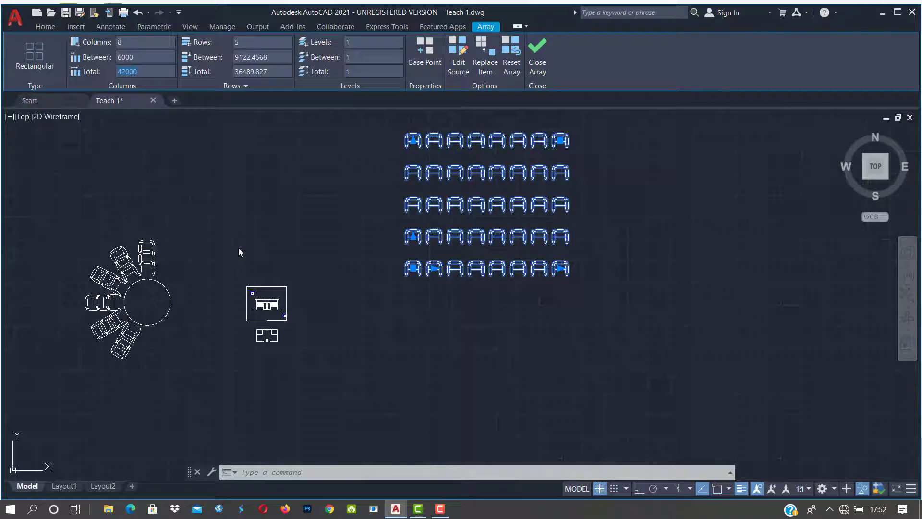
Step: Set 3 rows, changing the row spacing from 4000 to 9000
{"action": "left_click", "coordinate": [243, 44]}
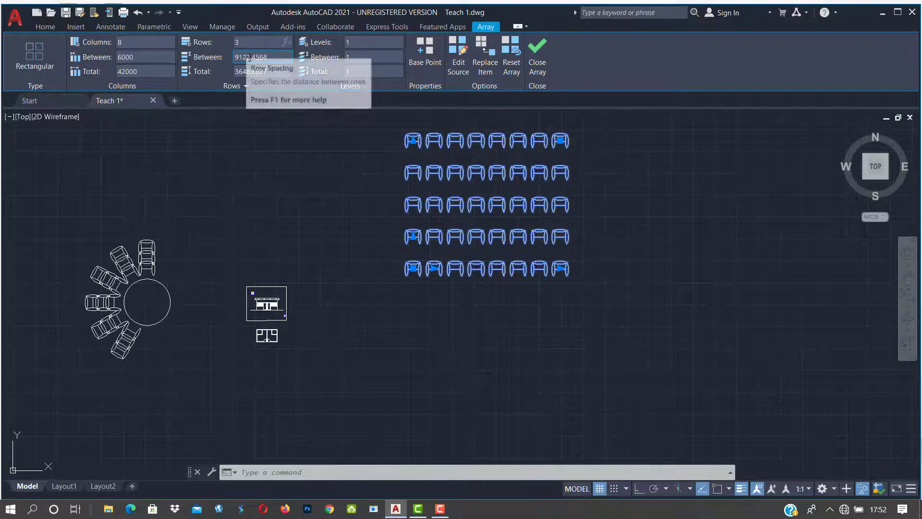
{"action": "key", "text": "Tab"}
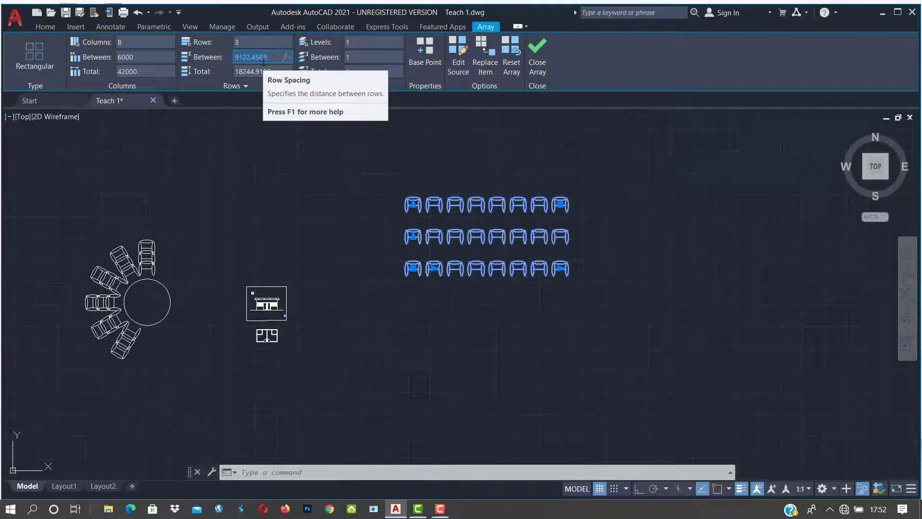
{"action": "type", "text": "4000"}
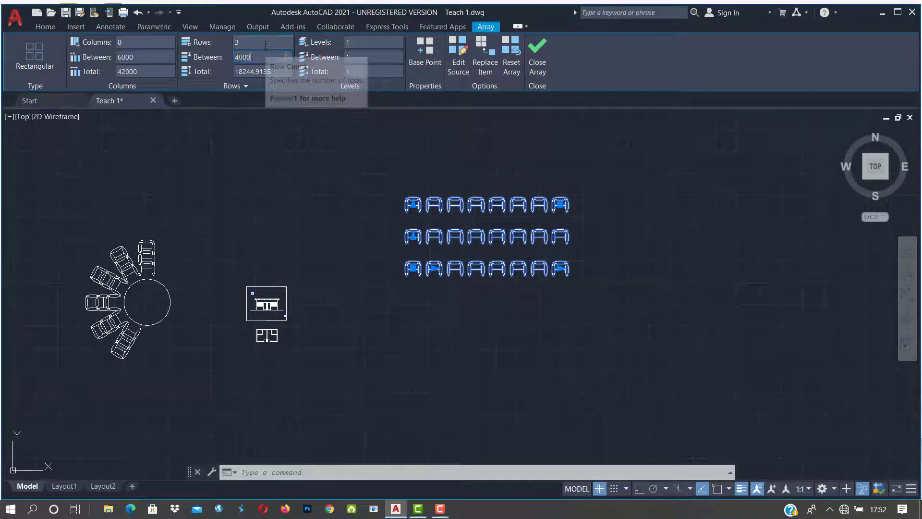
{"action": "key", "text": "Return"}
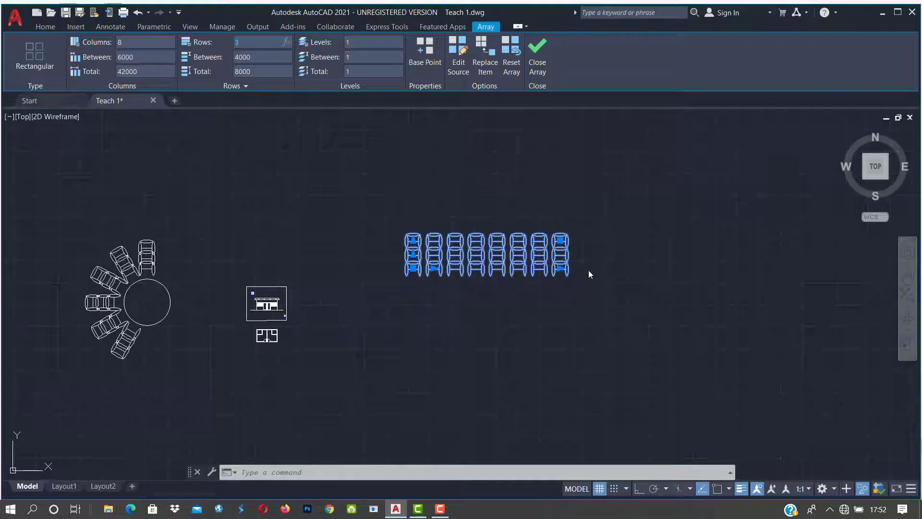
{"action": "left_click", "coordinate": [237, 57]}
{"action": "left_click", "coordinate": [237, 58]}
{"action": "type", "text": "9"}
{"action": "key", "text": "Return"}
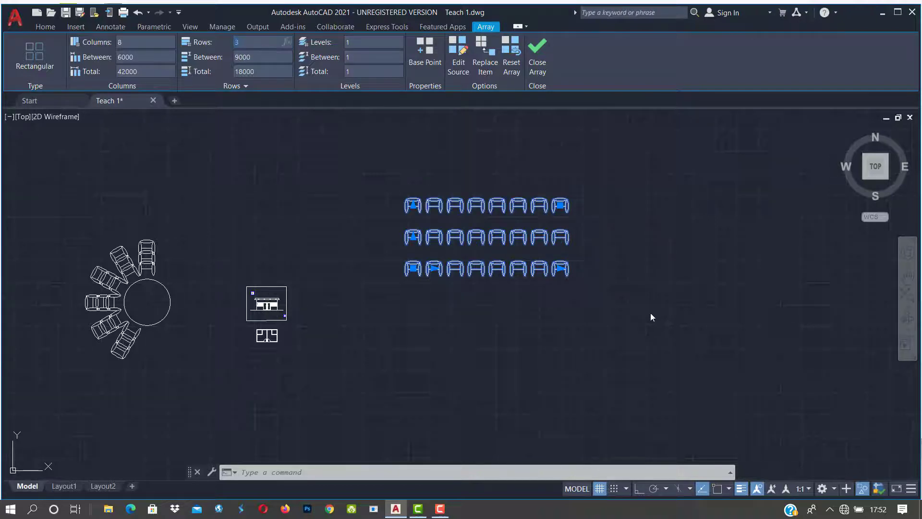
Step: Check the rows total value and the Levels count and spacing fields
{"action": "left_click", "coordinate": [268, 70]}
{"action": "left_click", "coordinate": [242, 72]}
{"action": "left_click", "coordinate": [265, 42]}
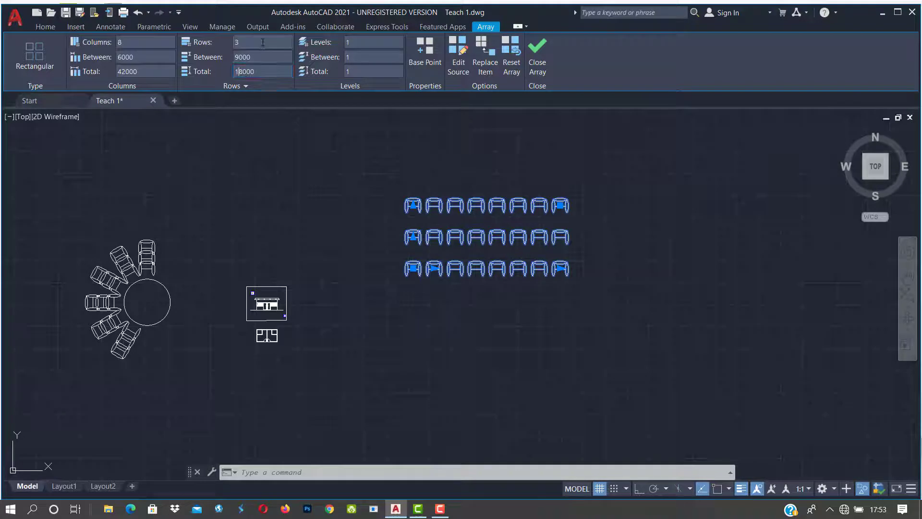
{"action": "left_click", "coordinate": [356, 42]}
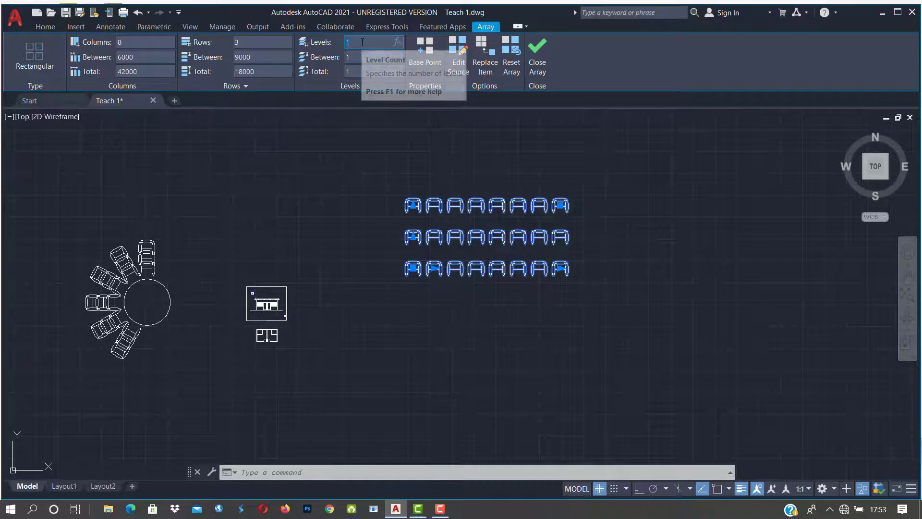
{"action": "left_click", "coordinate": [356, 56]}
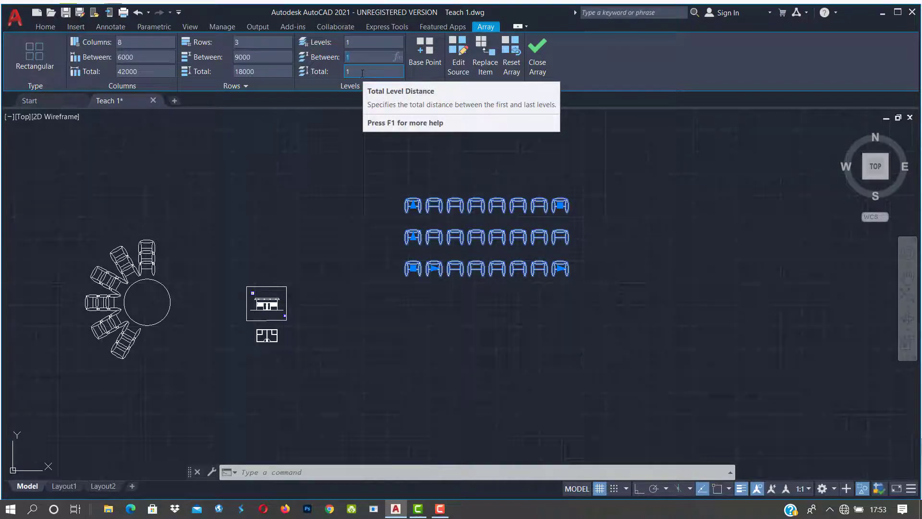
{"action": "left_click", "coordinate": [368, 46]}
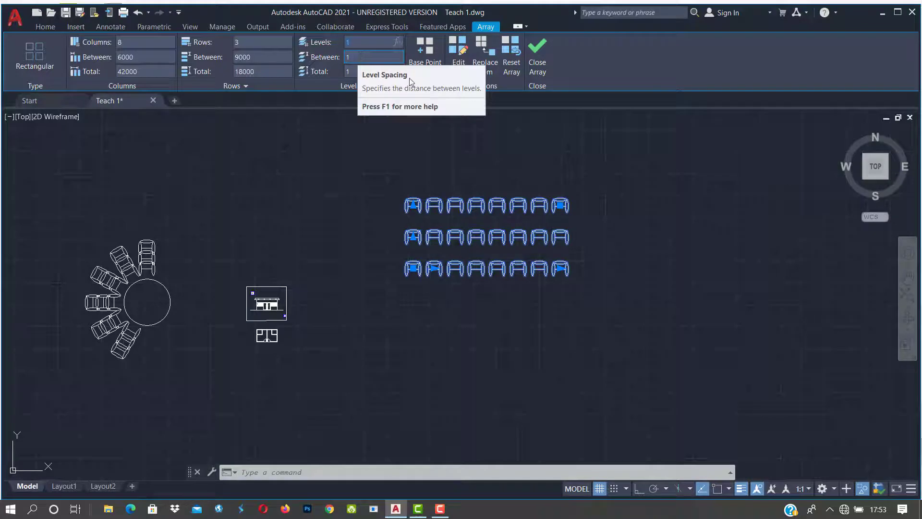
Step: Leave the 8-by-3 chair array edit and zoom to the floor-plan block and its arc
{"action": "scroll", "coordinate": [493, 280], "scroll_direction": "down", "scroll_amount": 2}
{"action": "scroll", "coordinate": [490, 278], "scroll_direction": "down", "scroll_amount": 2}
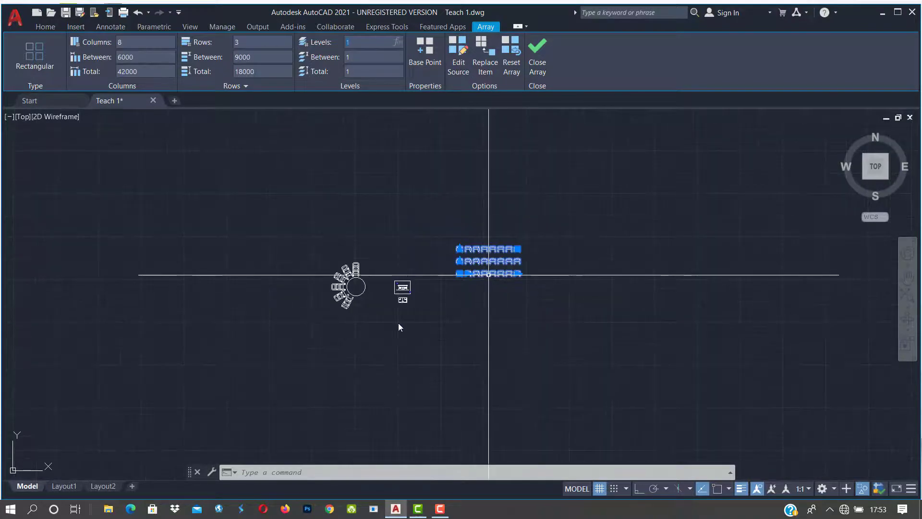
{"action": "key", "text": "Escape"}
{"action": "key", "text": "Escape"}
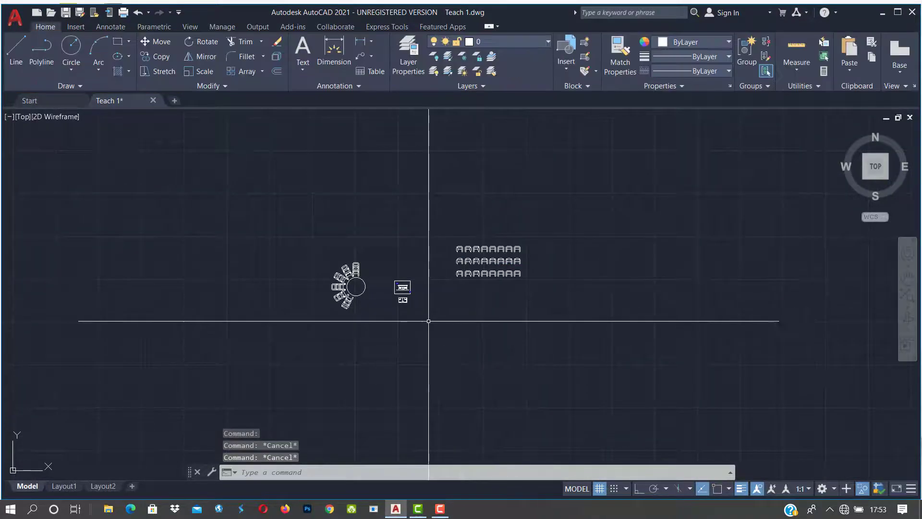
{"action": "scroll", "coordinate": [429, 319], "scroll_direction": "up", "scroll_amount": 3}
{"action": "scroll", "coordinate": [345, 320], "scroll_direction": "up", "scroll_amount": 3}
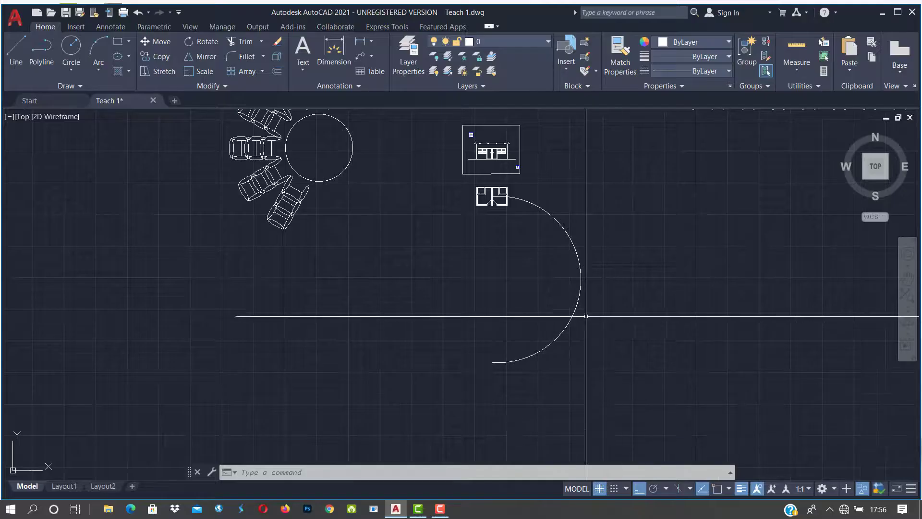
{"action": "scroll", "coordinate": [608, 305], "scroll_direction": "up", "scroll_amount": 3}
{"action": "scroll", "coordinate": [610, 304], "scroll_direction": "down", "scroll_amount": 3}
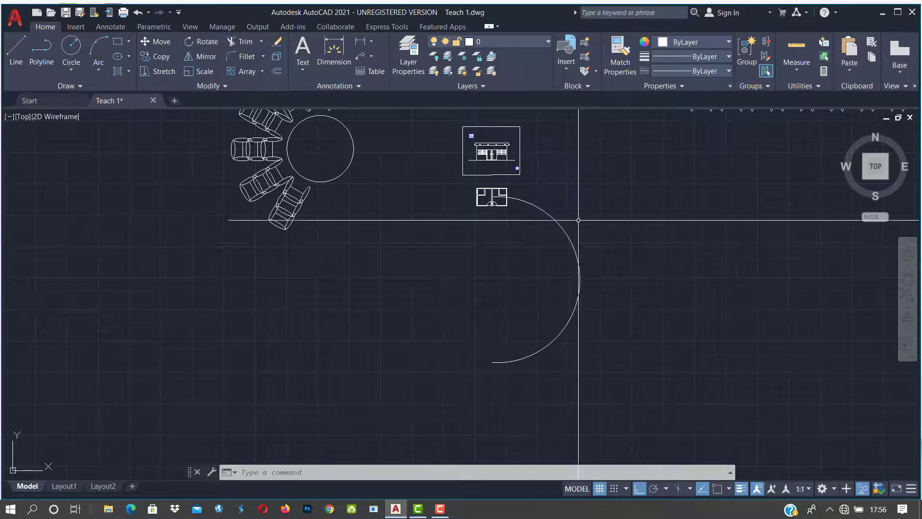
{"action": "scroll", "coordinate": [495, 212], "scroll_direction": "up", "scroll_amount": 4}
{"action": "scroll", "coordinate": [500, 216], "scroll_direction": "down", "scroll_amount": 2}
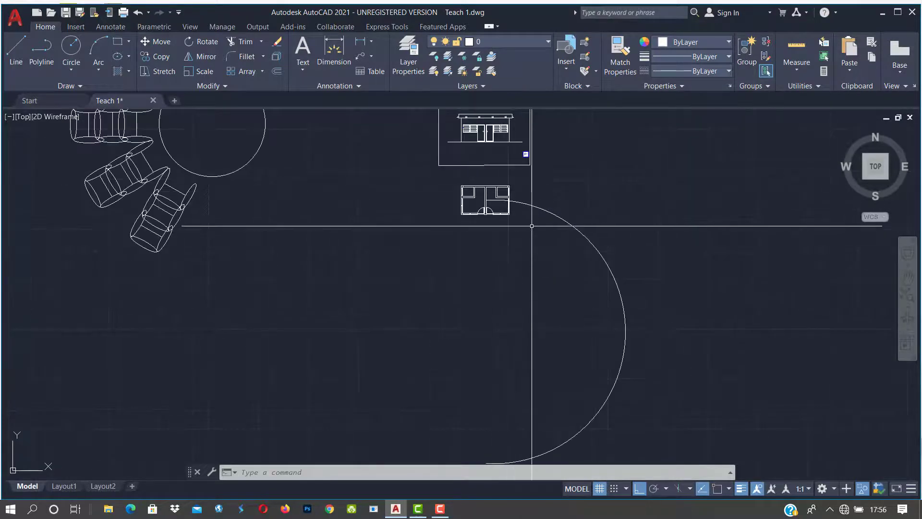
{"action": "scroll", "coordinate": [532, 226], "scroll_direction": "down", "scroll_amount": 2}
Step: With ARRAY, window-select the whole floor-plan block and path-array it along the arc
{"action": "type", "text": "array"}
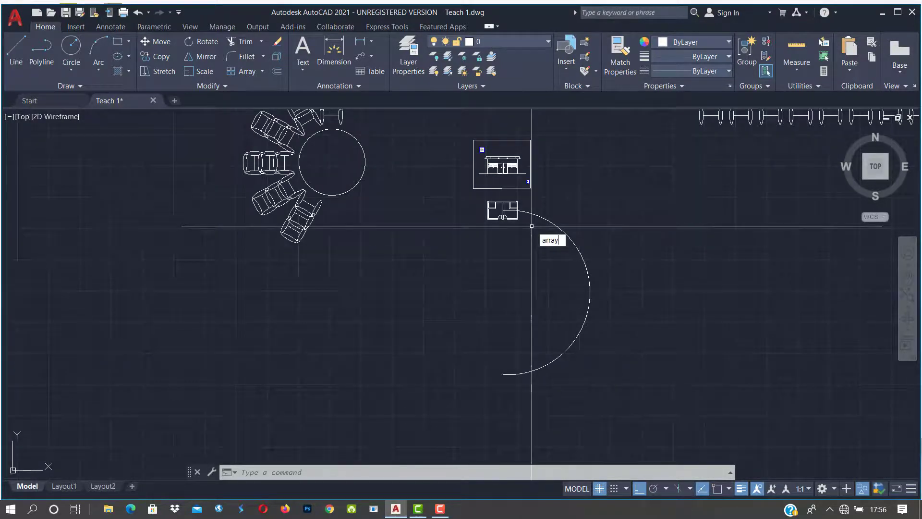
{"action": "key", "text": "Return"}
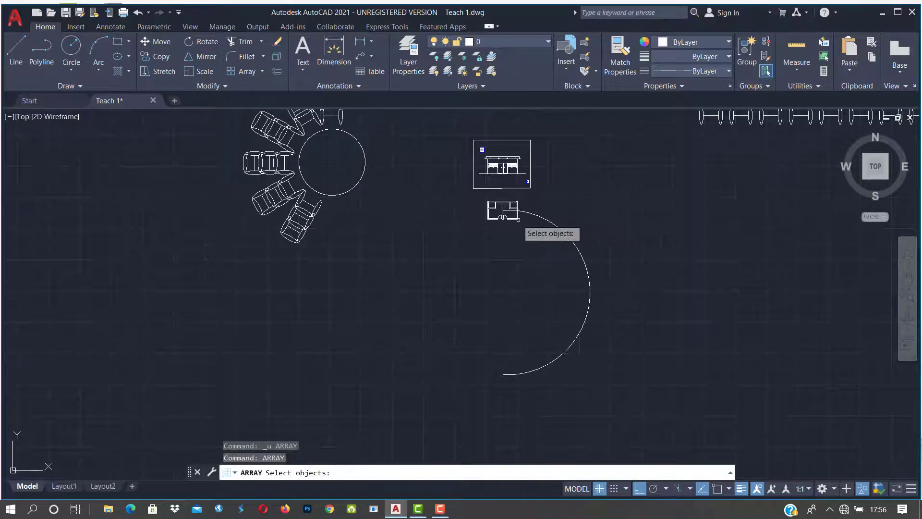
{"action": "scroll", "coordinate": [518, 219], "scroll_direction": "up", "scroll_amount": 4}
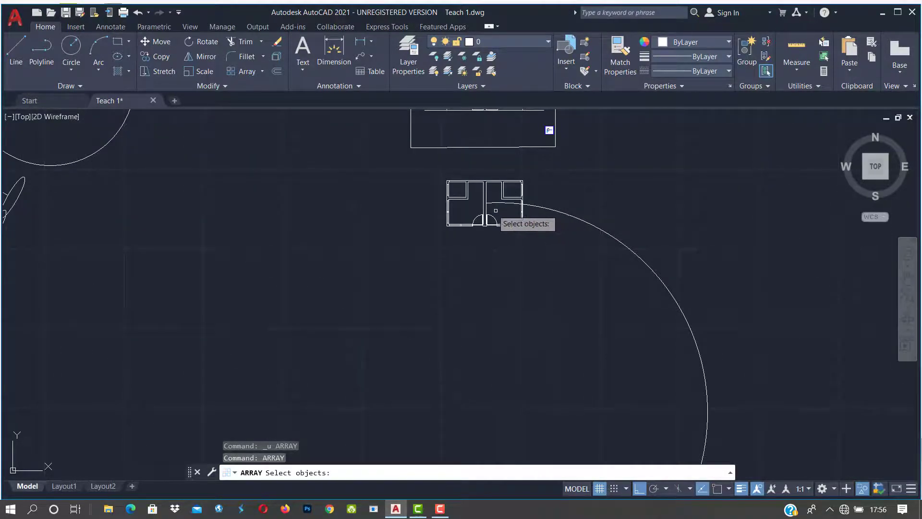
{"action": "left_click", "coordinate": [403, 164]}
{"action": "left_click", "coordinate": [541, 250]}
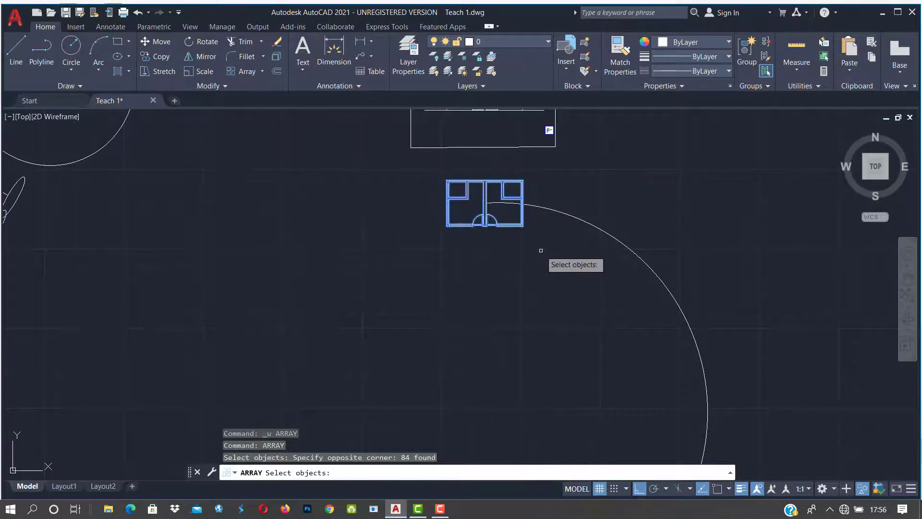
{"action": "key", "text": "Return"}
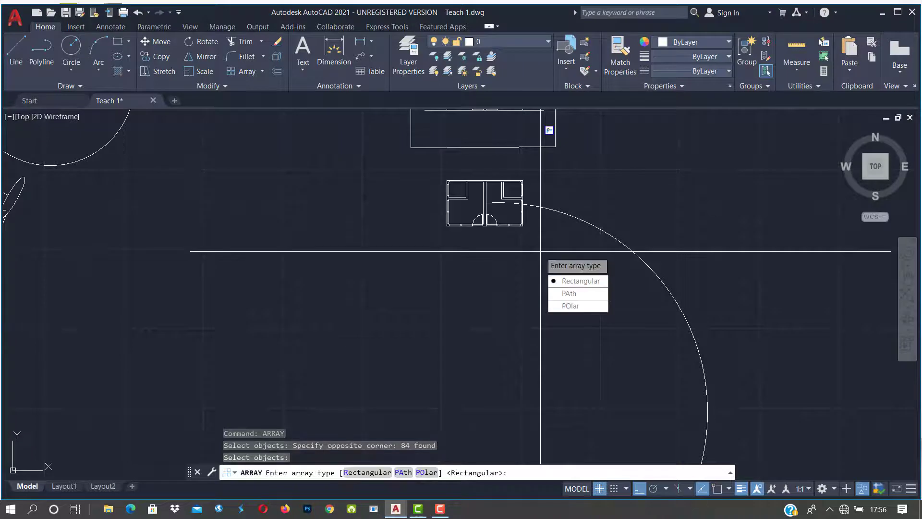
{"action": "left_click", "coordinate": [576, 293]}
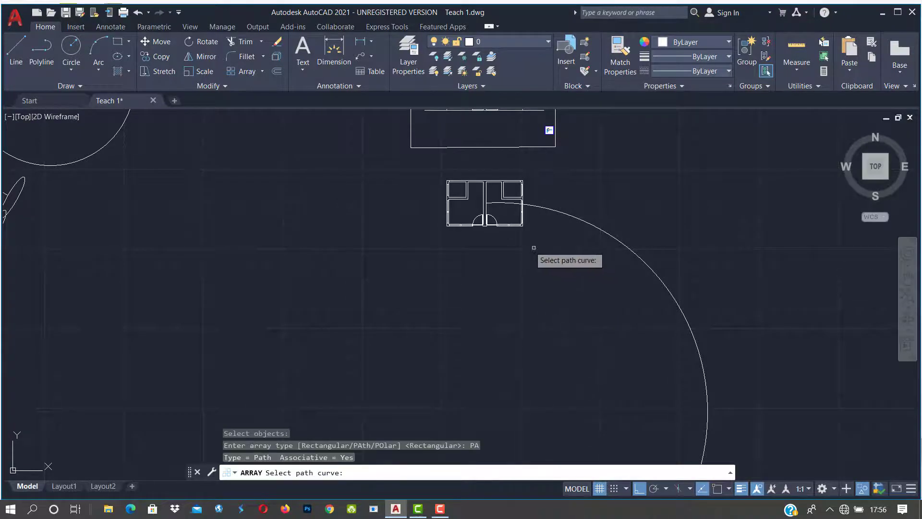
{"action": "scroll", "coordinate": [461, 238], "scroll_direction": "down", "scroll_amount": 2}
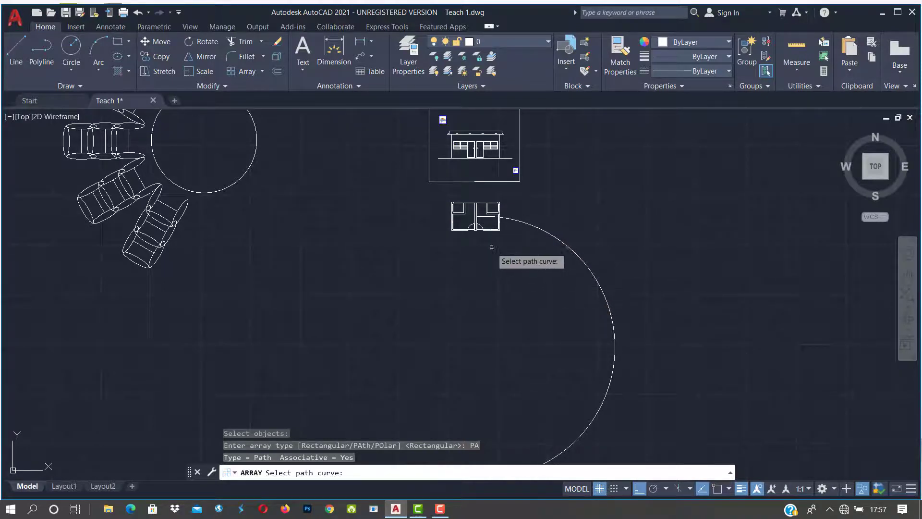
{"action": "left_click", "coordinate": [558, 243]}
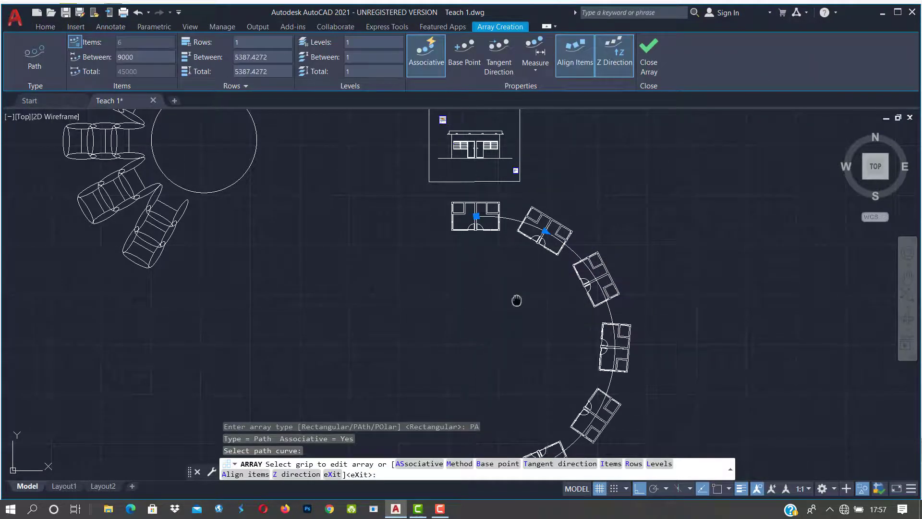
Step: Finish the six-room path array, bring it into view and reselect it
{"action": "middle_click_drag", "start_coordinate": [517, 301], "coordinate": [506, 234]}
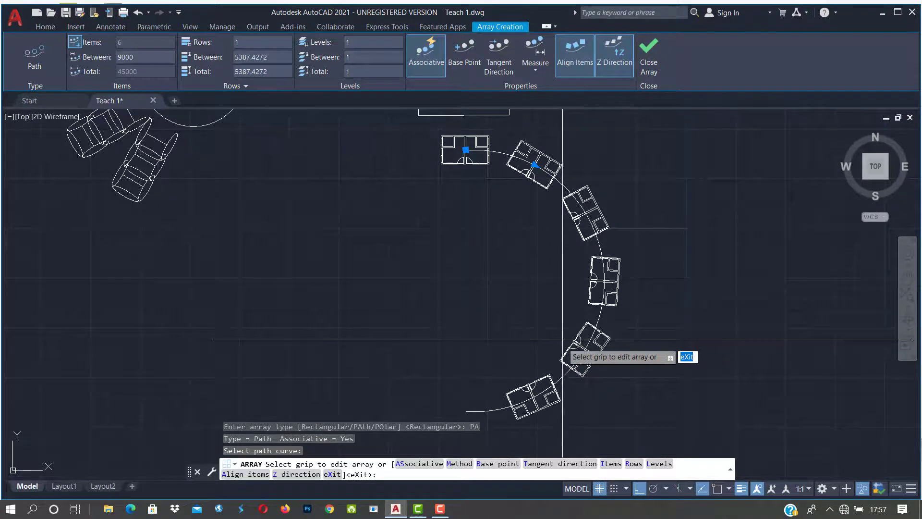
{"action": "key", "text": "Escape"}
{"action": "key", "text": "Escape"}
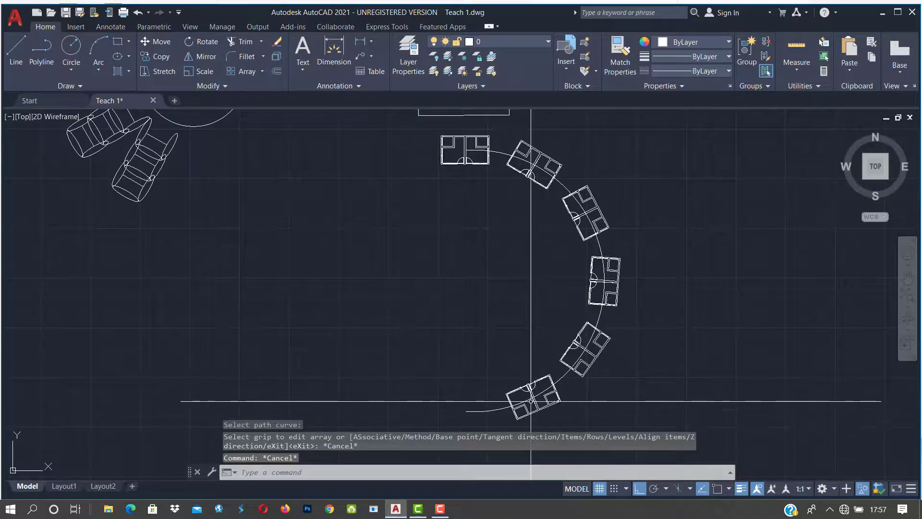
{"action": "middle_click_drag", "start_coordinate": [529, 398], "coordinate": [528, 339]}
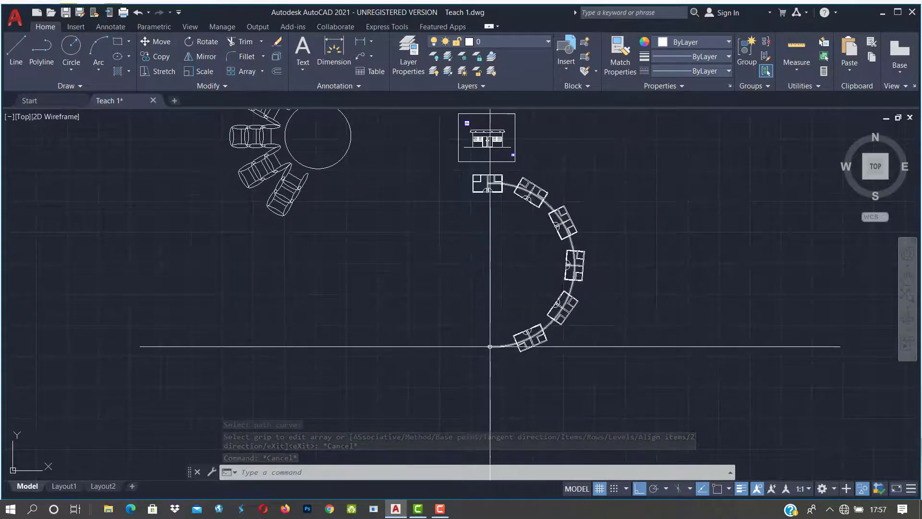
{"action": "scroll", "coordinate": [490, 346], "scroll_direction": "up", "scroll_amount": 2}
{"action": "scroll", "coordinate": [489, 344], "scroll_direction": "down", "scroll_amount": 2}
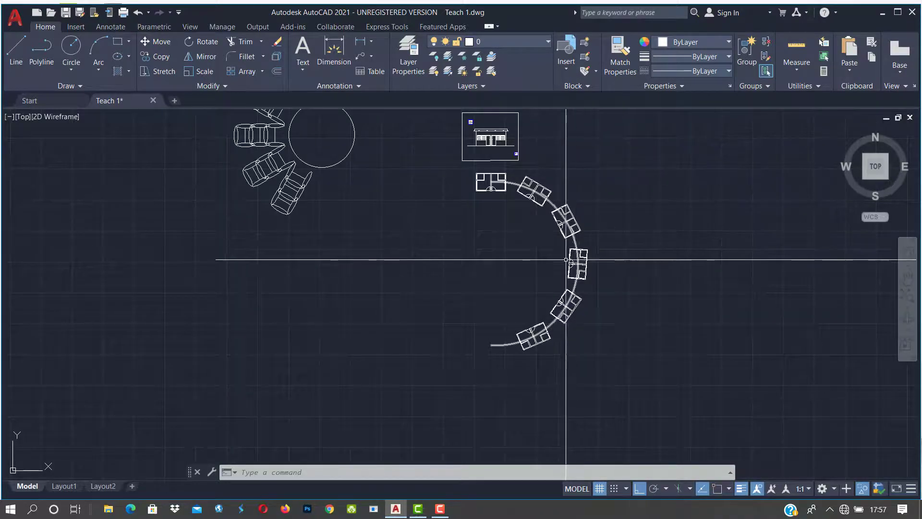
{"action": "left_click", "coordinate": [541, 325]}
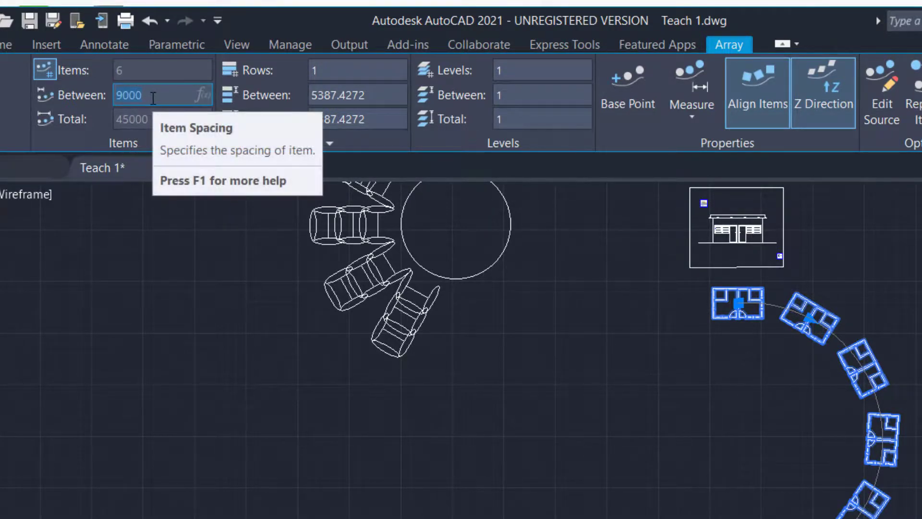
{"action": "type", "text": "300"}
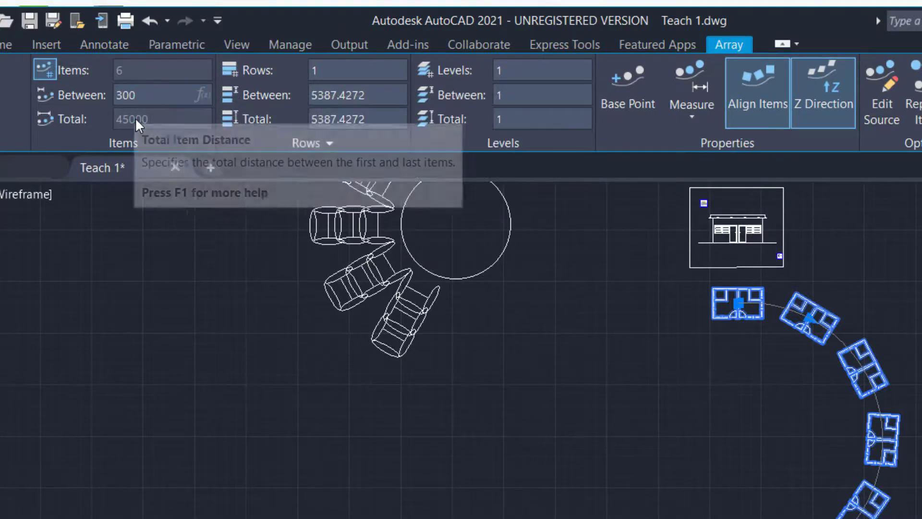
{"action": "key", "text": "Return"}
{"action": "left_click", "coordinate": [156, 98]}
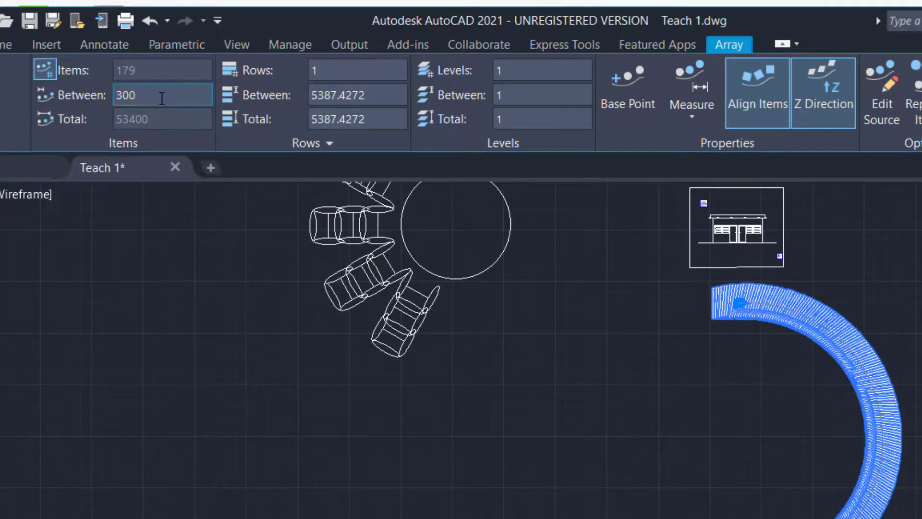
{"action": "type", "text": "0"}
{"action": "key", "text": "BackSpace"}
{"action": "type", "text": "3000"}
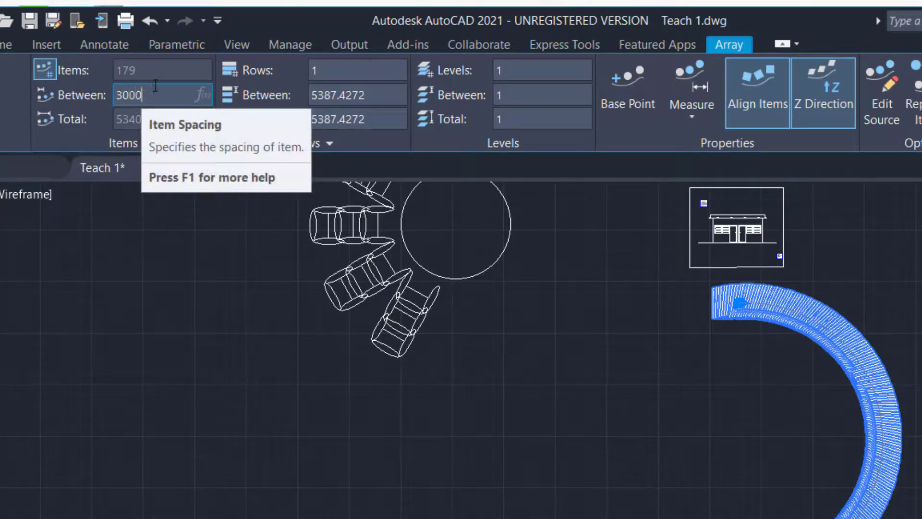
{"action": "key", "text": "Return"}
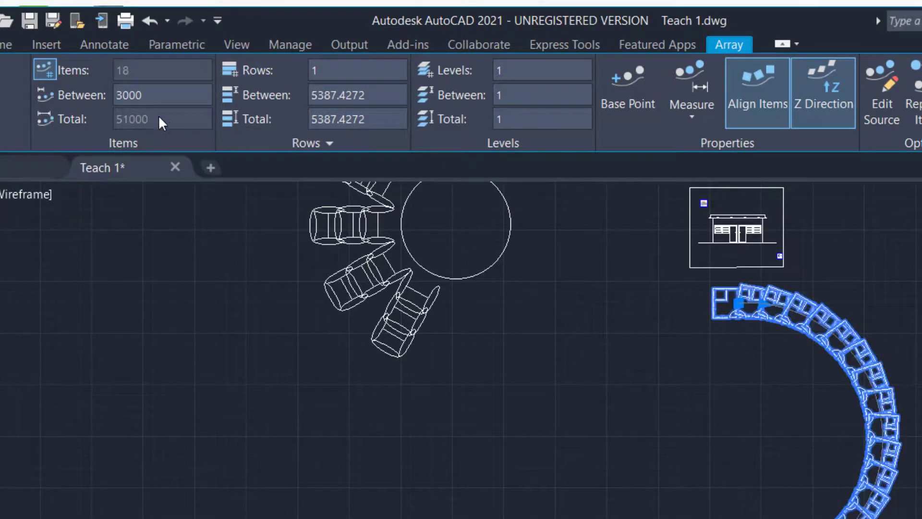
{"action": "left_click_drag", "start_coordinate": [169, 96], "coordinate": [95, 96]}
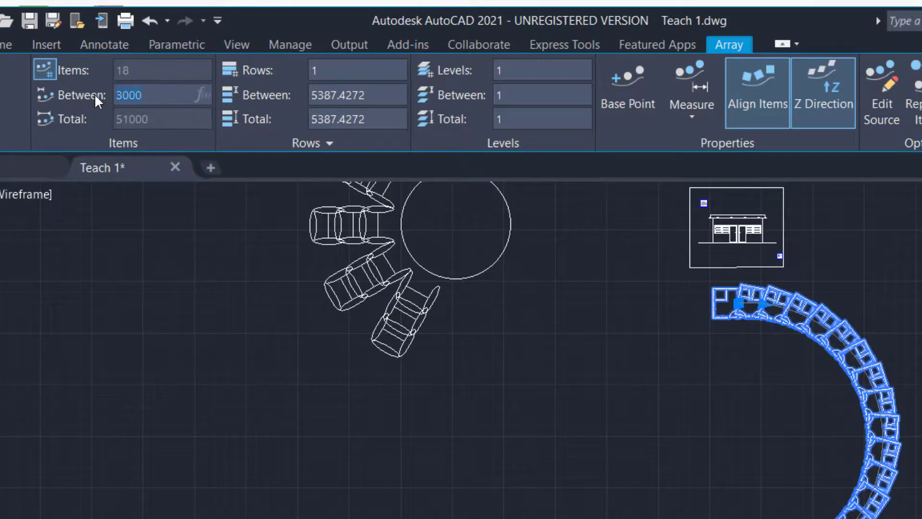
{"action": "type", "text": "9000"}
{"action": "key", "text": "Return"}
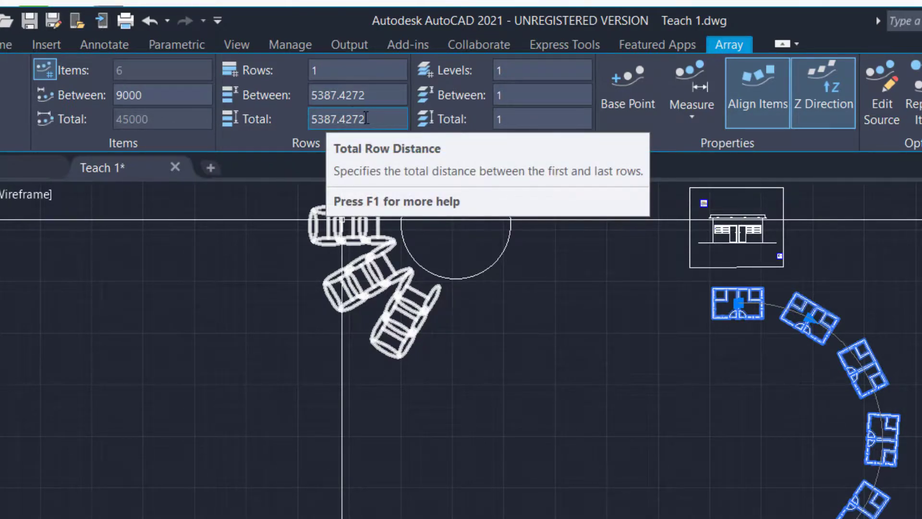
Step: Give the path array 3 rows of rooms, correcting a mistyped 4, and check the rows total
{"action": "left_click", "coordinate": [312, 72]}
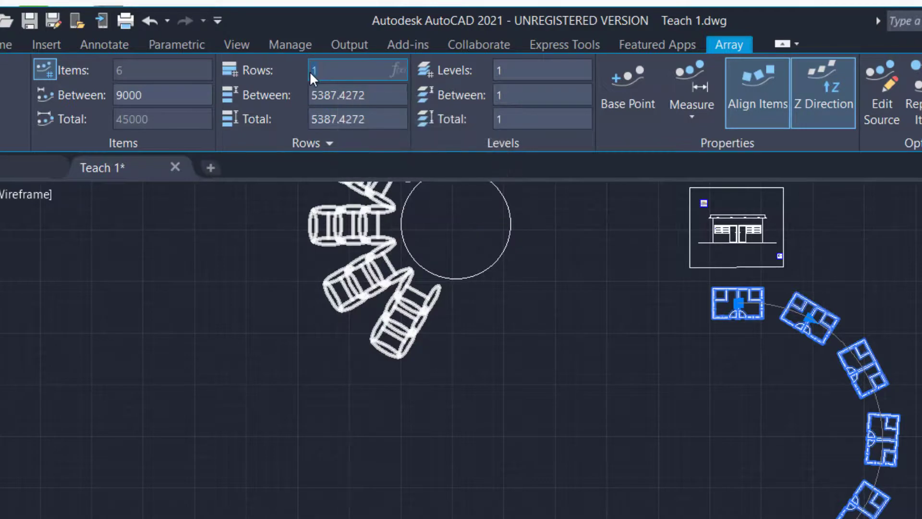
{"action": "type", "text": "4"}
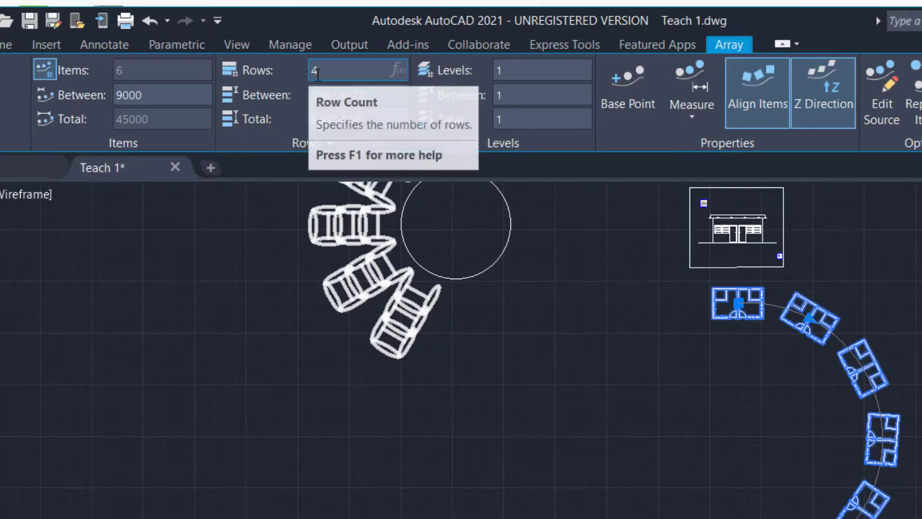
{"action": "key", "text": "BackSpace"}
{"action": "type", "text": "3"}
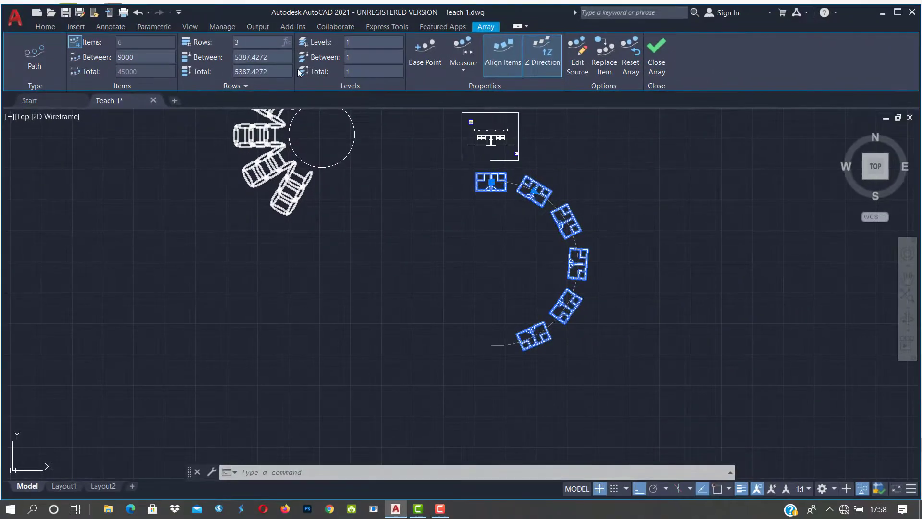
{"action": "left_click", "coordinate": [264, 57]}
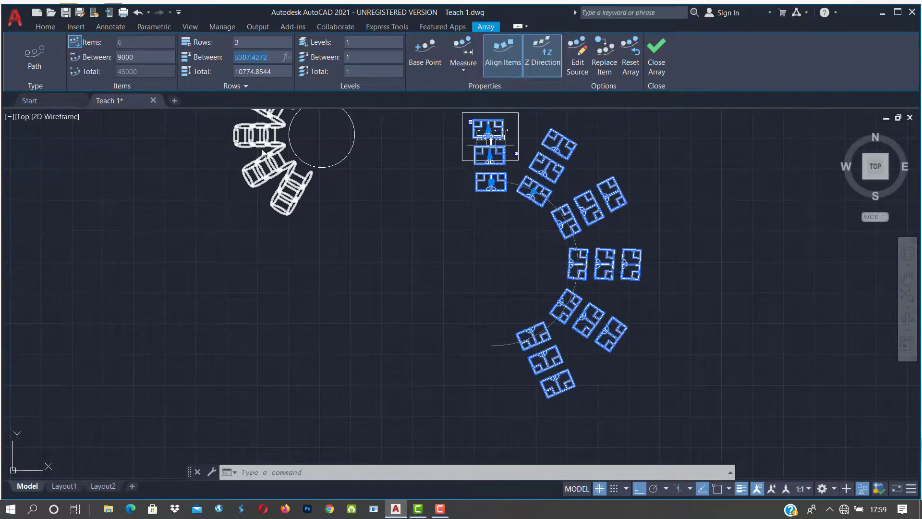
{"action": "left_click", "coordinate": [270, 71]}
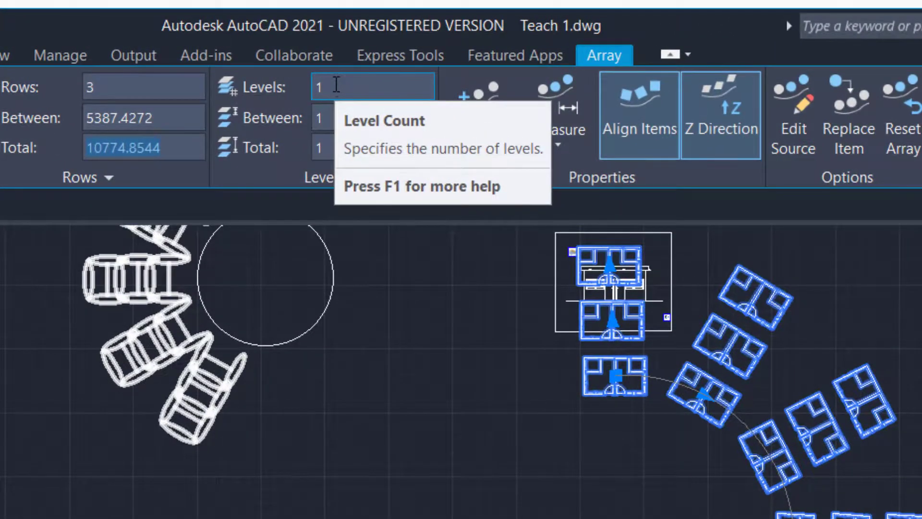
Step: Set the path array to 4 levels
{"action": "left_click", "coordinate": [332, 89]}
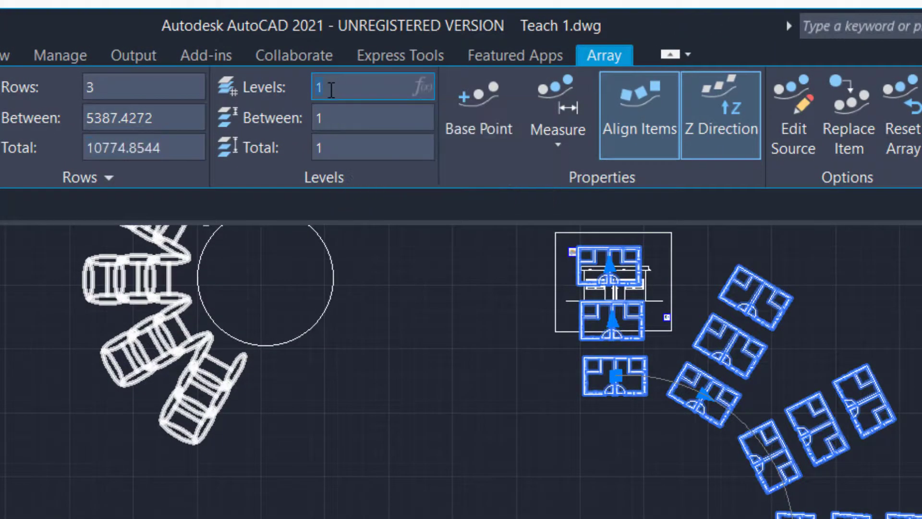
{"action": "type", "text": "4"}
{"action": "key", "text": "Tab"}
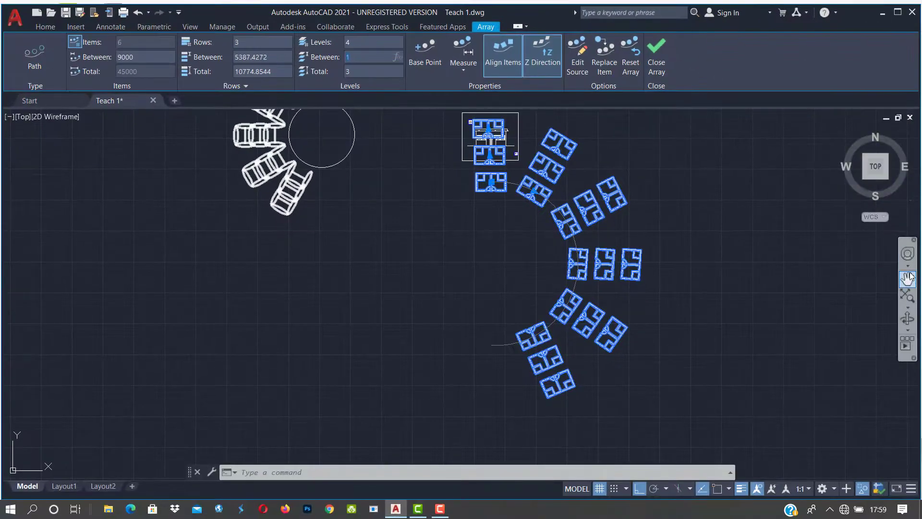
{"action": "left_click", "coordinate": [906, 317]}
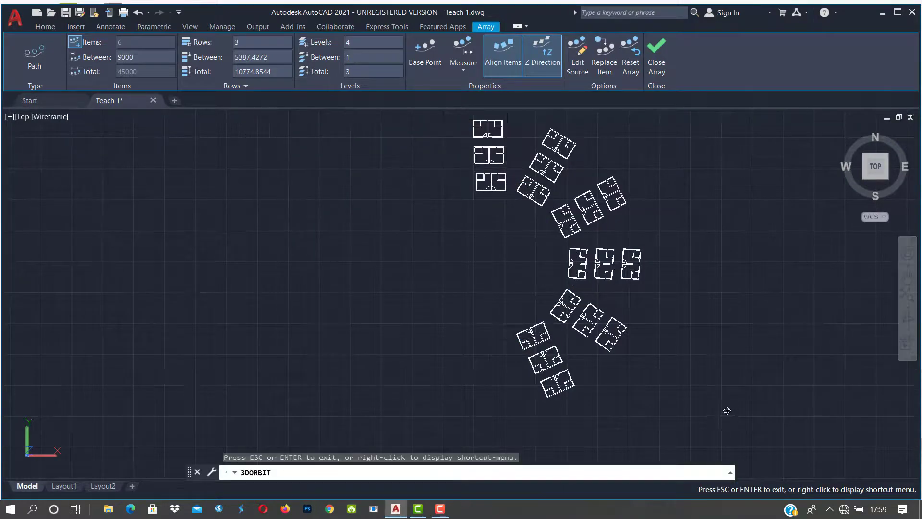
Step: Tilt the view into 3D and set the spacing between levels to 6000
{"action": "left_click_drag", "start_coordinate": [724, 408], "coordinate": [562, 287]}
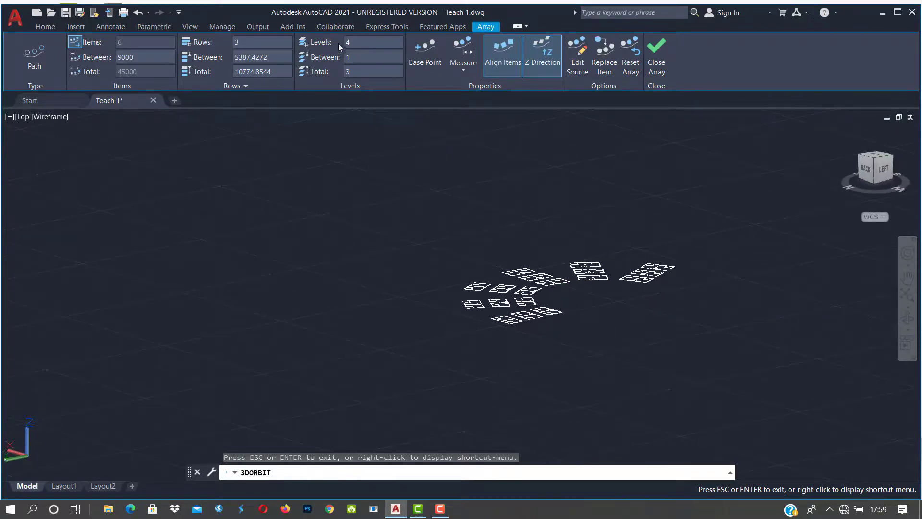
{"action": "left_click", "coordinate": [345, 59]}
{"action": "type", "text": "6000"}
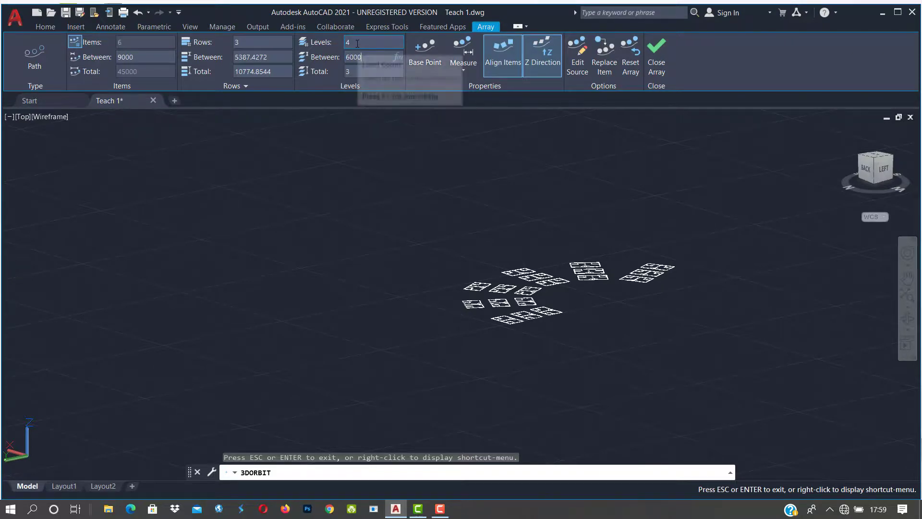
{"action": "left_click", "coordinate": [357, 43]}
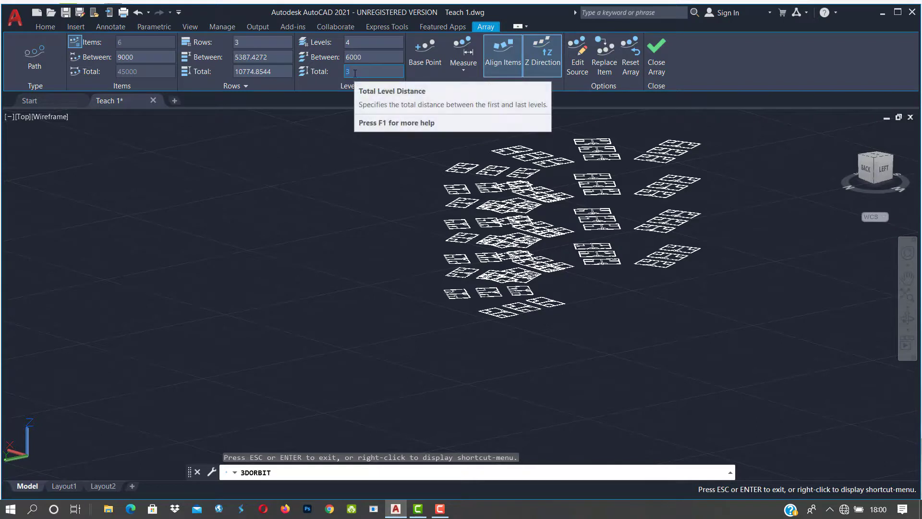
Step: Set the total level height of the room array to 9000
{"action": "type", "text": "9000"}
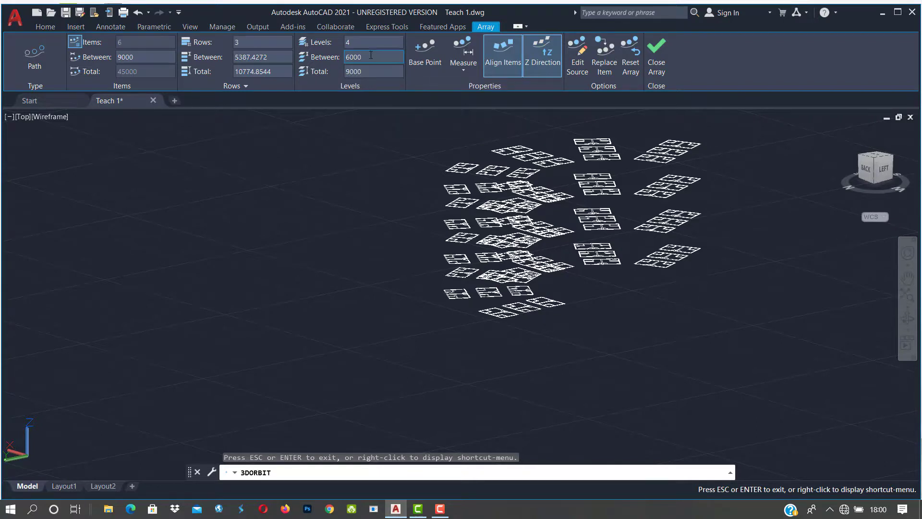
{"action": "left_click", "coordinate": [370, 56]}
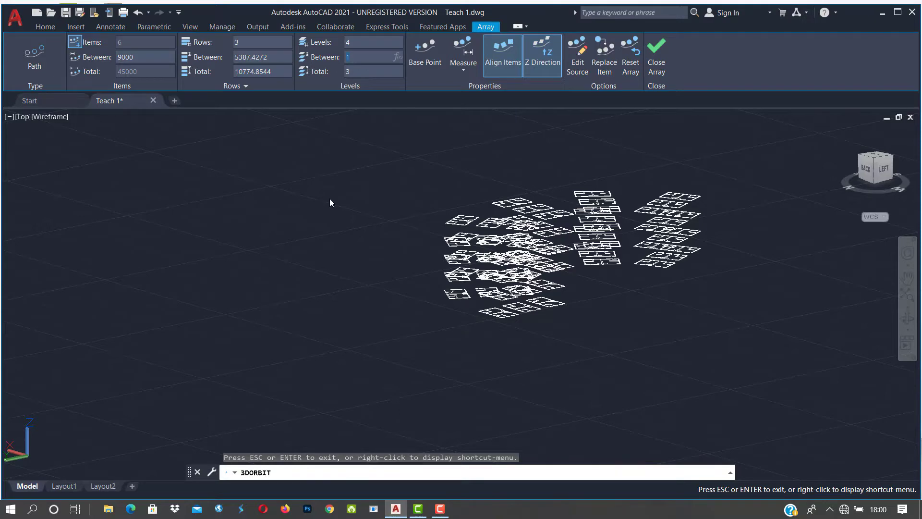
{"action": "scroll", "coordinate": [331, 198], "scroll_direction": "down", "scroll_amount": 4}
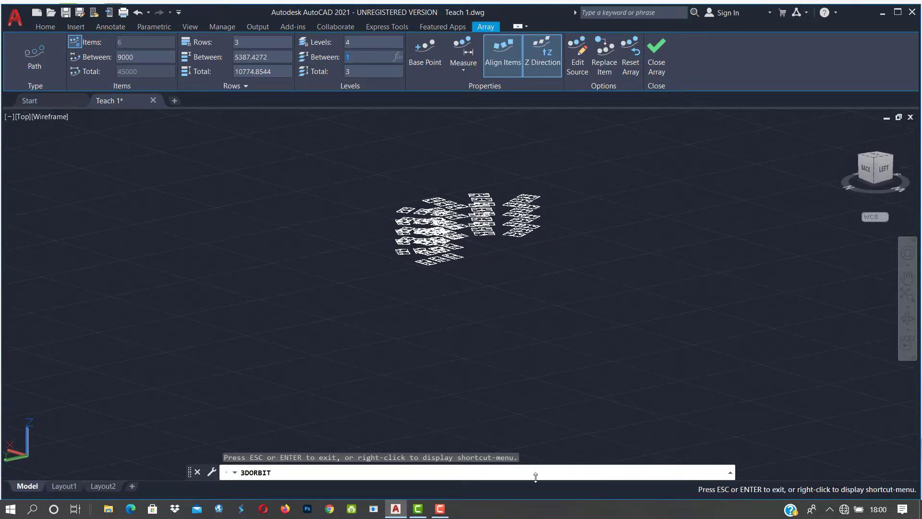
{"action": "left_click", "coordinate": [440, 509]}
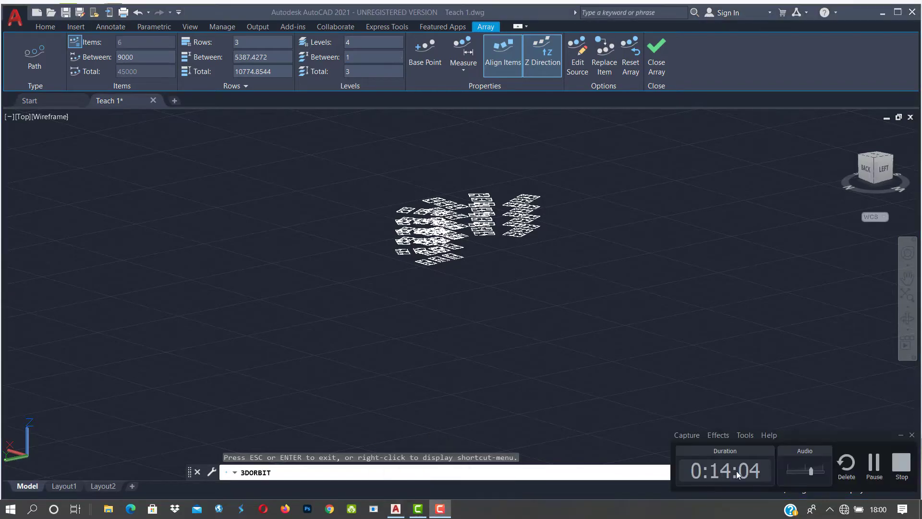